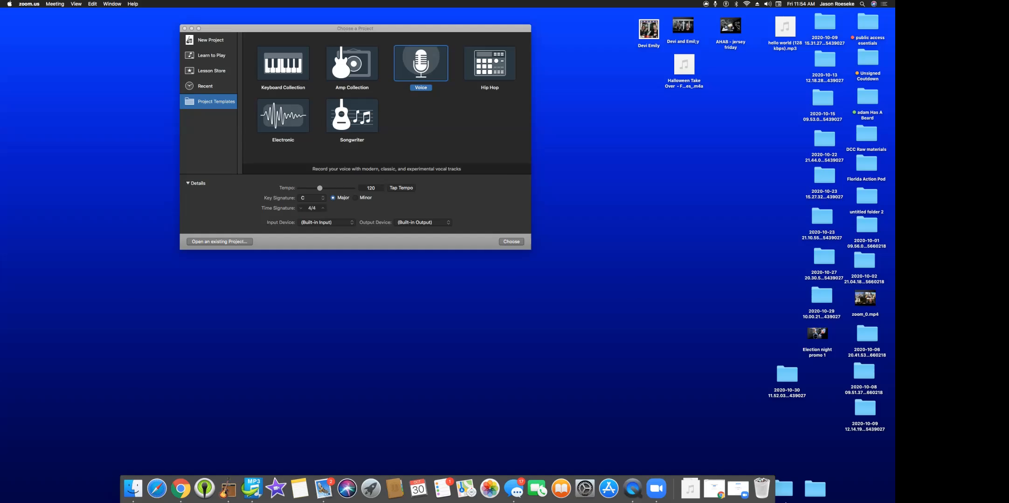
# Examine the 2020-10-15 meeting recording folder on the desktop, including its video, combined audio file and separate Audio Record files.
pyautogui.click(822, 98)
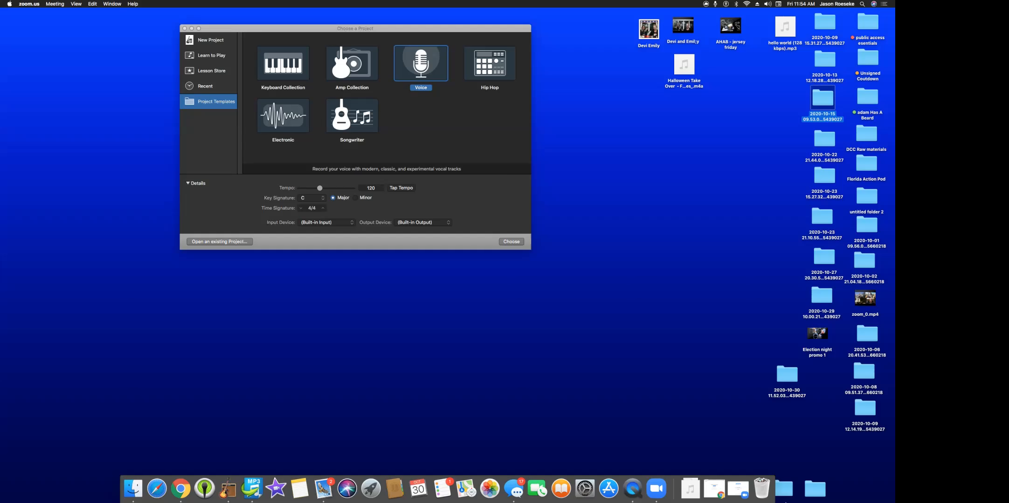
pyautogui.doubleClick(822, 98)
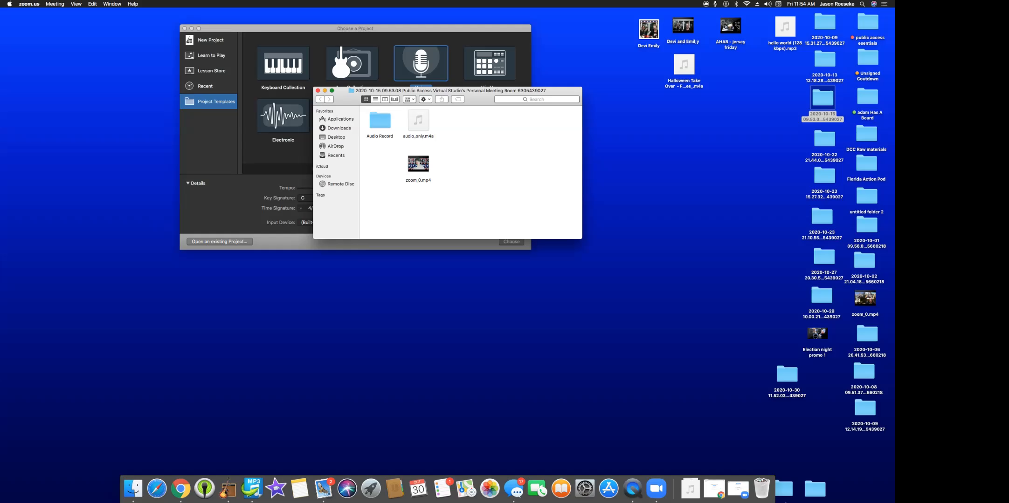
pyautogui.moveTo(418, 164)
pyautogui.moveTo(418, 120)
pyautogui.moveTo(419, 120)
pyautogui.mouseDown()
pyautogui.moveTo(447, 143)
pyautogui.moveTo(420, 124)
pyautogui.mouseUp()
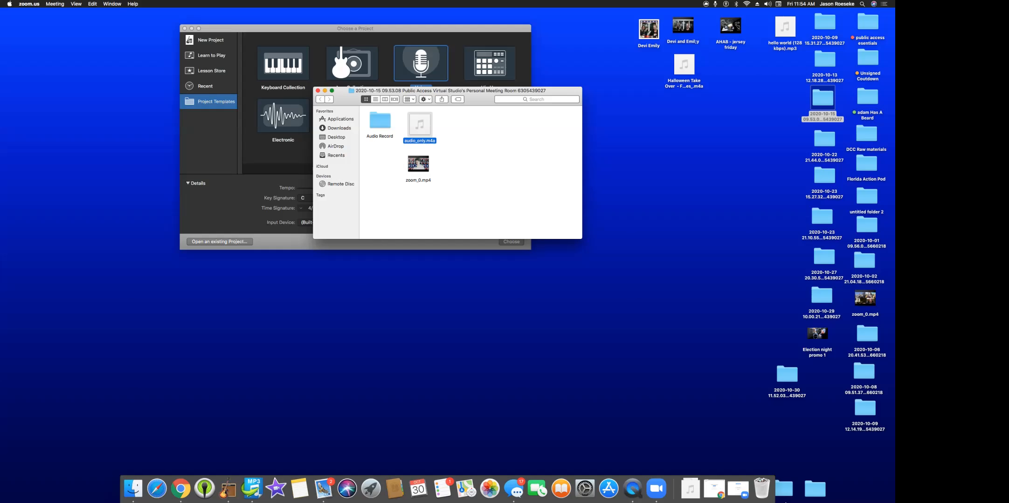
pyautogui.doubleClick(380, 121)
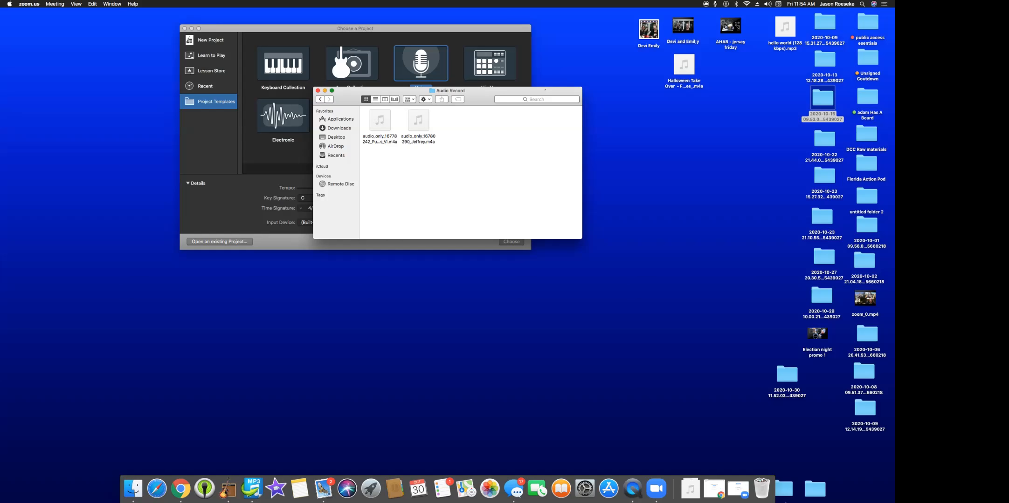
pyautogui.click(320, 99)
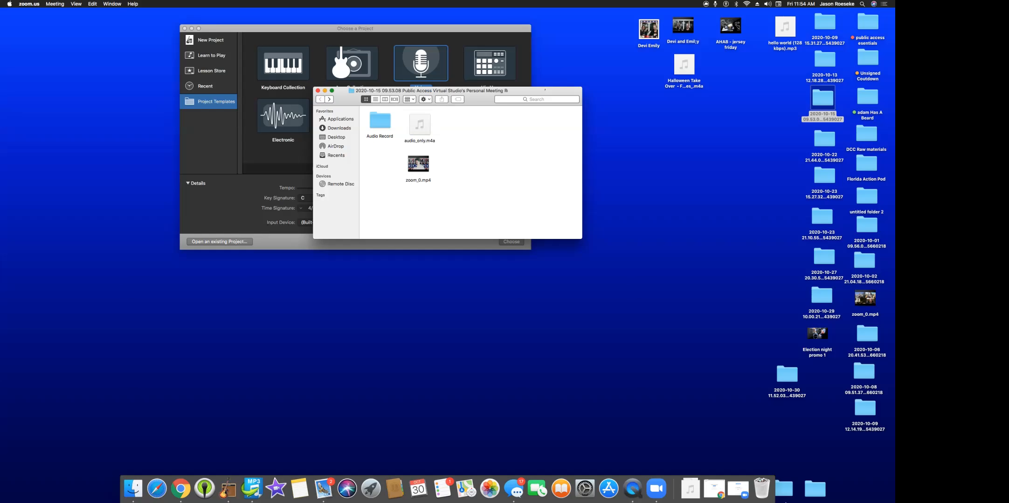
pyautogui.moveTo(419, 124)
pyautogui.moveTo(418, 164)
pyautogui.click(318, 91)
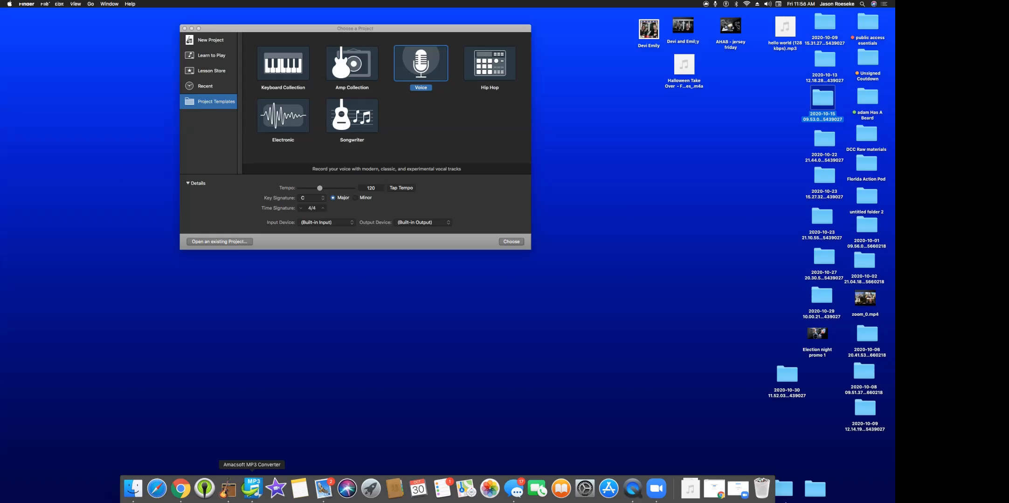
# Load the AHAB - jersey friday video into Amacsoft MP3 Converter and browse for an output folder.
pyautogui.click(251, 488)
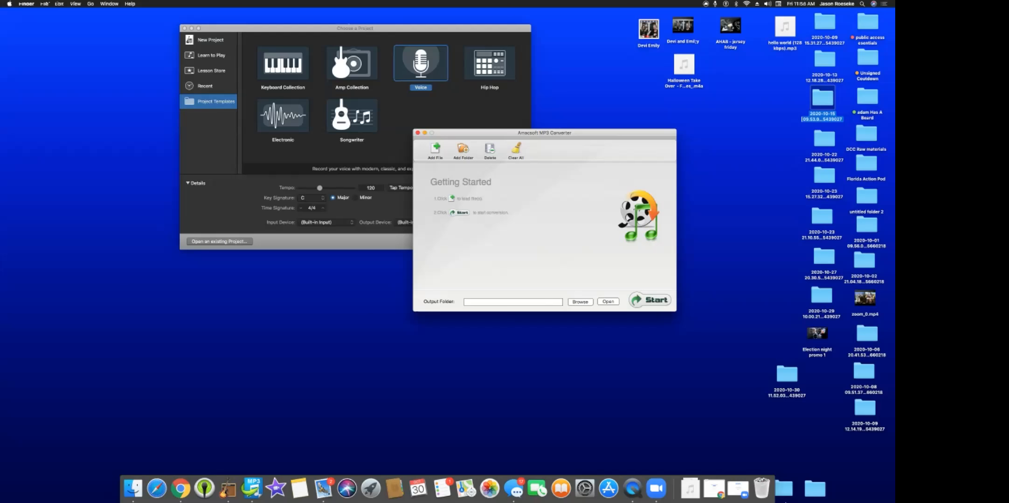
pyautogui.moveTo(730, 26); pyautogui.dragTo(488, 228)
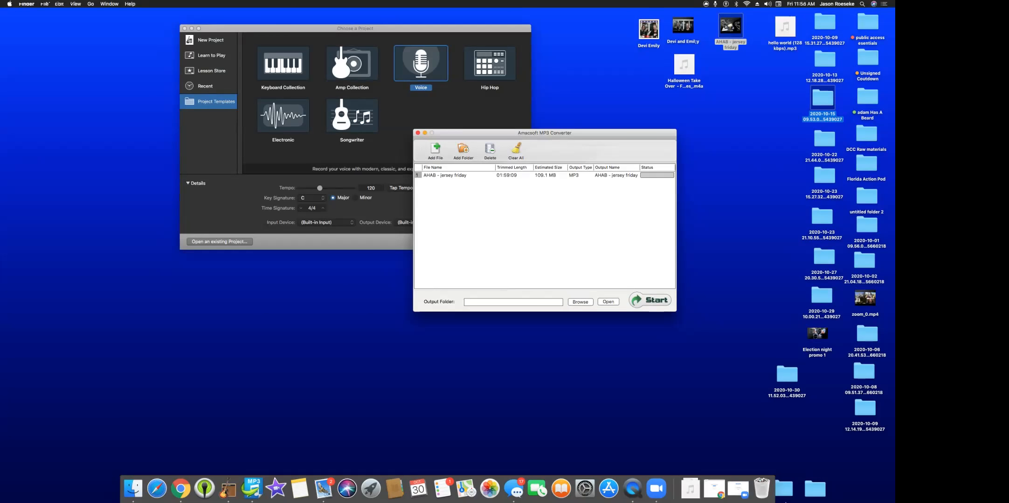
pyautogui.click(579, 302)
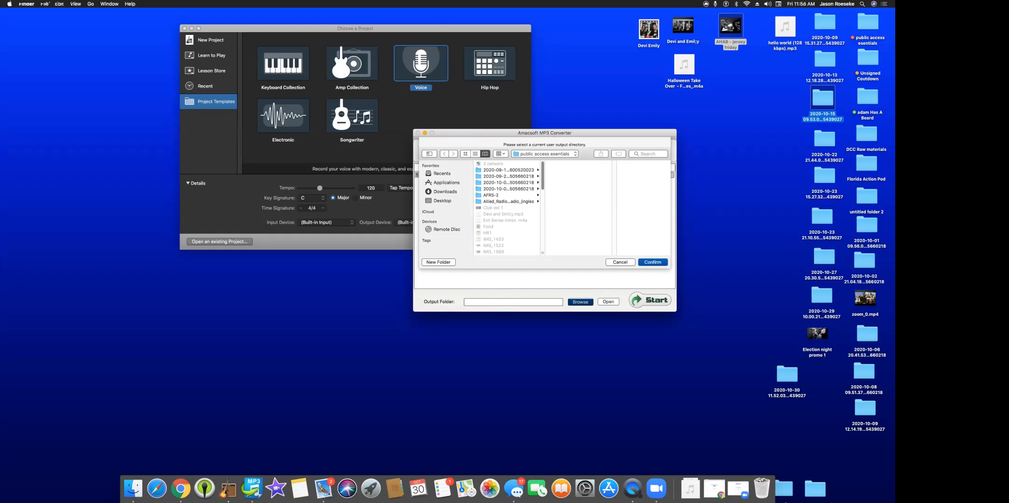
pyautogui.press('Escape')
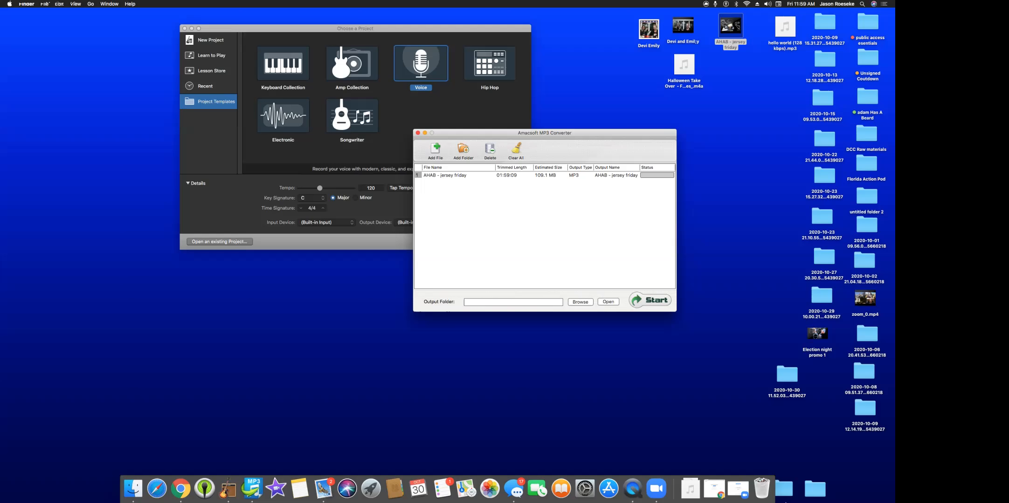
pyautogui.click(418, 133)
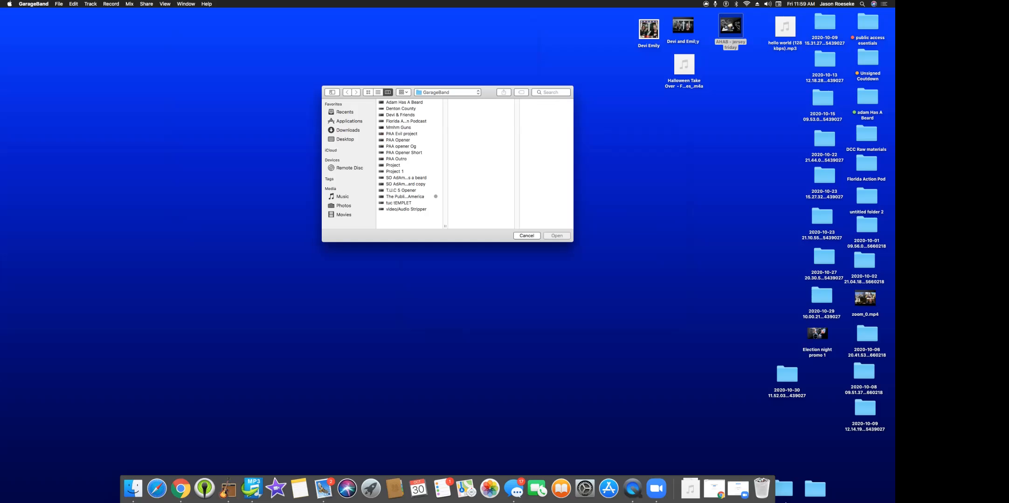
# Open the video/Audio Stripper project in GarageBand and import the AHAB - jersey friday video from the desktop into it.
pyautogui.click(406, 210)
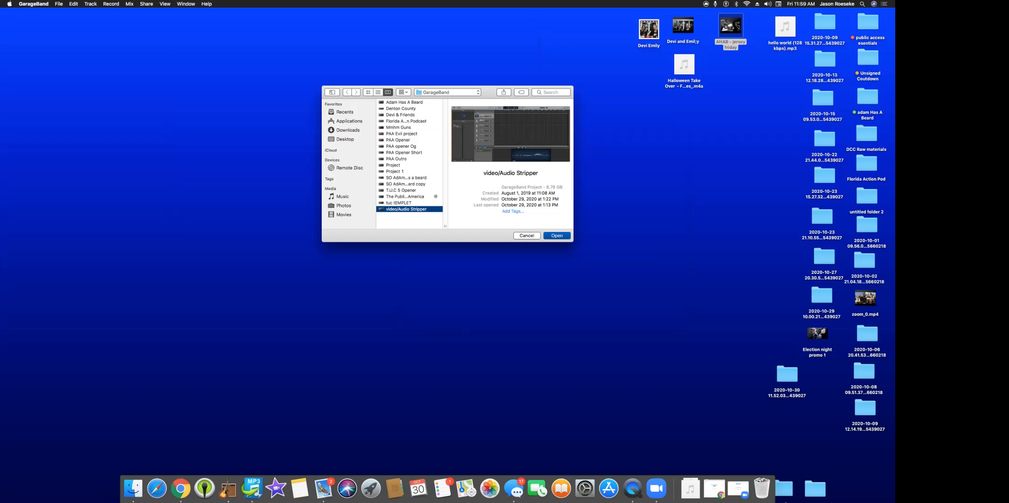
pyautogui.press('Return')
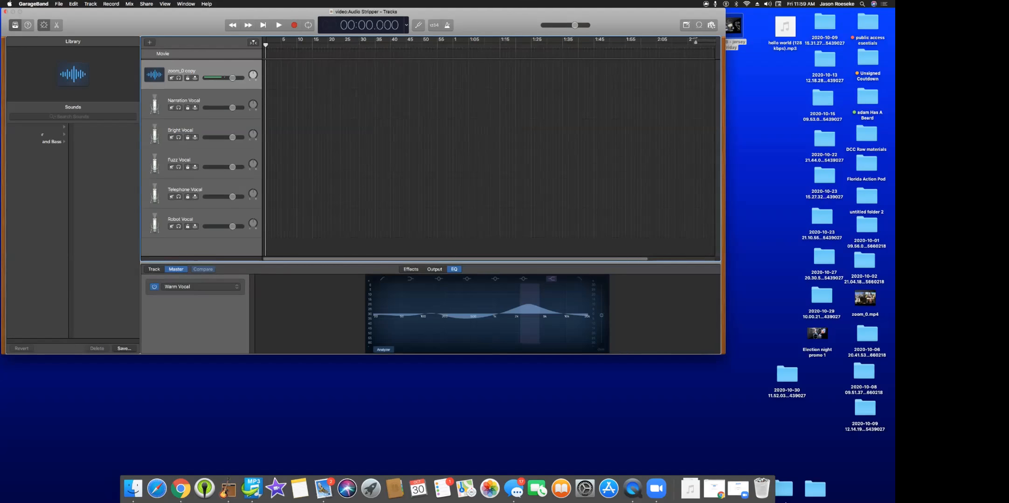
pyautogui.moveTo(734, 27); pyautogui.dragTo(274, 50)
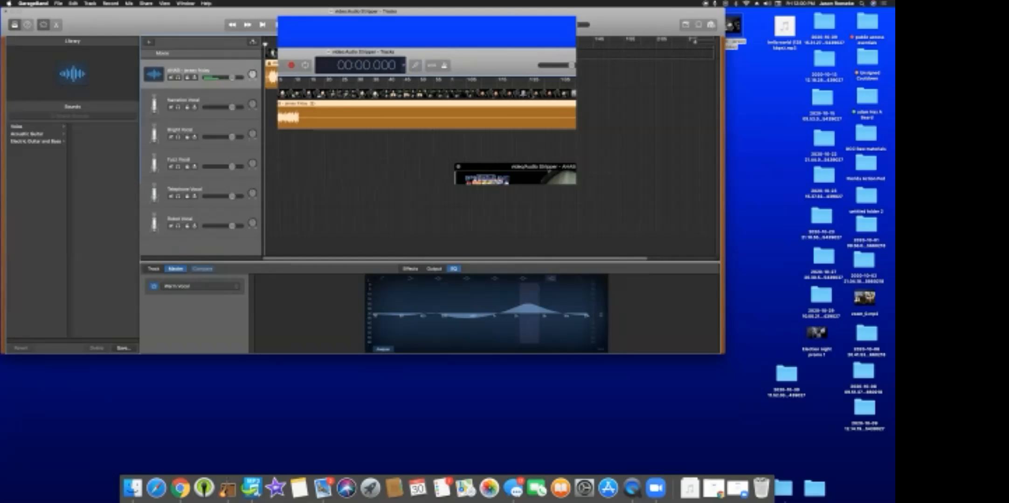
# Place the playhead at about 10:00 in the timeline and close the floating movie preview.
pyautogui.click(404, 65)
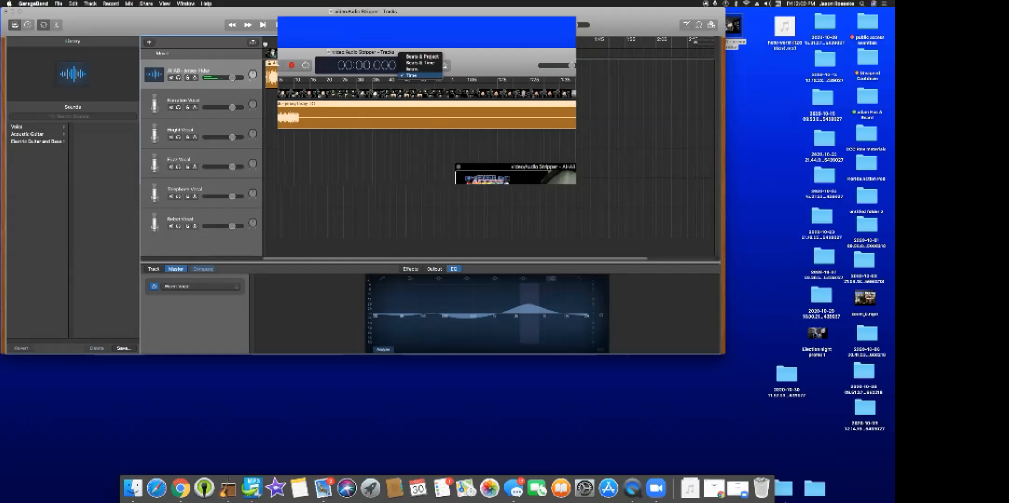
pyautogui.press('Escape')
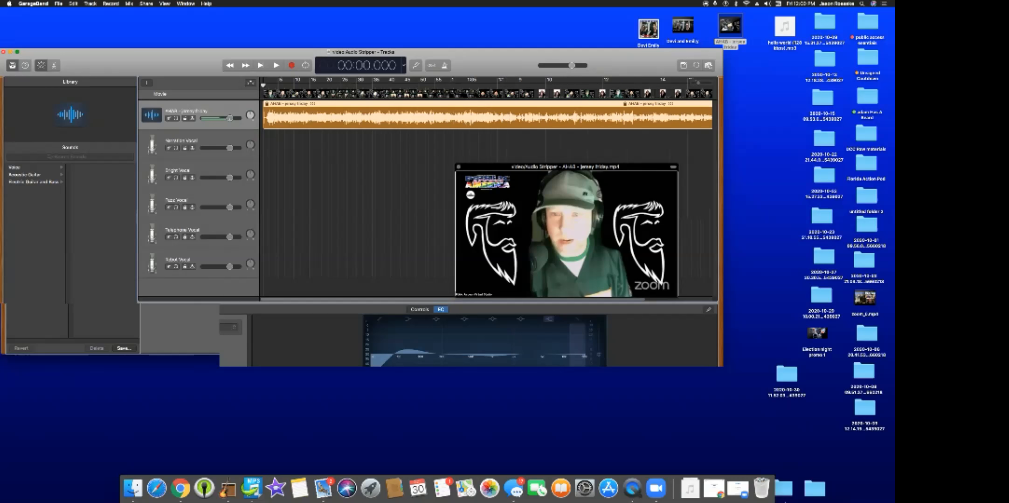
pyautogui.click(604, 85)
pyautogui.click(545, 85)
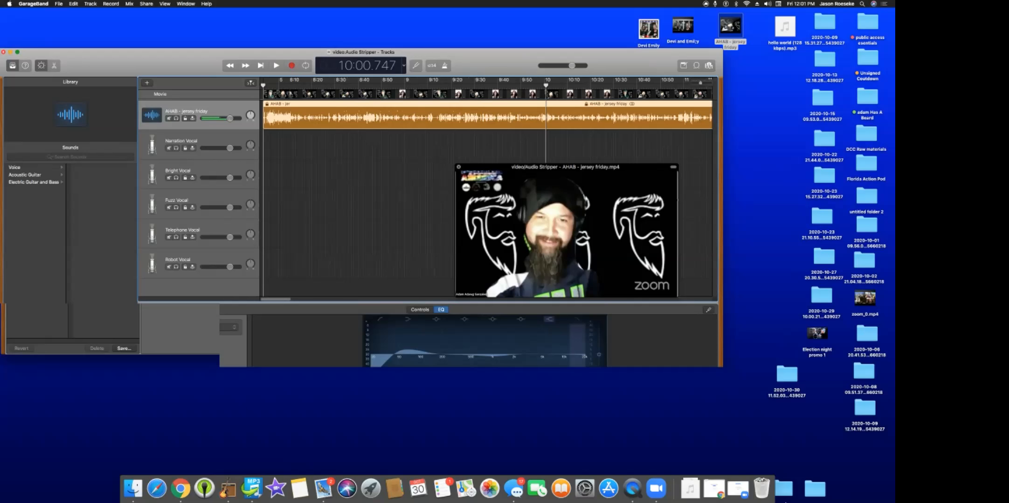
pyautogui.click(459, 167)
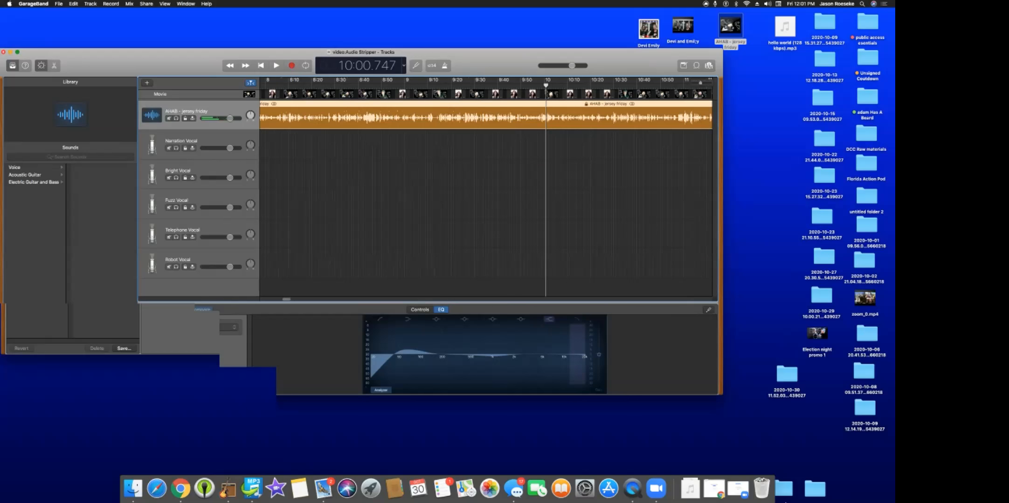
# Check the end of the AHAB - jersey friday audio region by placing the playhead there, at about 1:59:09.
pyautogui.press('Return')
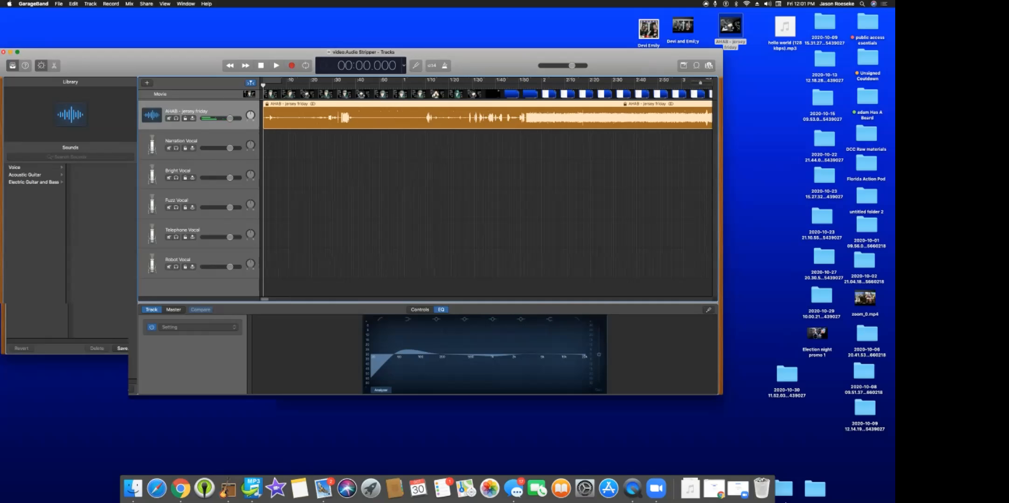
pyautogui.moveTo(264, 299); pyautogui.dragTo(582, 299)
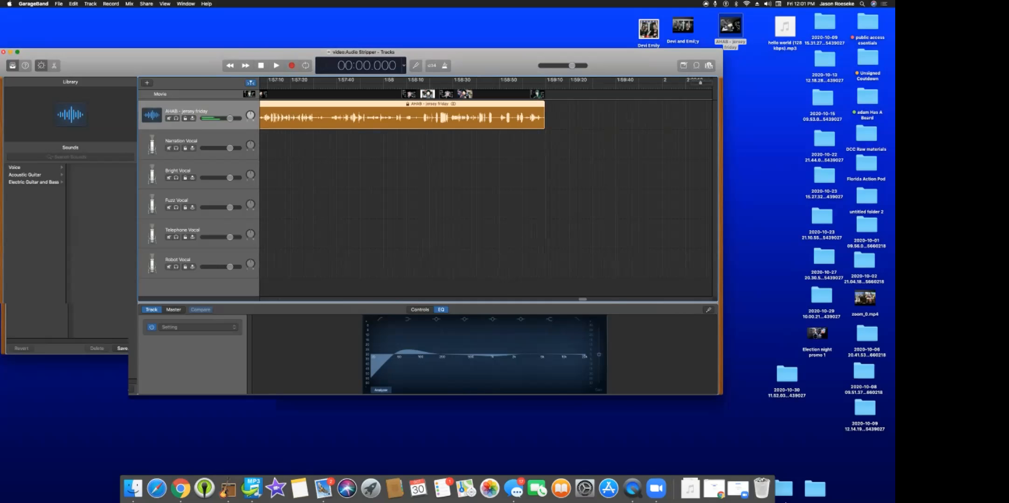
pyautogui.click(546, 84)
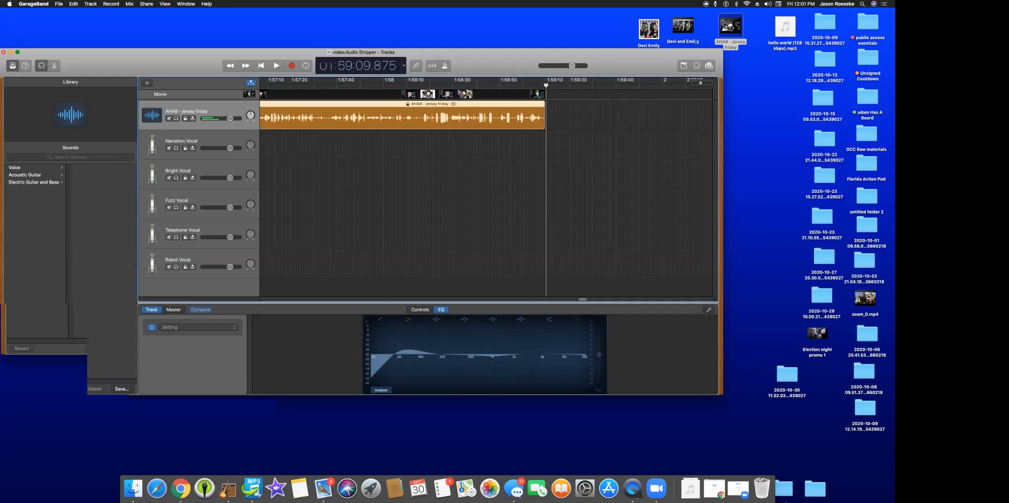
pyautogui.moveTo(582, 300); pyautogui.dragTo(264, 300)
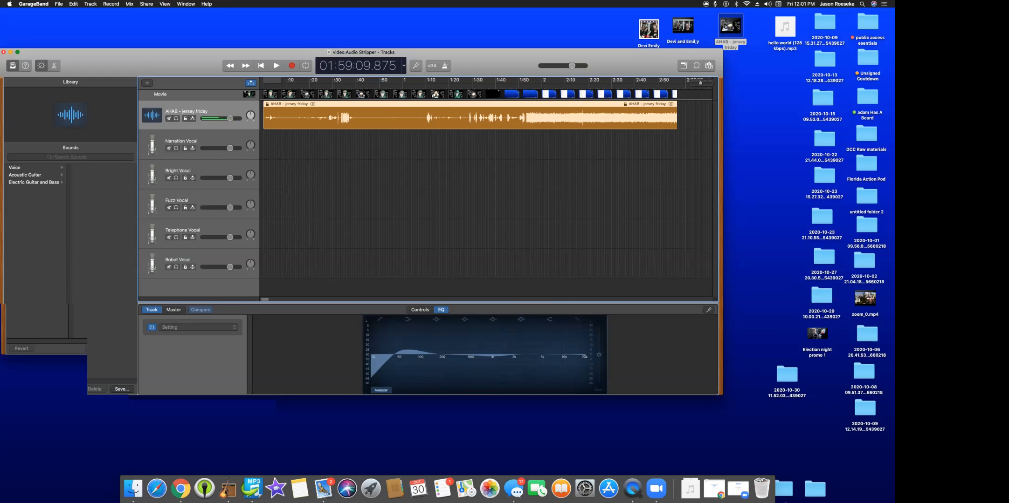
# Play the project's audio from its beginning.
pyautogui.press('space')
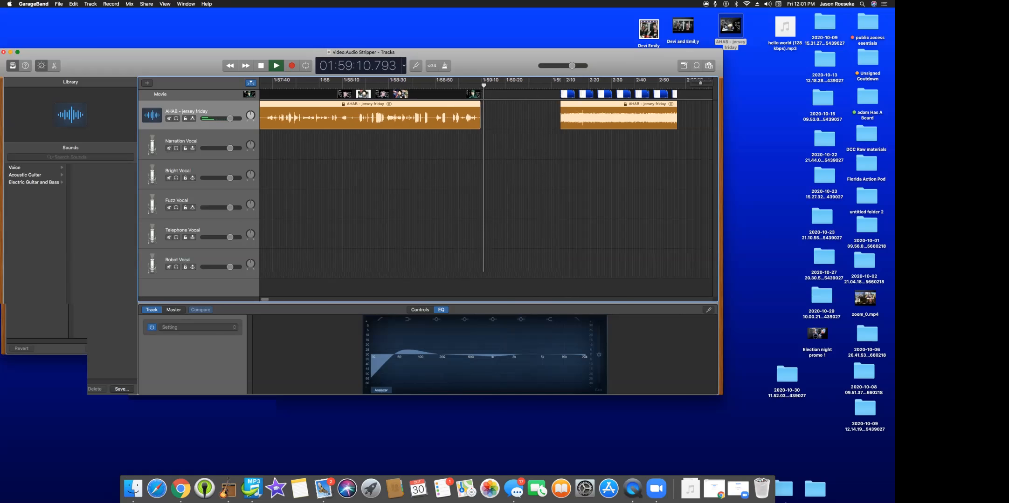
pyautogui.press('space')
pyautogui.press('Return')
pyautogui.press('space')
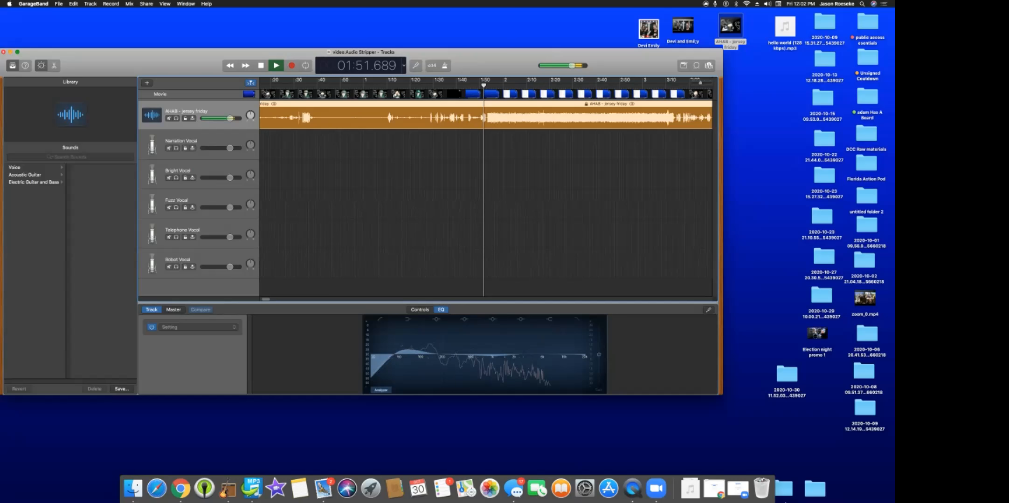
# Adjust the master output's Warm Vocal EQ by reducing the boost of its high-mid band and trying the band at higher frequencies.
pyautogui.click(173, 310)
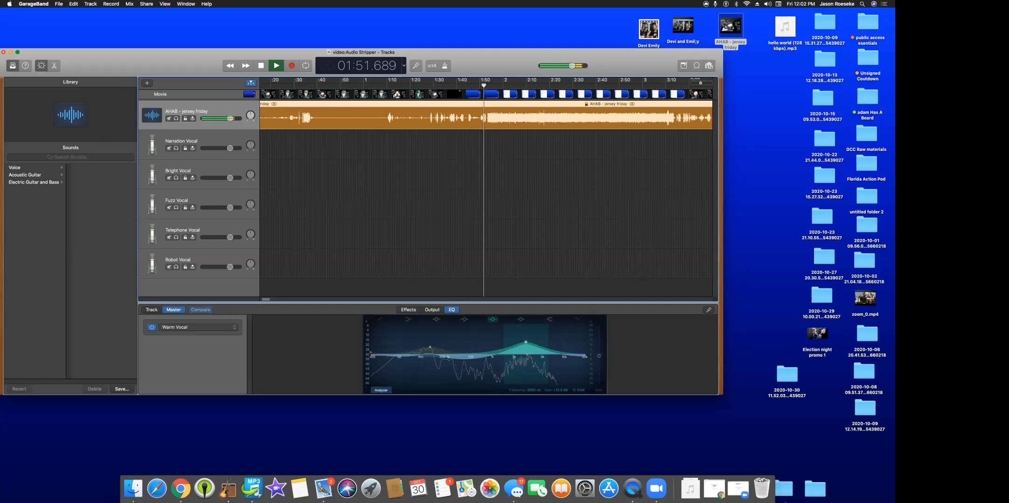
pyautogui.moveTo(525, 342); pyautogui.dragTo(525, 345)
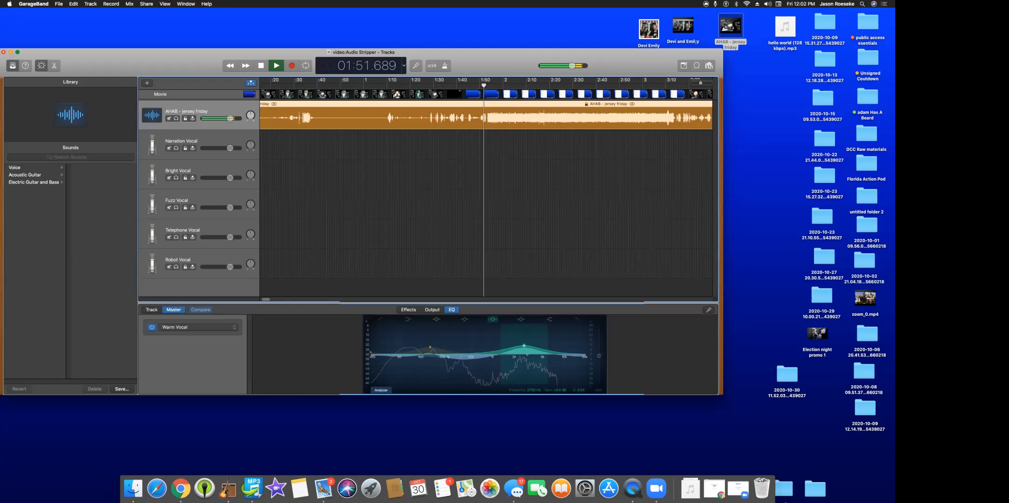
pyautogui.moveTo(537, 346); pyautogui.dragTo(572, 344)
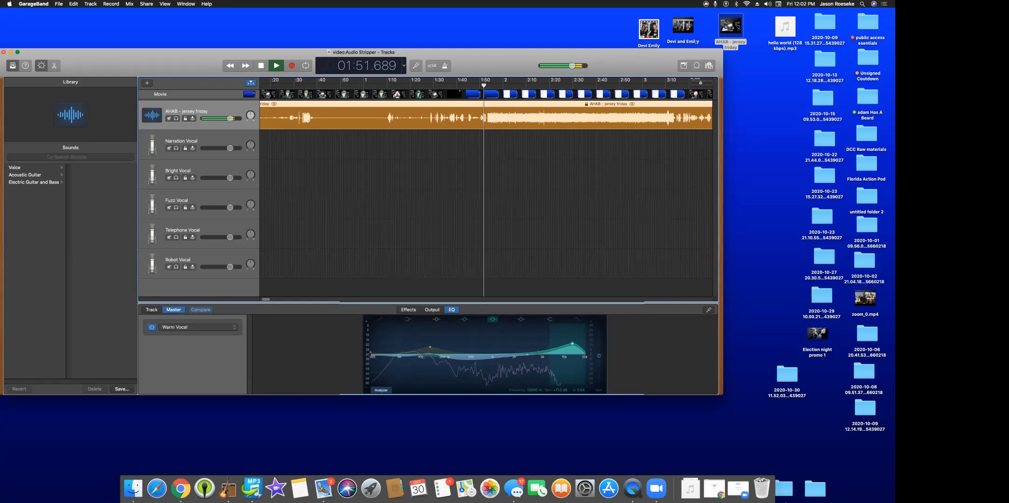
pyautogui.moveTo(572, 344); pyautogui.dragTo(527, 346)
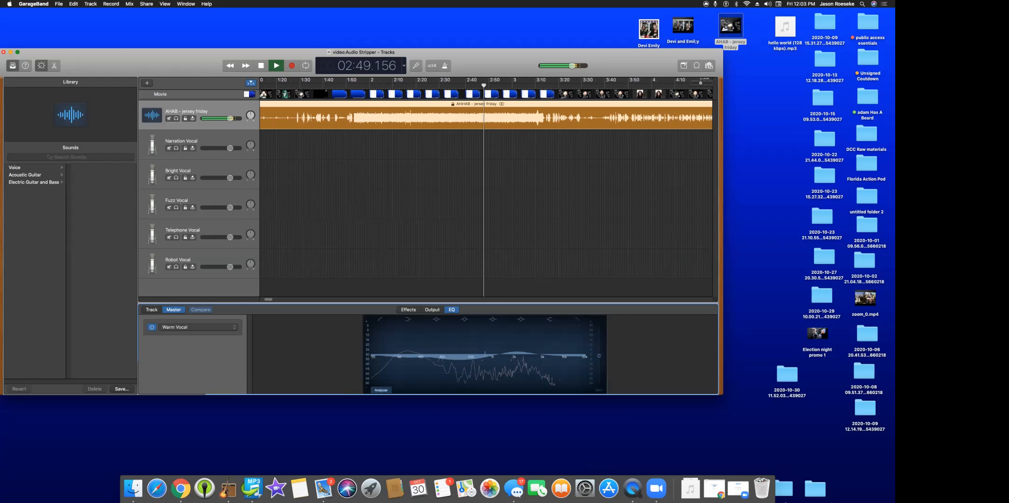
# Stop playback, return the playhead to the start and remove the movie from the project, keeping its audio region.
pyautogui.press('space')
pyautogui.press('Return')
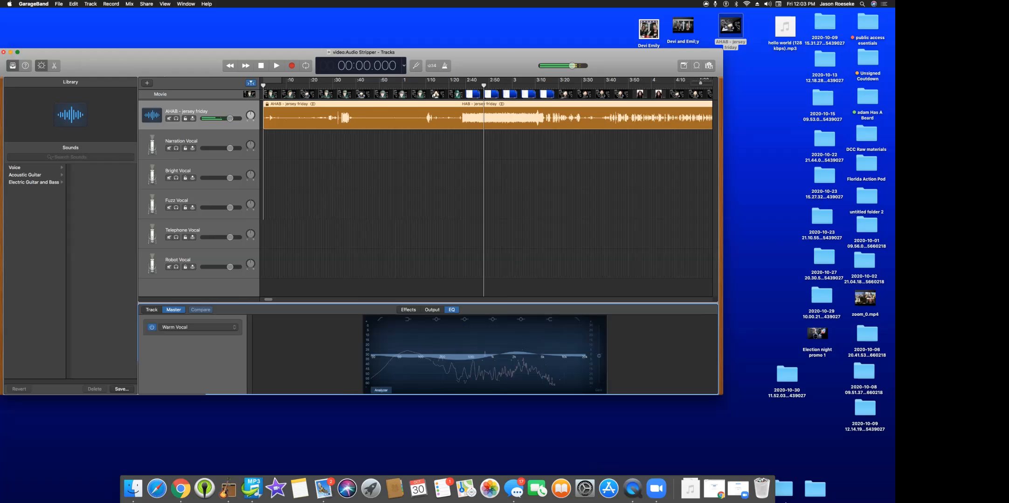
pyautogui.click(160, 94)
pyautogui.click(174, 107)
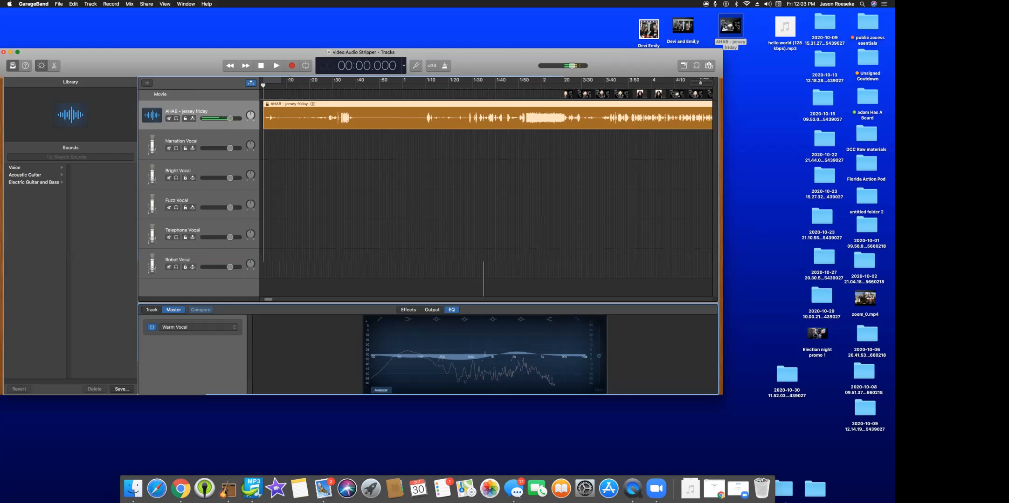
# Bring up the settings for sharing the song to iTunes and replace its title with random placeholder text.
pyautogui.click(147, 4)
pyautogui.click(162, 12)
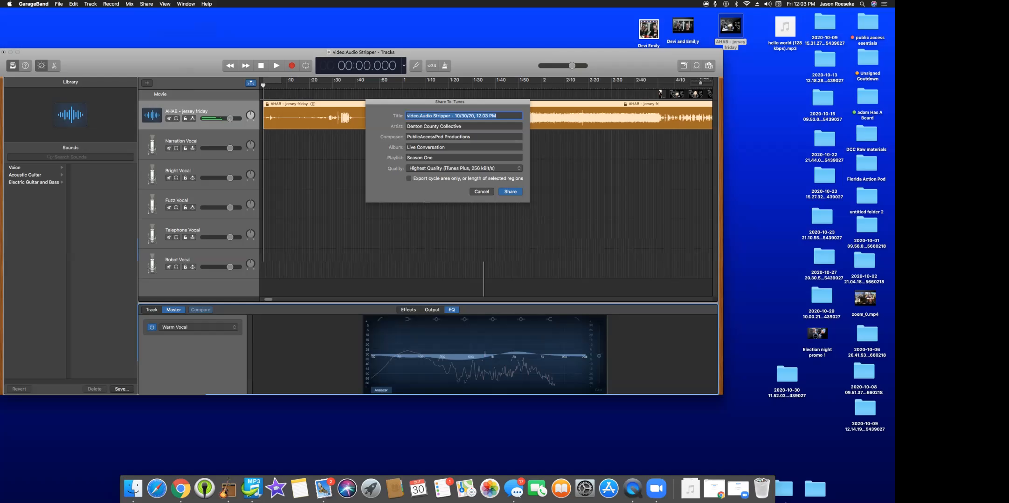
pyautogui.press('BackSpace')
pyautogui.write('kdoldjukifdlbvj')
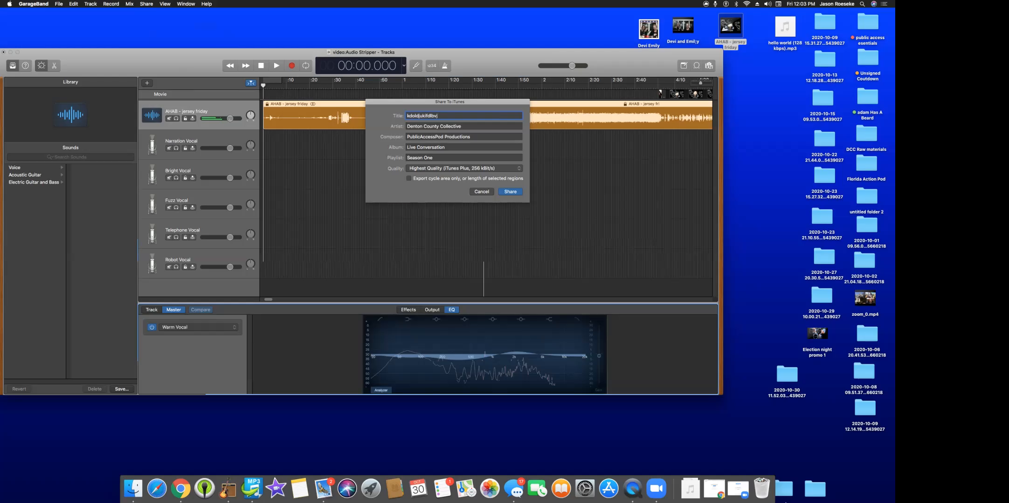
pyautogui.press('Return')
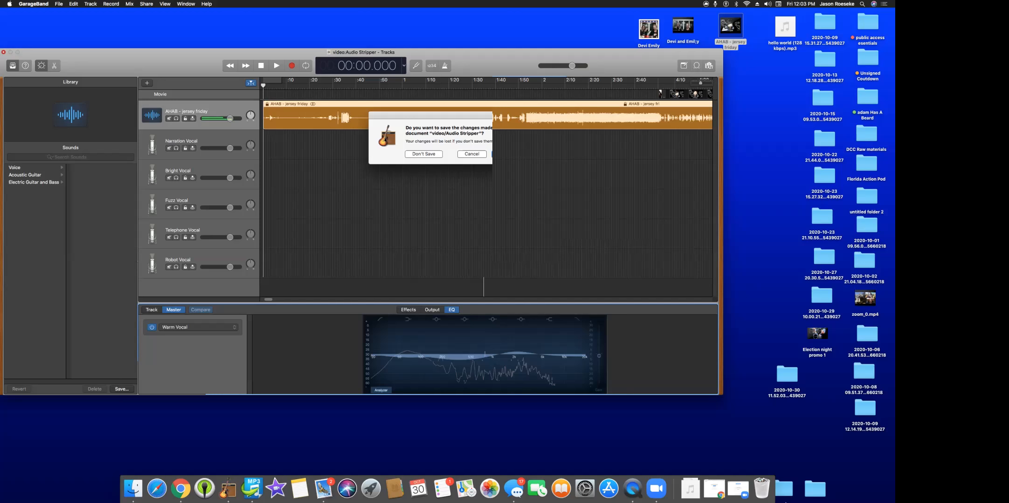
# Close the video/Audio Stripper project and create a new project from the Voice template.
pyautogui.press('Return')
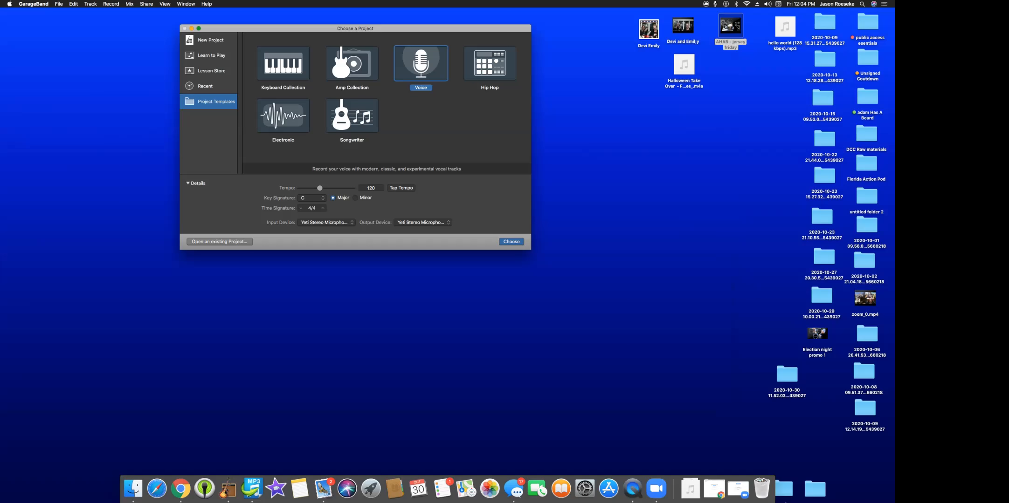
pyautogui.press('Return')
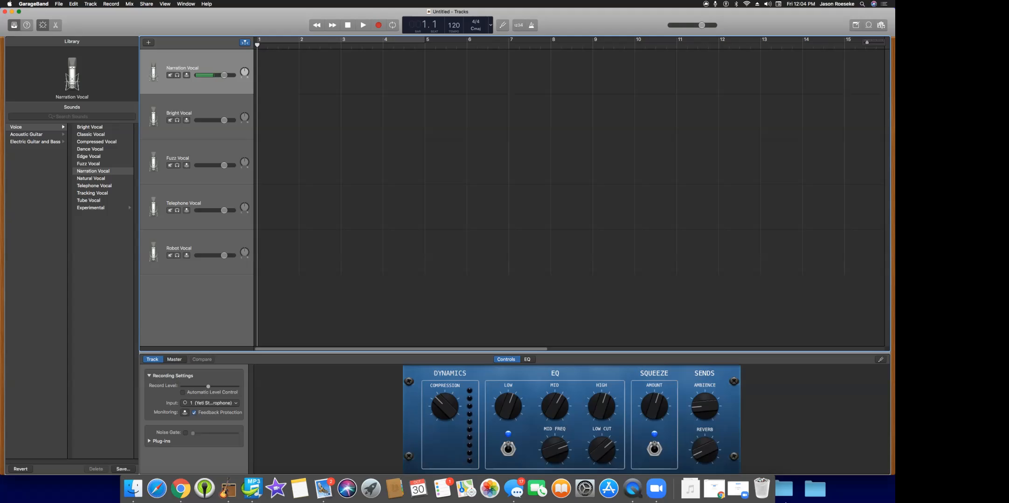
# Delete all five template vocal tracks: Narration, Bright, Fuzz, Telephone and Robot Vocal.
pyautogui.rightClick(183, 62)
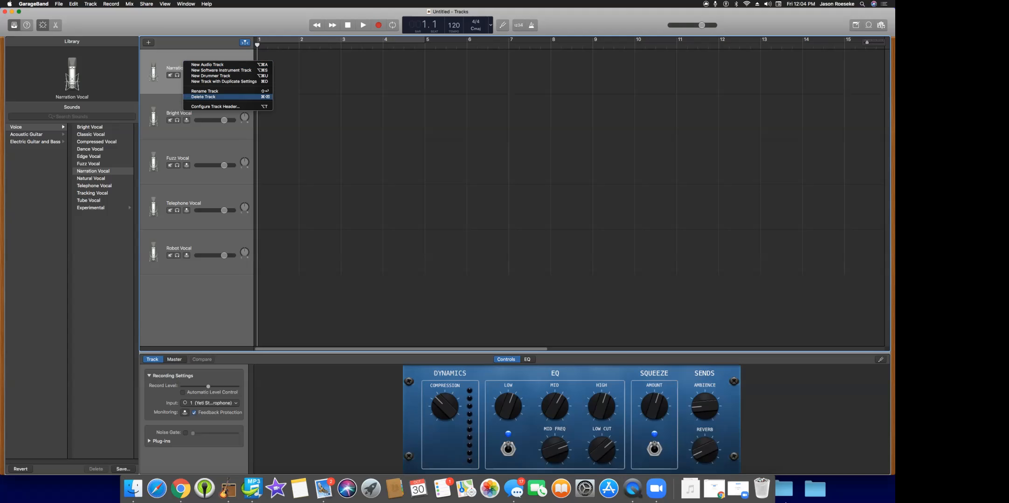
pyautogui.click(205, 97)
pyautogui.rightClick(196, 64)
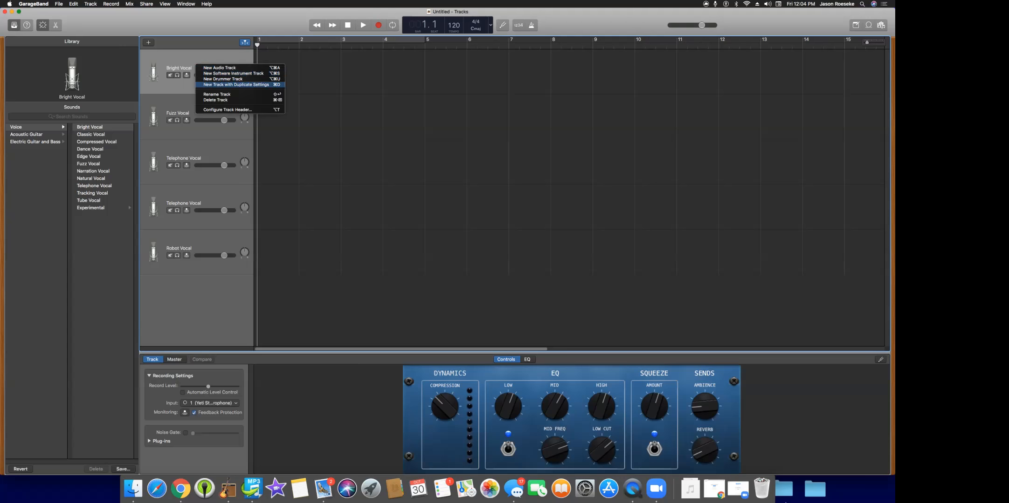
pyautogui.click(217, 100)
pyautogui.rightClick(202, 64)
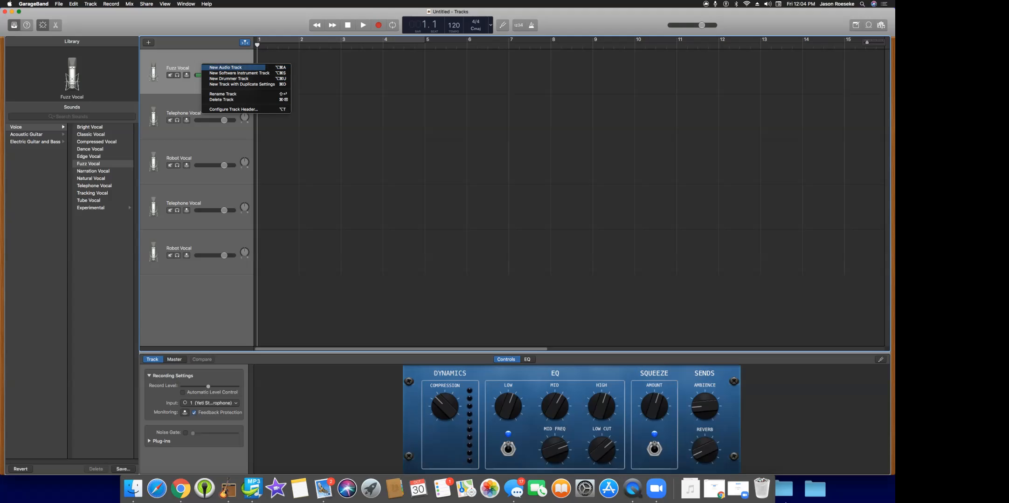
pyautogui.click(219, 99)
pyautogui.rightClick(199, 64)
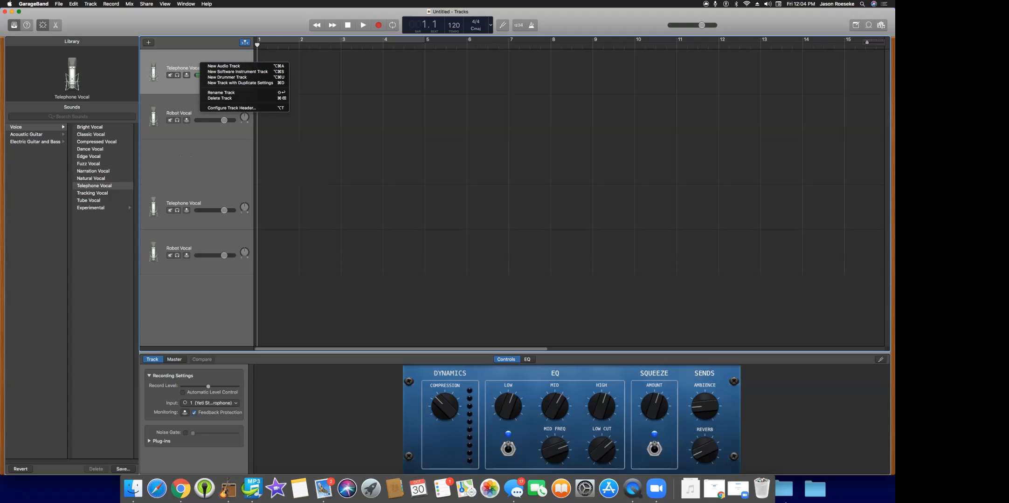
pyautogui.click(219, 99)
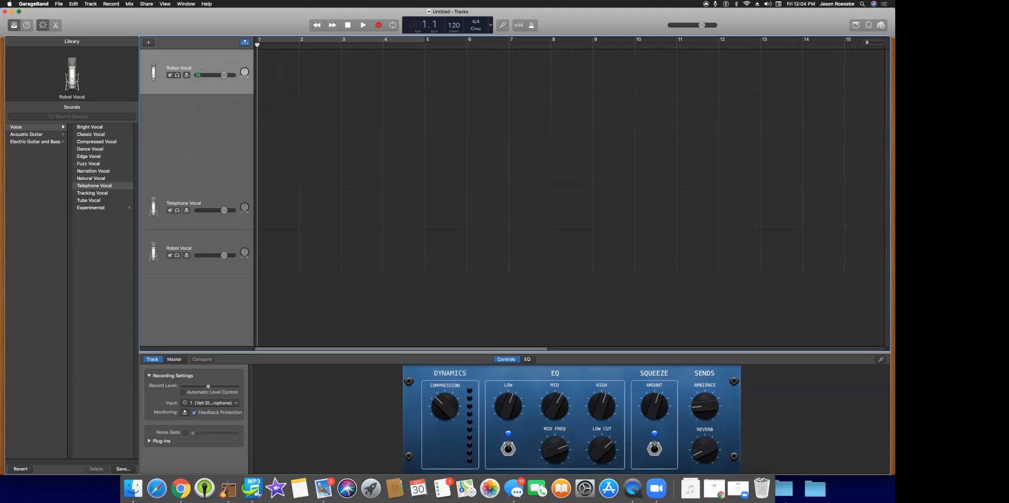
pyautogui.rightClick(200, 61)
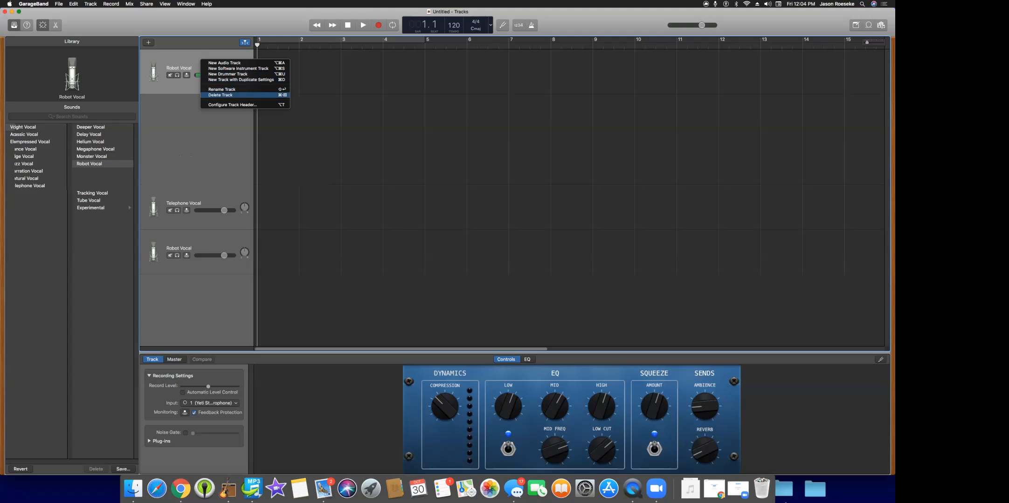
pyautogui.click(220, 95)
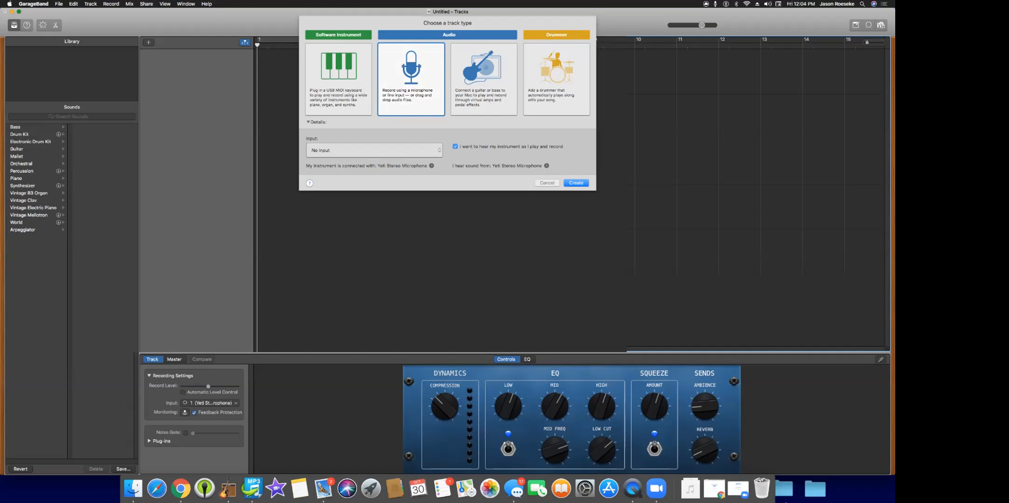
# Create a microphone audio track and rename it "Theme song for the gods".
pyautogui.press('Return')
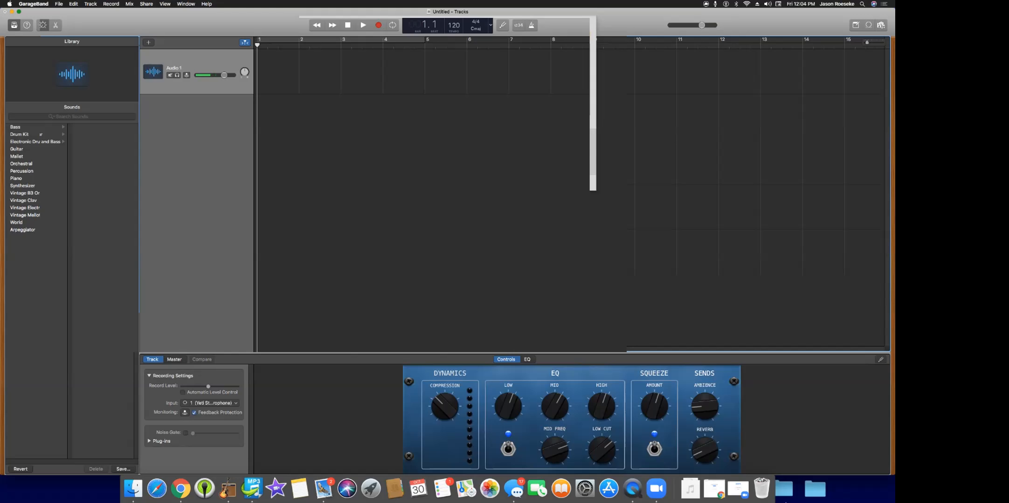
pyautogui.doubleClick(175, 68)
pyautogui.press('BackSpace')
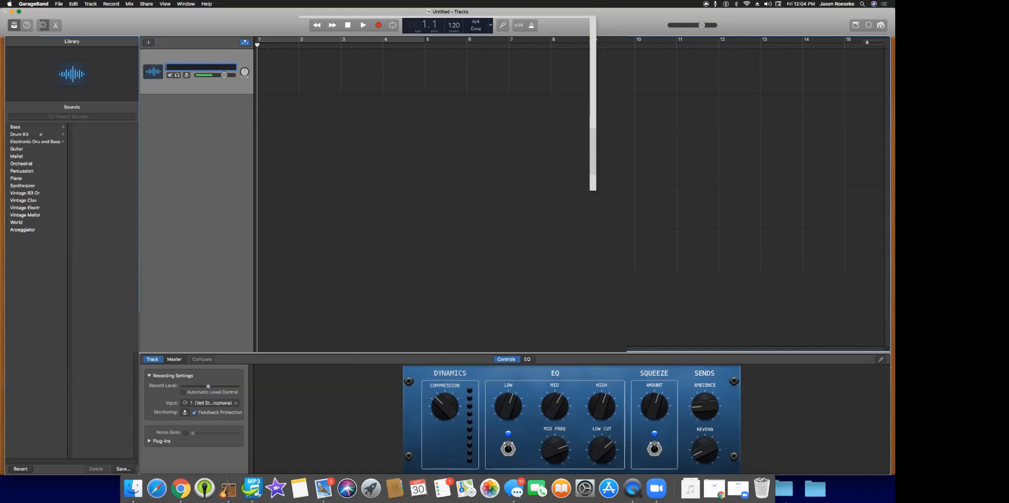
pyautogui.write('Theme song')
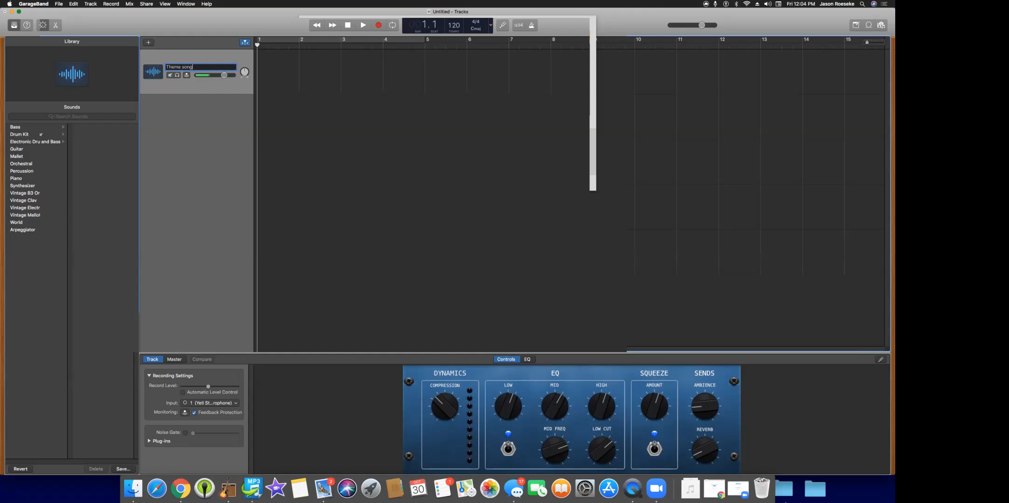
pyautogui.write(' for')
pyautogui.write('the gods')
pyautogui.press('Return')
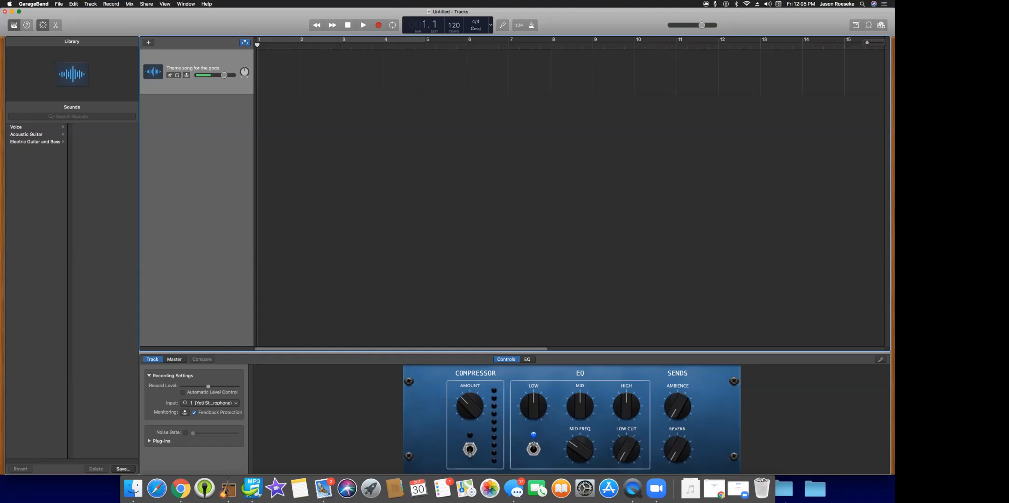
# Expand the track's plug-in settings and enable the Compressor plug-in above the Channel EQ.
pyautogui.click(149, 441)
pyautogui.scroll(-3, 193, 419)
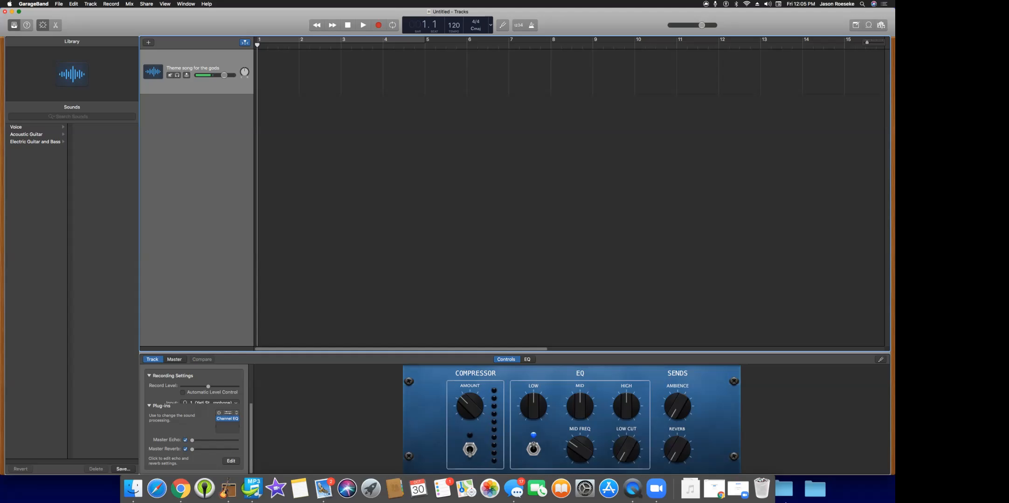
pyautogui.moveTo(227, 419)
pyautogui.click(218, 412)
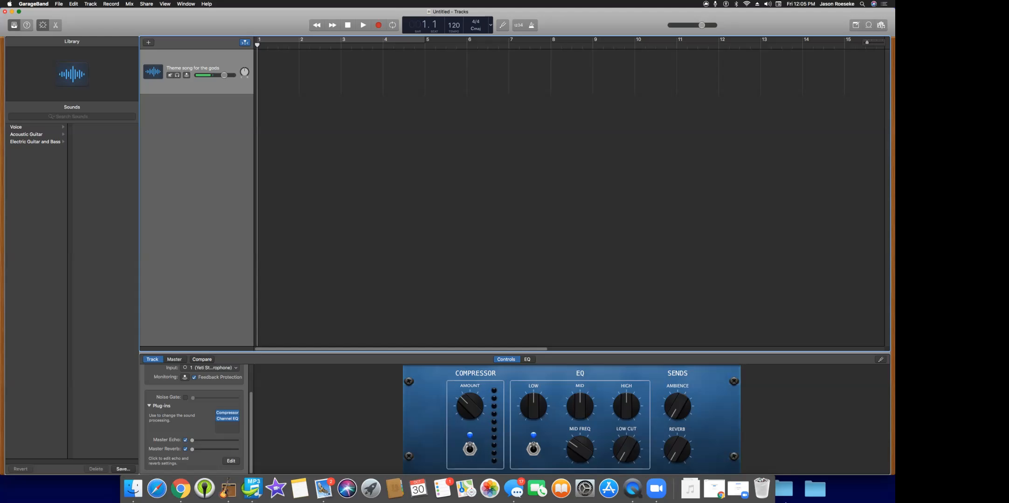
# Turn on input monitoring for the track, try the Reverb and Ambience sends up and down, and bring up the track's EQ.
pyautogui.moveTo(676, 450)
pyautogui.mouseDown()
pyautogui.moveTo(677, 424)
pyautogui.moveTo(677, 447)
pyautogui.mouseUp()
pyautogui.click(187, 75)
pyautogui.moveTo(677, 450); pyautogui.dragTo(676, 422)
pyautogui.moveTo(676, 422); pyautogui.dragTo(677, 452)
pyautogui.moveTo(677, 407); pyautogui.dragTo(677, 366)
pyautogui.moveTo(678, 407); pyautogui.dragTo(678, 459)
pyautogui.click(527, 360)
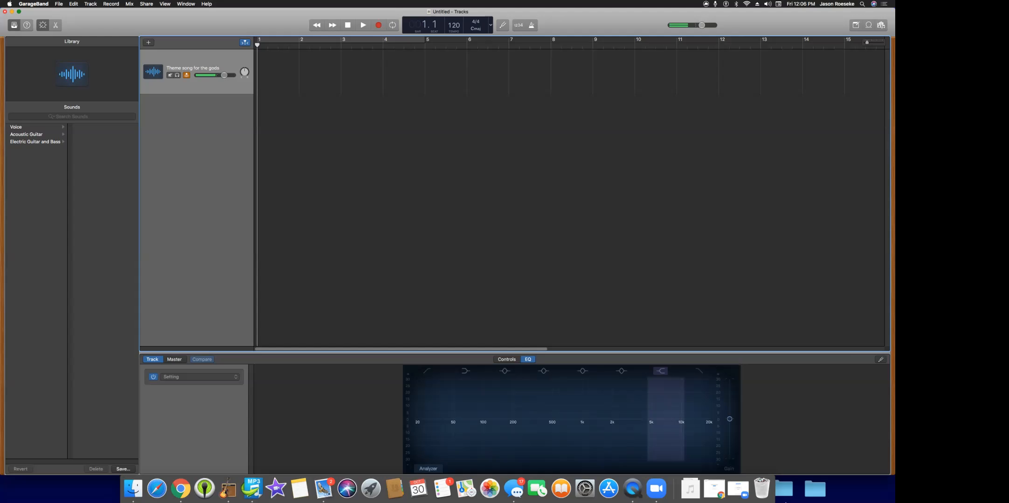
# Shrink the project window to expose the adam Has A Beard folder and place Thco2.mp3 at the start of the track.
pyautogui.moveTo(894, 475); pyautogui.dragTo(778, 401)
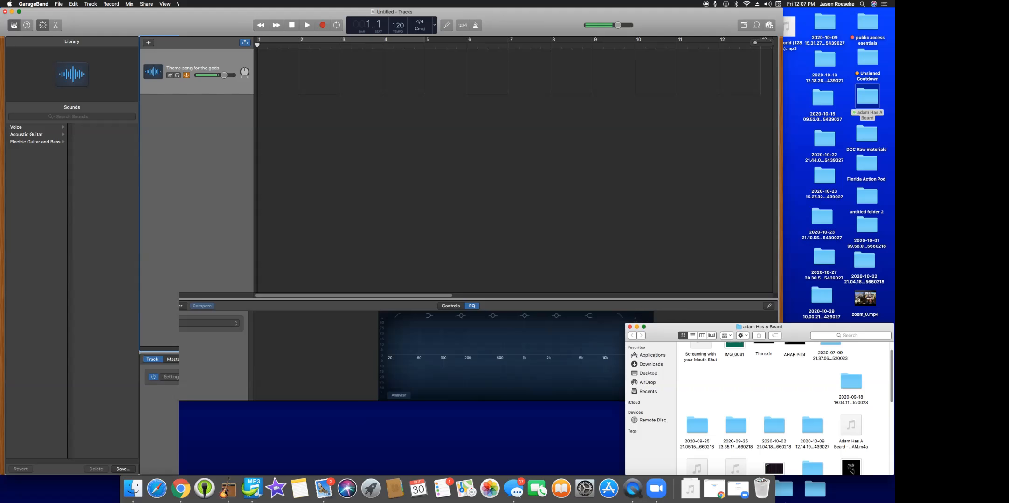
pyautogui.scroll(-5, 783, 410)
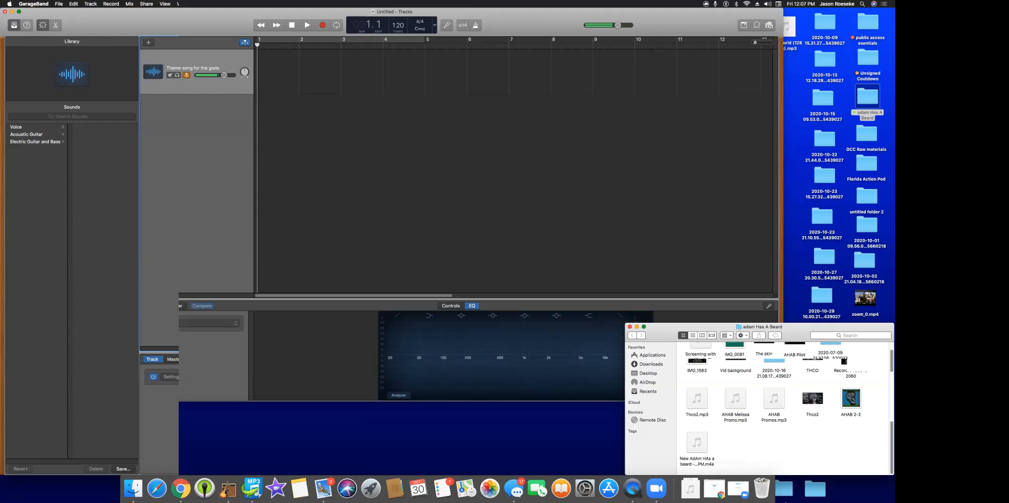
pyautogui.moveTo(774, 399)
pyautogui.moveTo(697, 398); pyautogui.dragTo(276, 75)
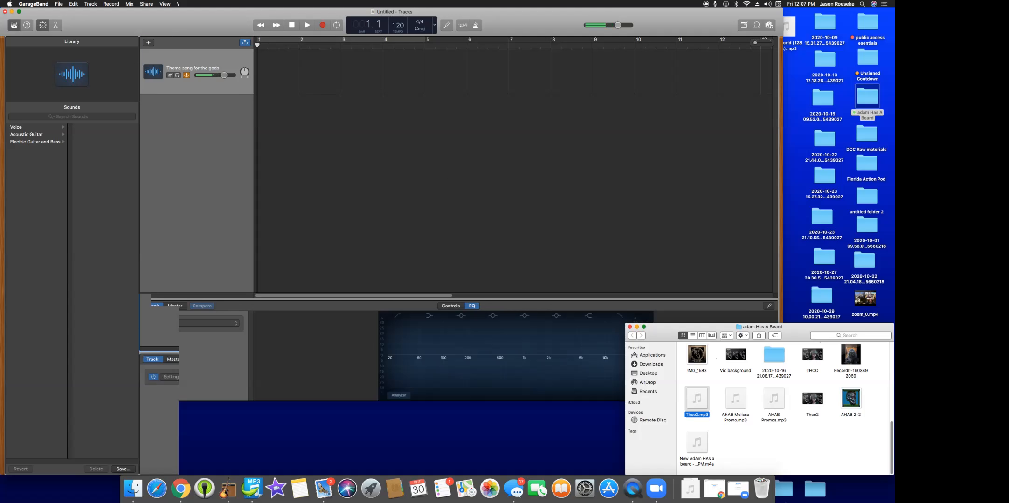
pyautogui.moveTo(696, 398); pyautogui.dragTo(267, 79)
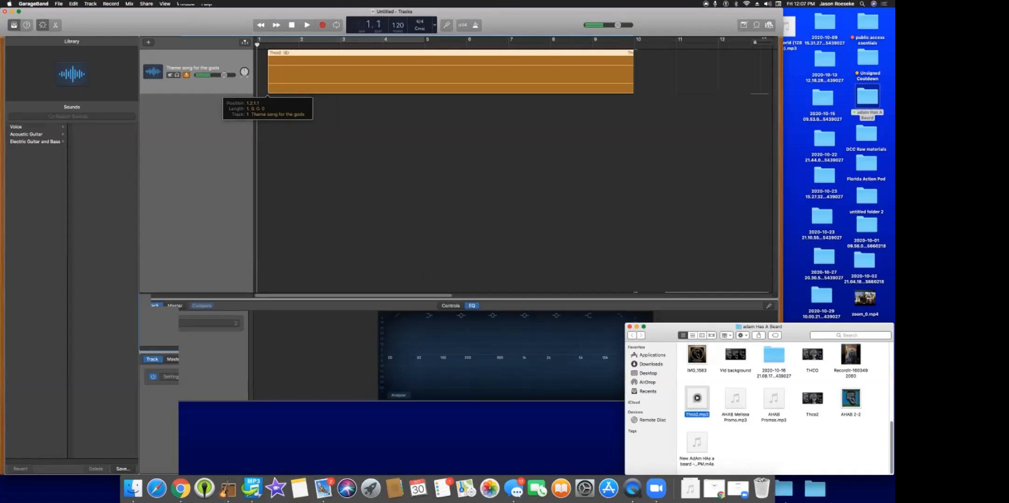
pyautogui.moveTo(395, 80); pyautogui.dragTo(383, 80)
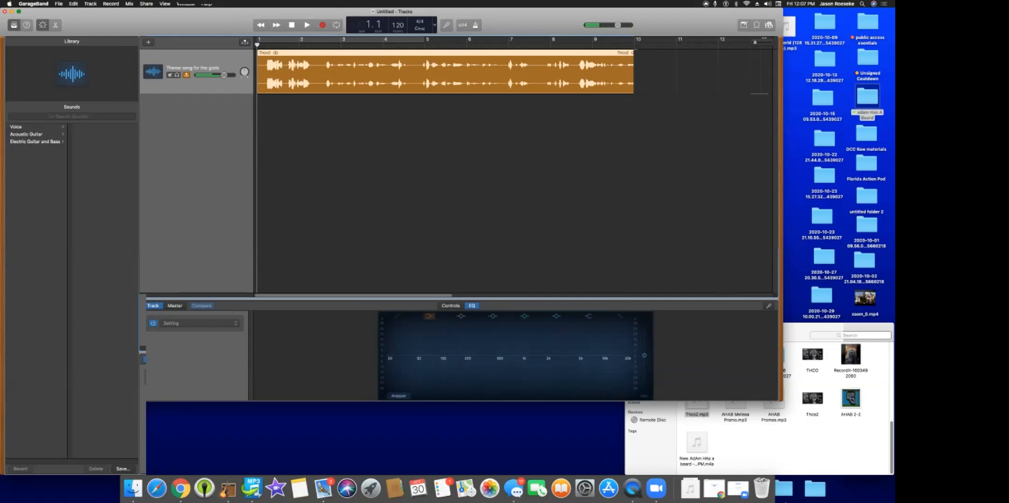
# Show the track's sound controls again and play the opening bars of the Thco2 region.
pyautogui.click(450, 306)
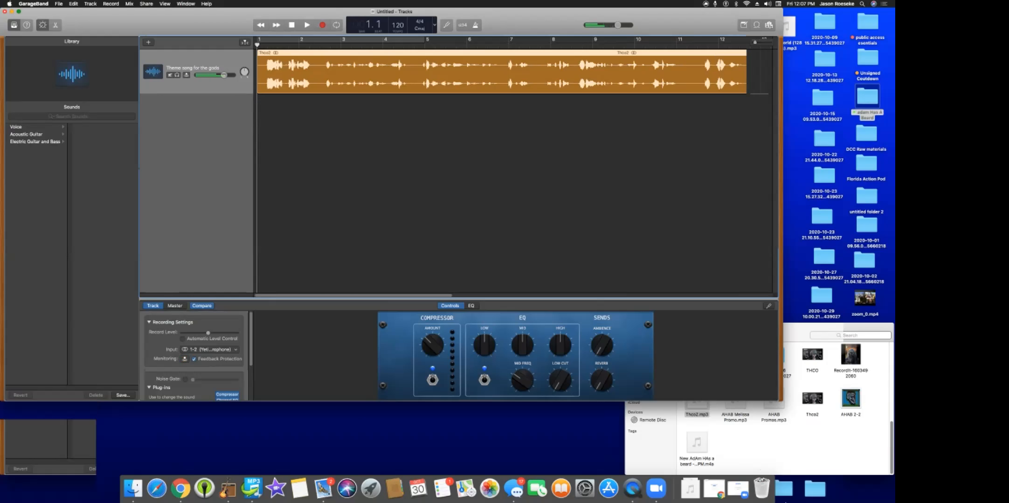
pyautogui.press('space')
pyautogui.moveTo(395, 11); pyautogui.dragTo(389, 47)
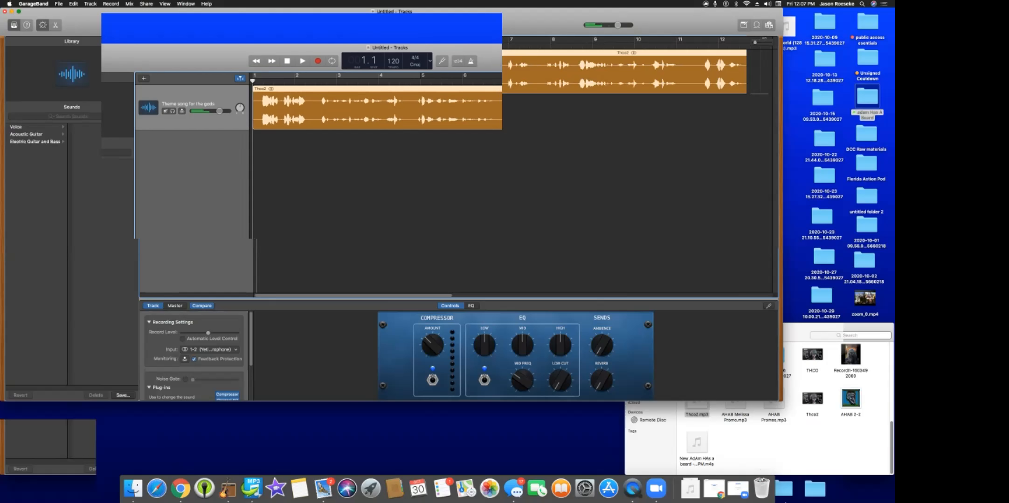
pyautogui.press('space')
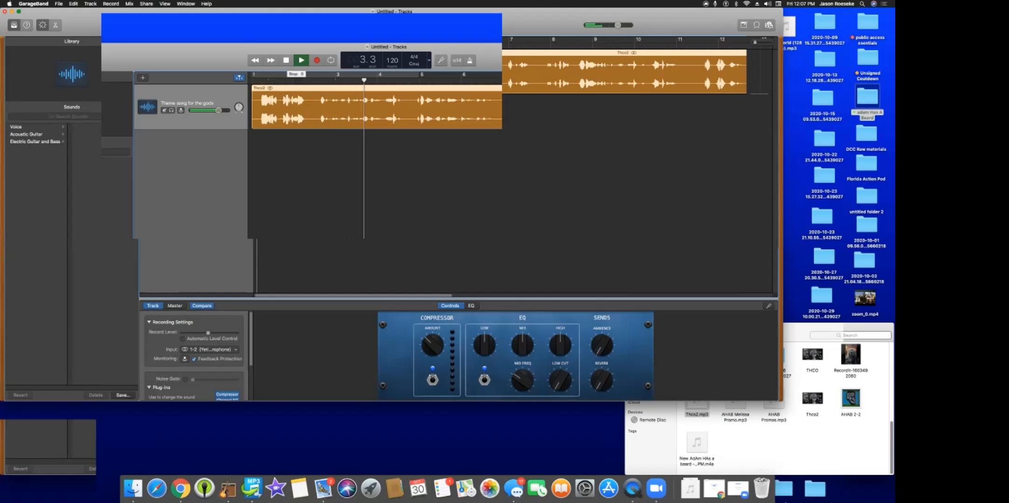
pyautogui.press('space')
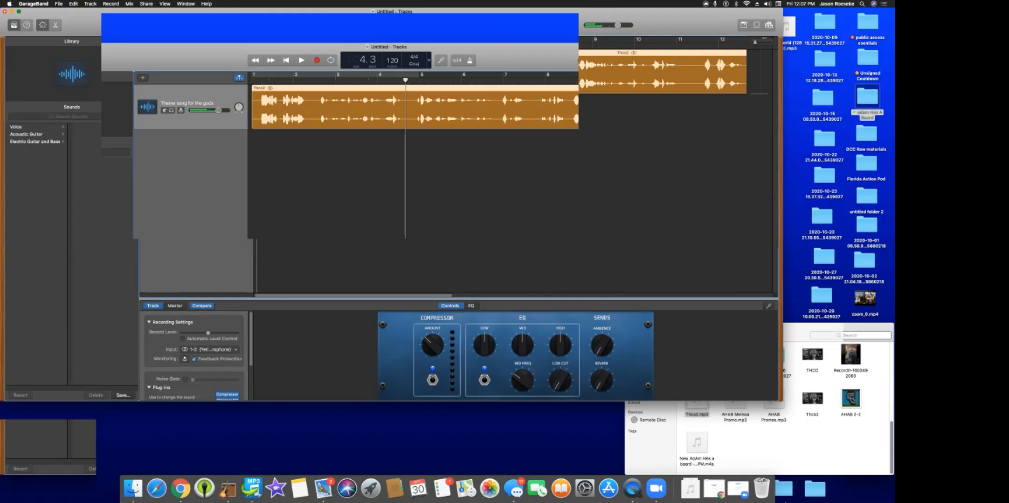
# Switch the project's position display to Time and delete the Thco2 region from the track.
pyautogui.click(428, 60)
pyautogui.click(437, 89)
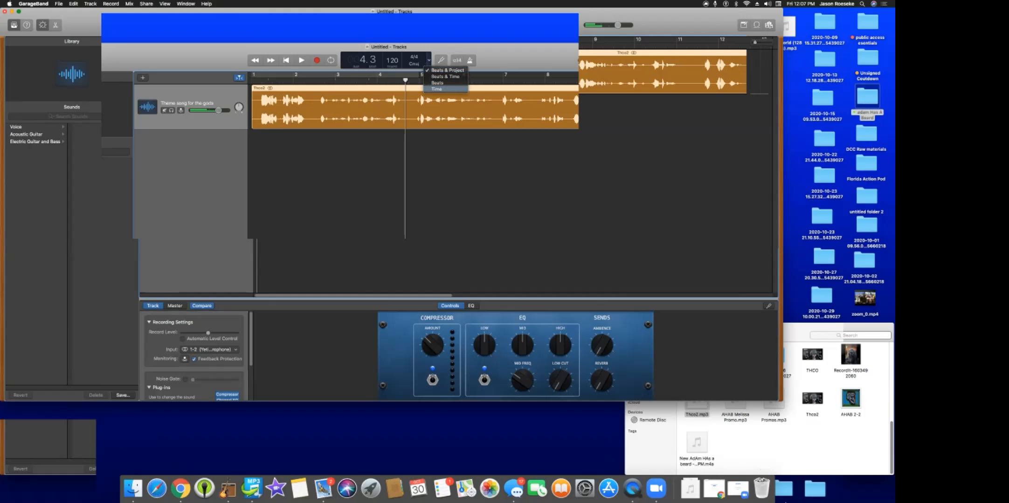
pyautogui.rightClick(361, 106)
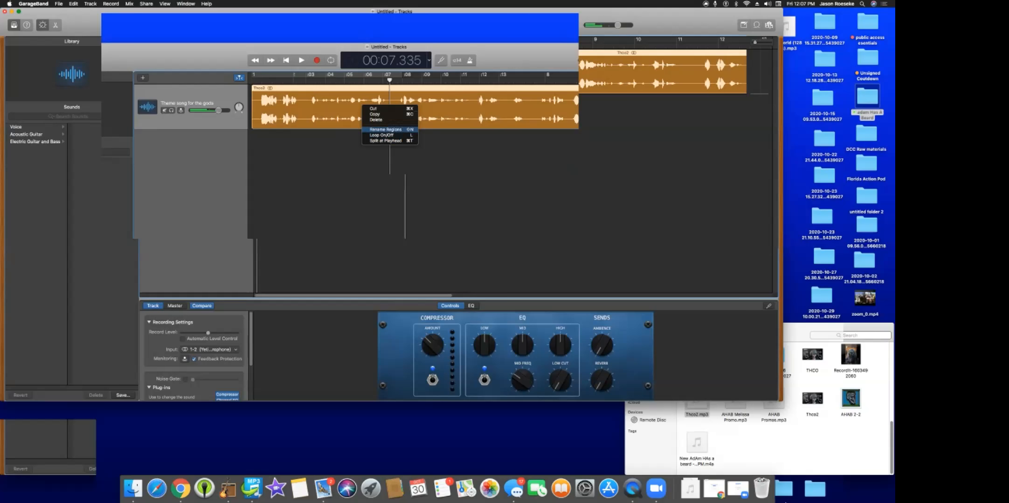
pyautogui.click(376, 120)
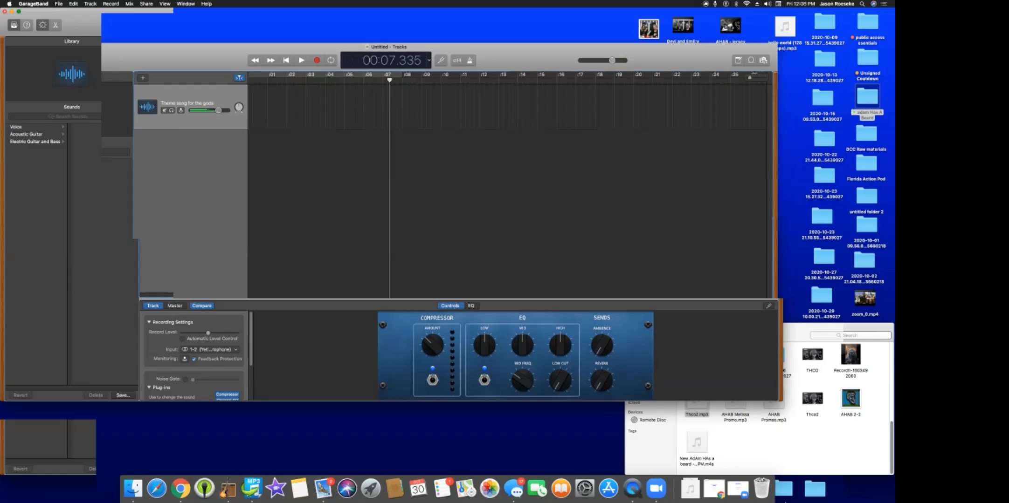
# Import the "Screening with your Mouth Shut" audio file at the start of the track and return the playhead to the beginning.
pyautogui.click(765, 448)
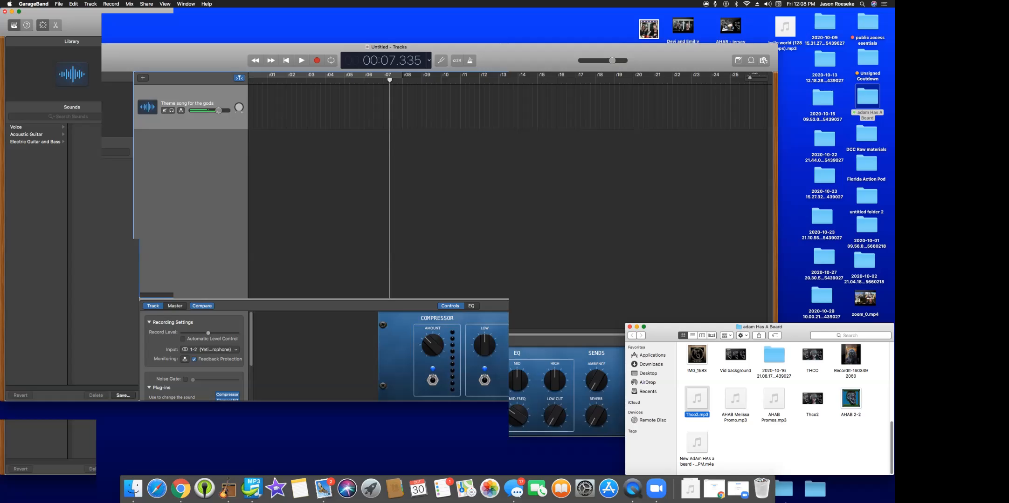
pyautogui.scroll(5, 765, 410)
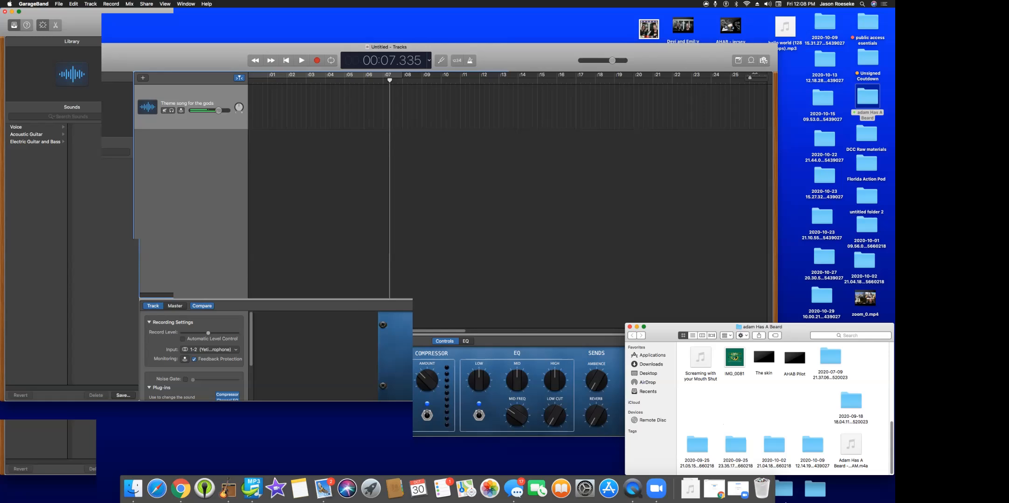
pyautogui.moveTo(700, 357); pyautogui.dragTo(239, 123)
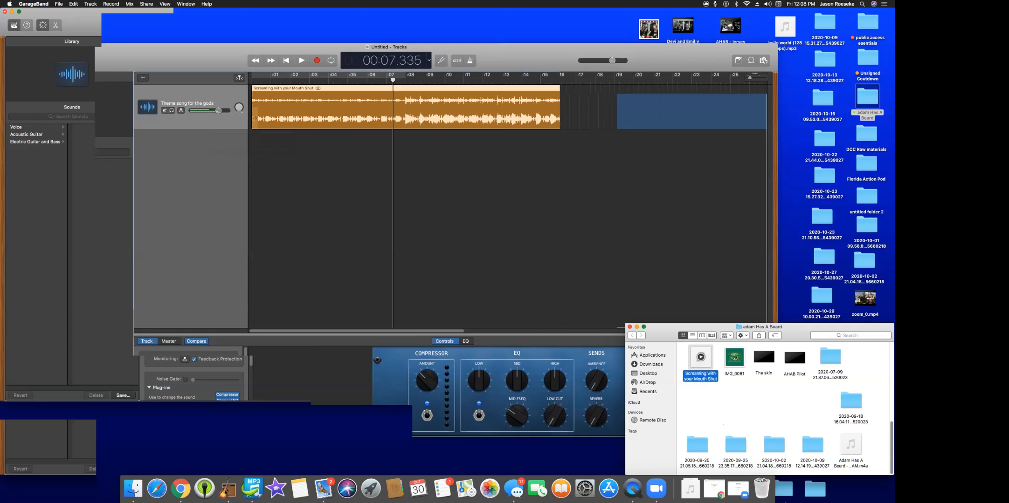
pyautogui.press('Return')
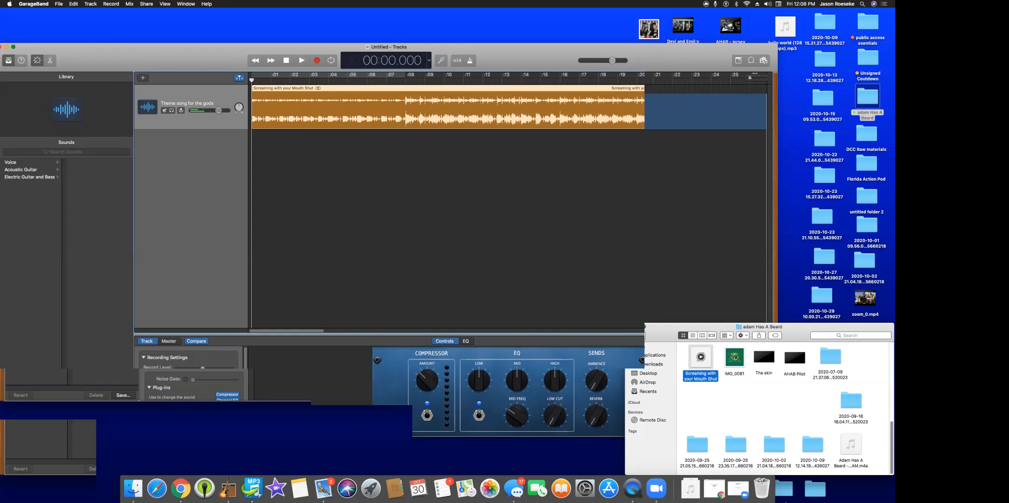
# Set a cycle area over the song from its end back to the start of the timeline.
pyautogui.hscroll(20, 507, 205)
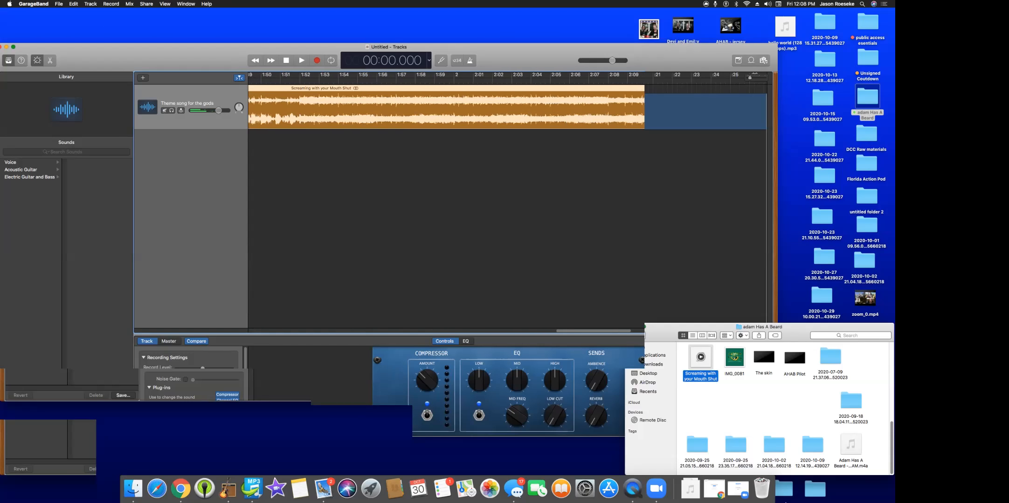
pyautogui.hscroll(8, 507, 205)
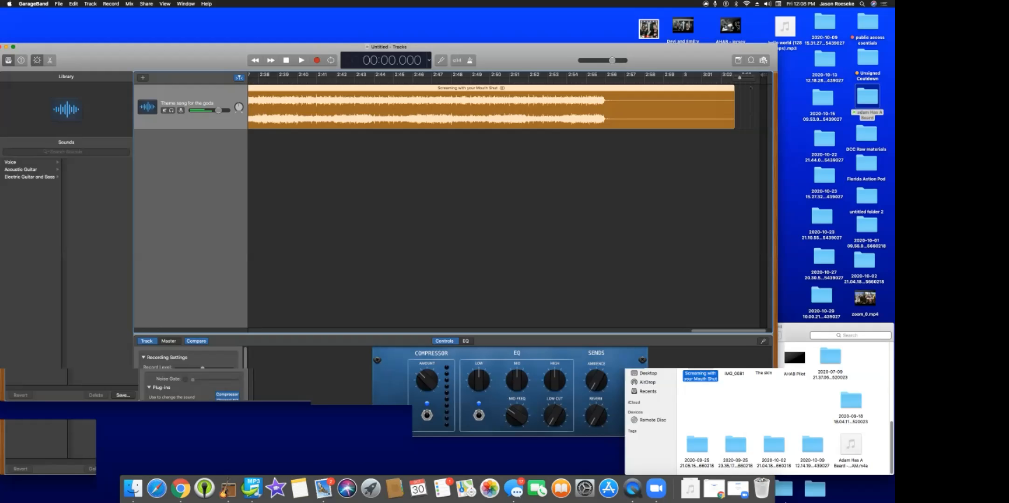
pyautogui.moveTo(727, 75); pyautogui.dragTo(131, 75)
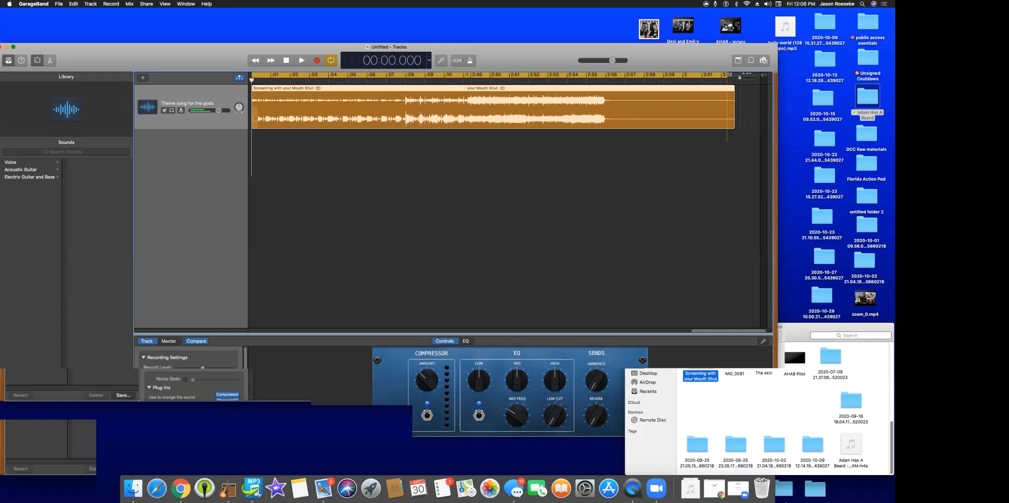
# Play the song and show the track's EQ with its frequency Analyzer turned on.
pyautogui.press('space')
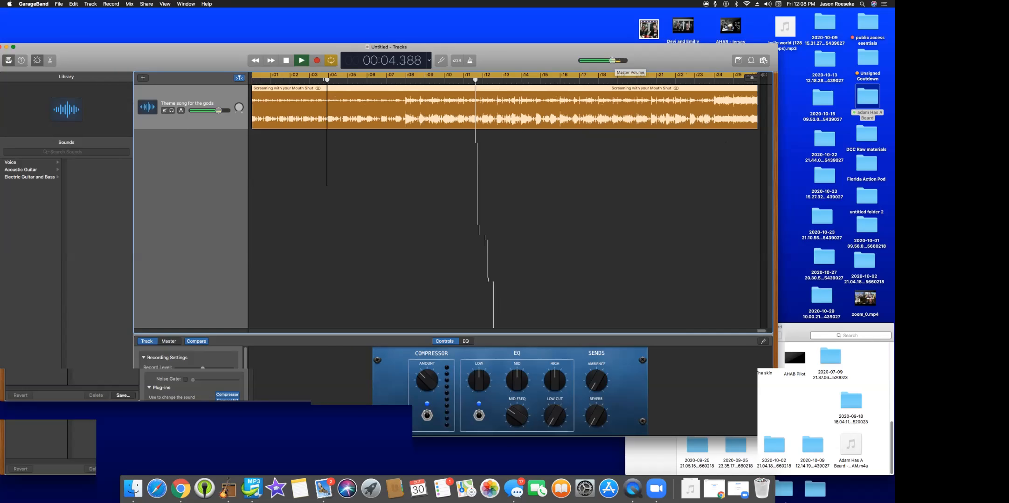
pyautogui.click(465, 341)
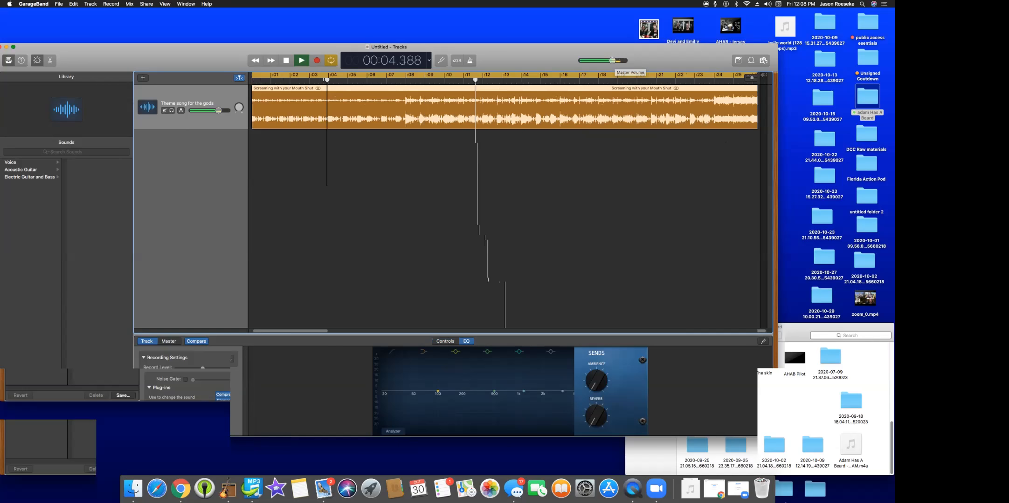
pyautogui.click(393, 432)
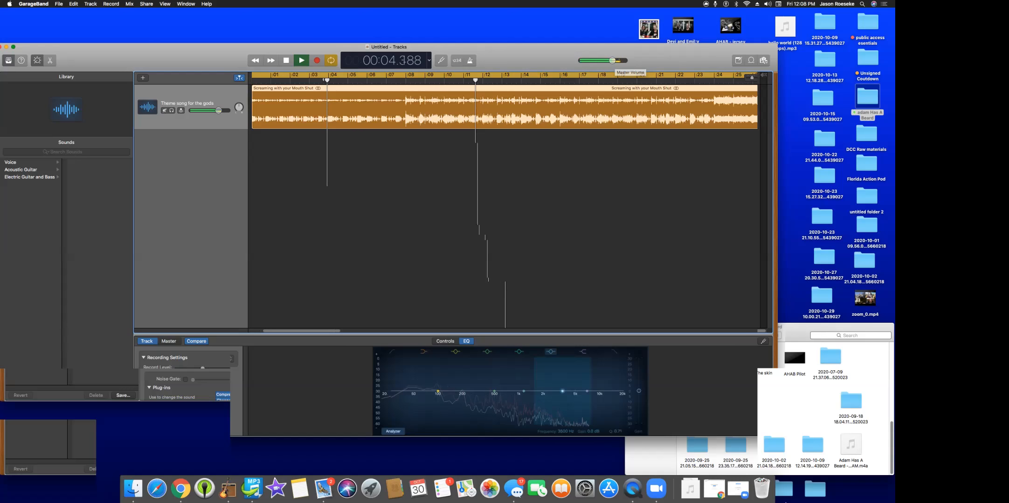
# Boost the song's high frequencies by raising and shifting the upper EQ bands during playback.
pyautogui.moveTo(562, 391); pyautogui.dragTo(557, 388)
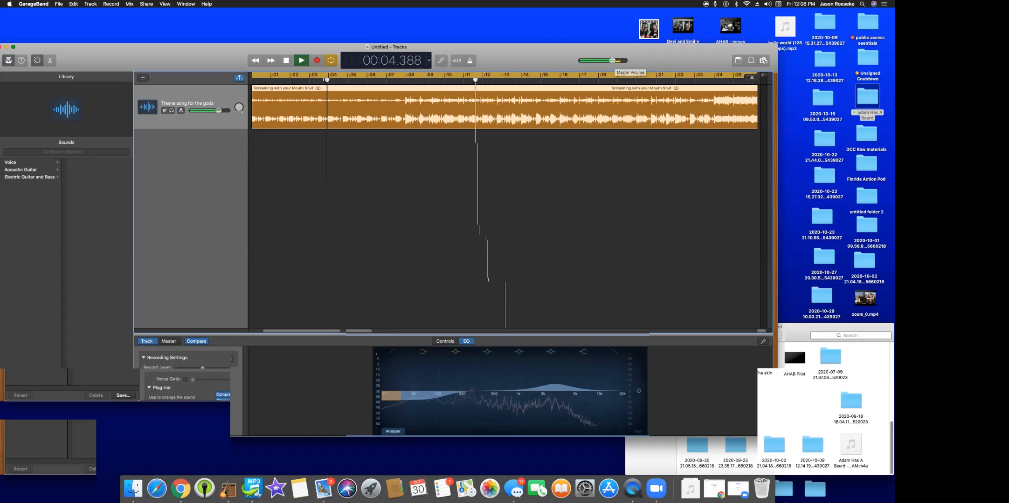
pyautogui.moveTo(587, 391); pyautogui.dragTo(548, 380)
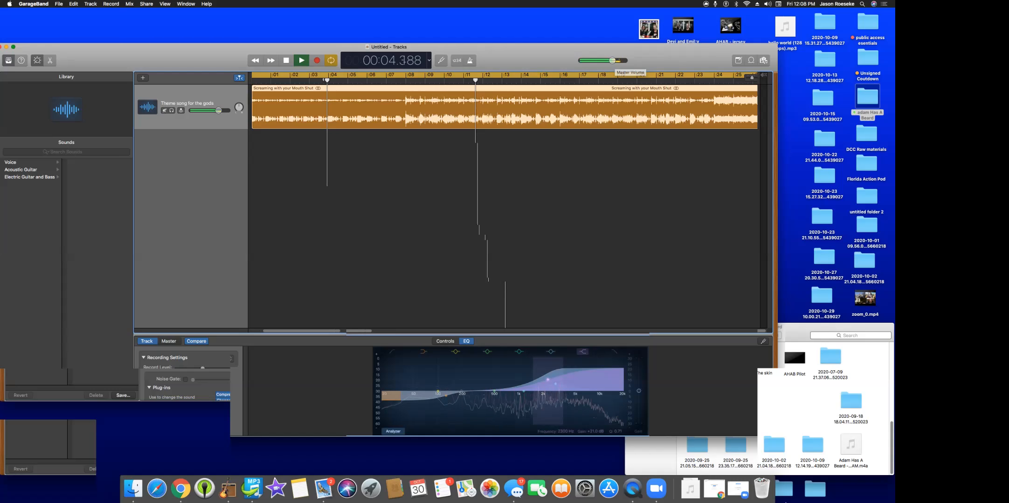
pyautogui.moveTo(548, 380); pyautogui.dragTo(571, 381)
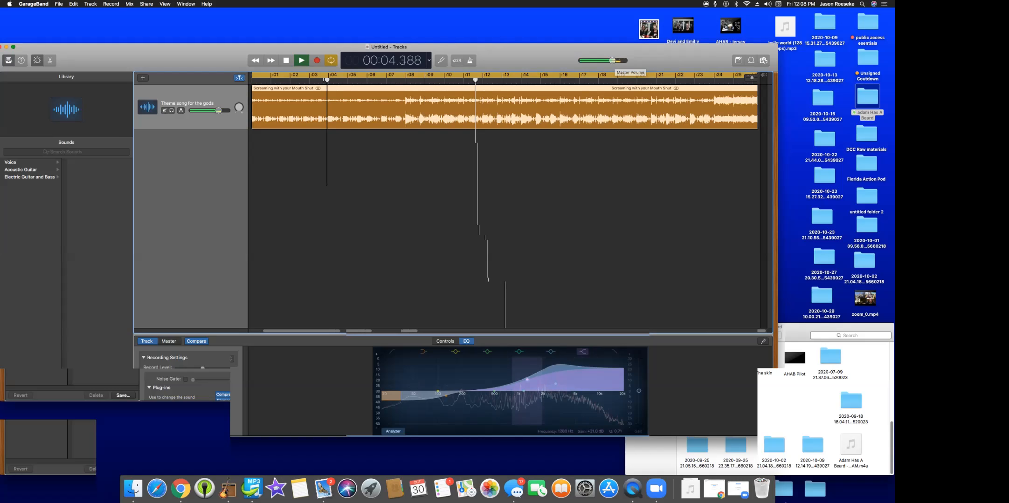
pyautogui.moveTo(526, 380); pyautogui.dragTo(577, 381)
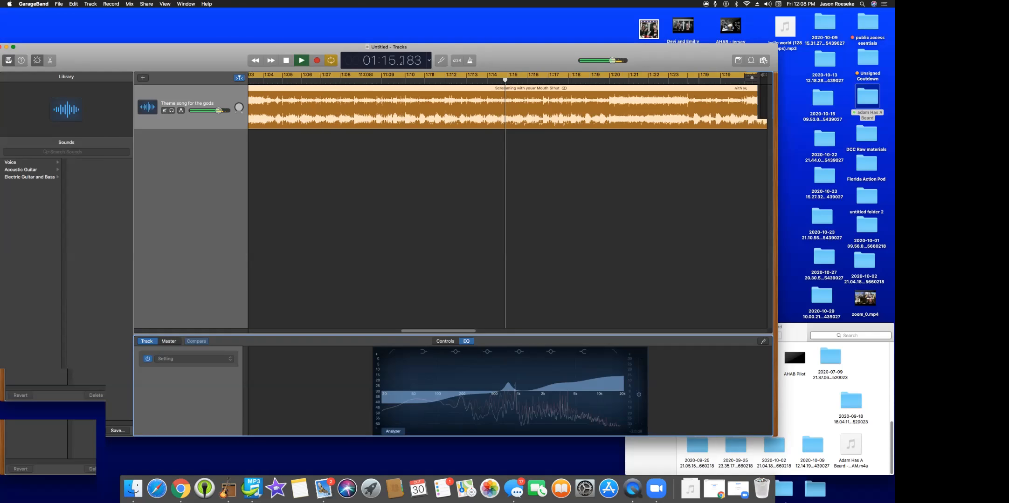
# Try different pan positions on the "Theme song for the gods" track and return the pan to centre.
pyautogui.moveTo(238, 107); pyautogui.dragTo(238, 105)
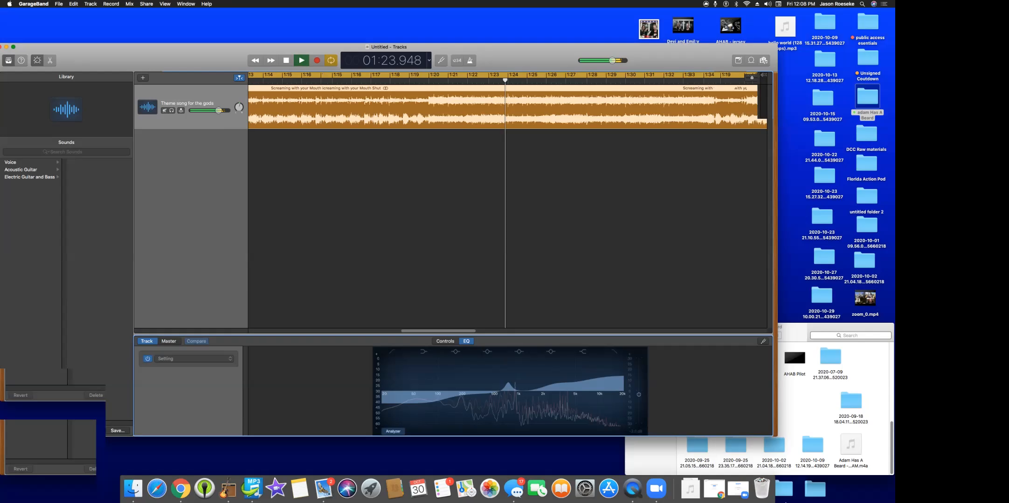
pyautogui.moveTo(238, 107); pyautogui.dragTo(238, 105)
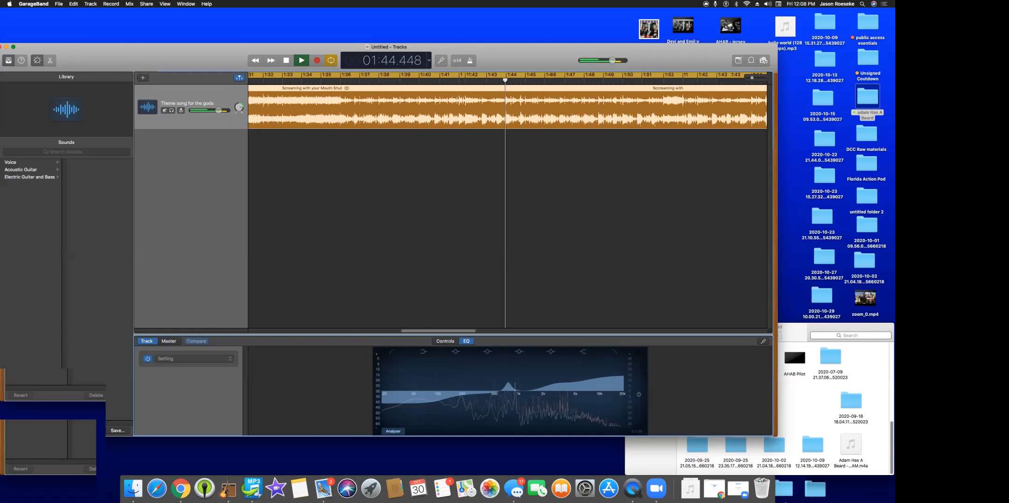
pyautogui.moveTo(239, 107); pyautogui.dragTo(239, 109)
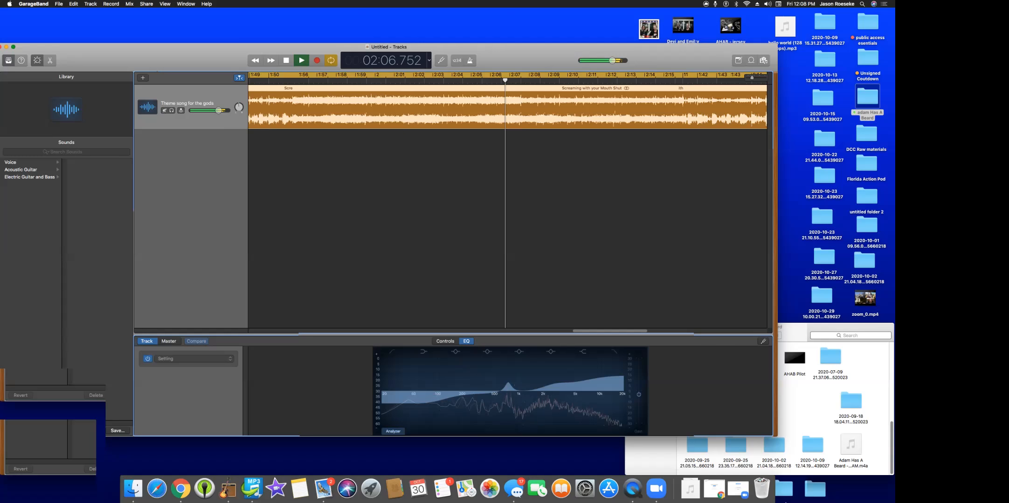
# Lower the EQ's overall gain in stages and readjust its low and high bands while the song plays.
pyautogui.moveTo(639, 395); pyautogui.dragTo(639, 398)
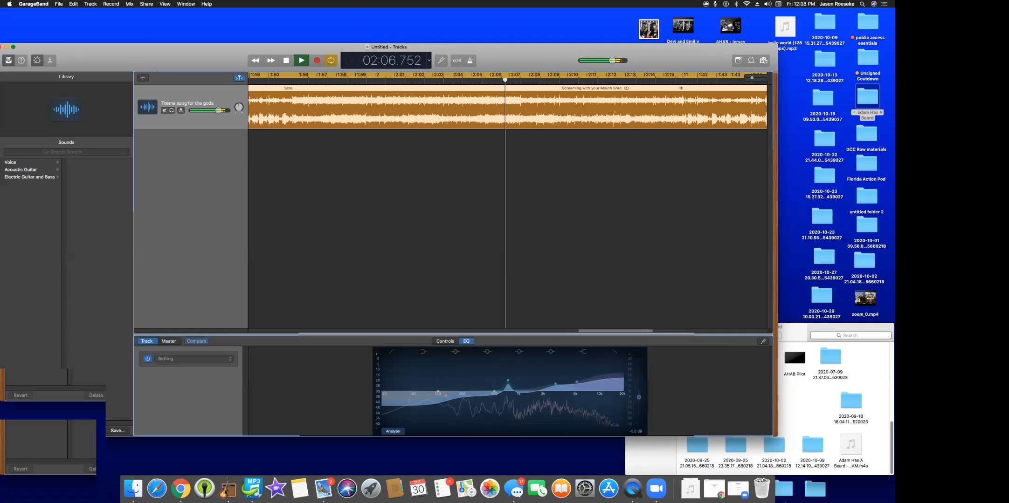
pyautogui.moveTo(446, 395); pyautogui.dragTo(475, 390)
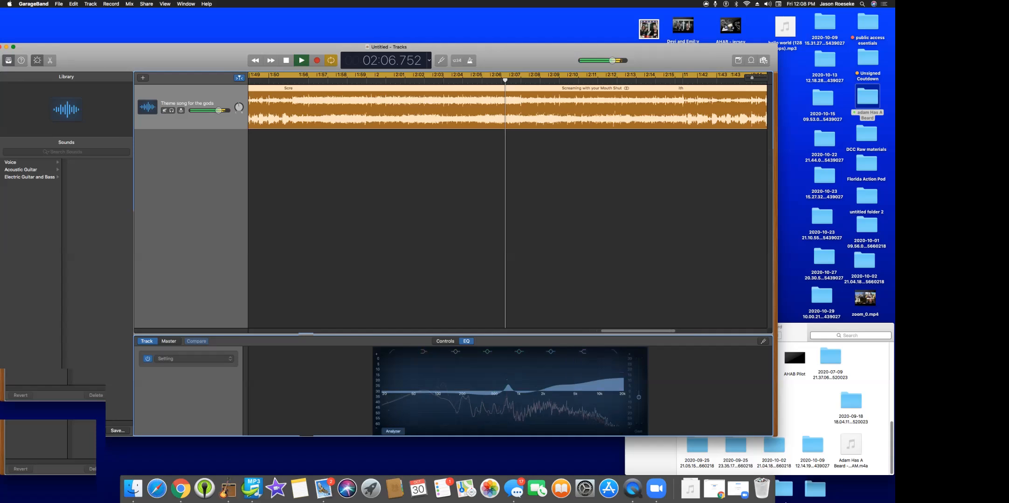
pyautogui.moveTo(638, 398); pyautogui.dragTo(639, 399)
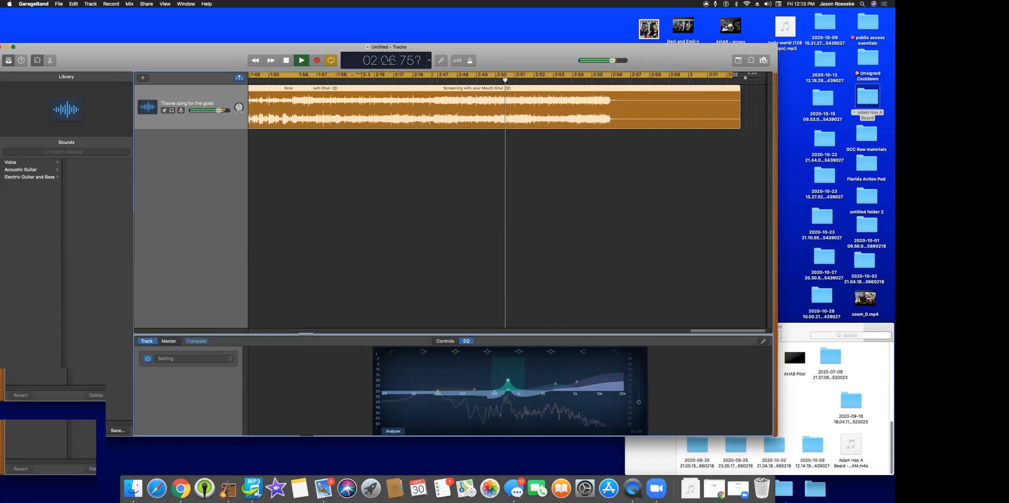
pyautogui.moveTo(555, 389); pyautogui.dragTo(555, 383)
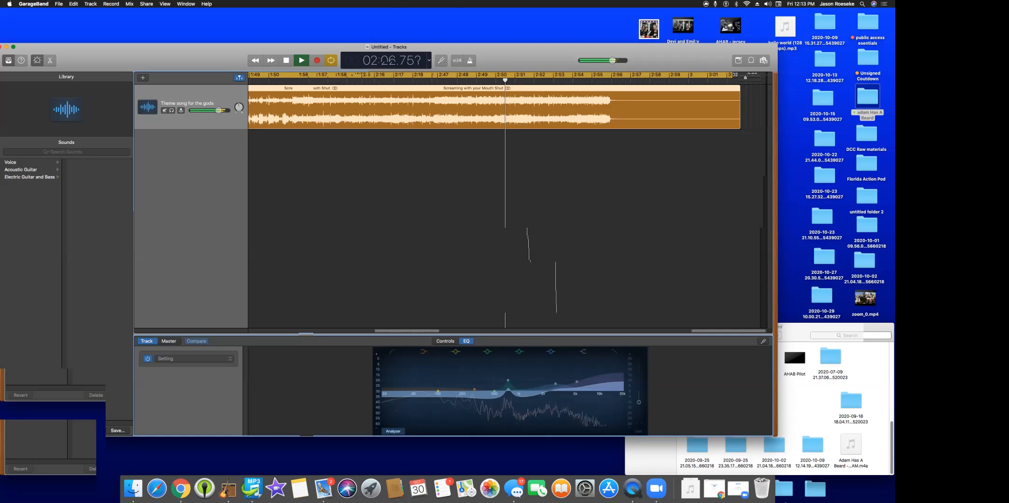
pyautogui.moveTo(576, 382); pyautogui.dragTo(566, 379)
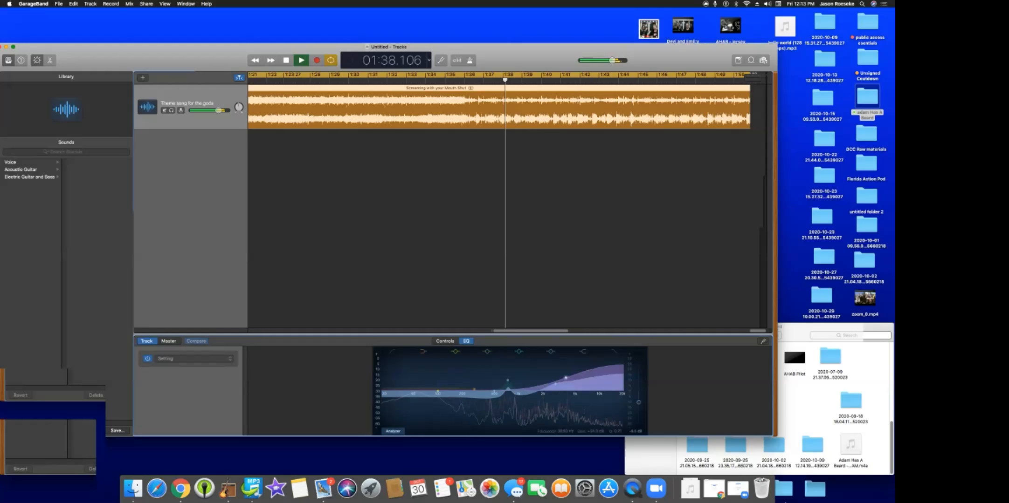
pyautogui.moveTo(638, 402); pyautogui.dragTo(639, 405)
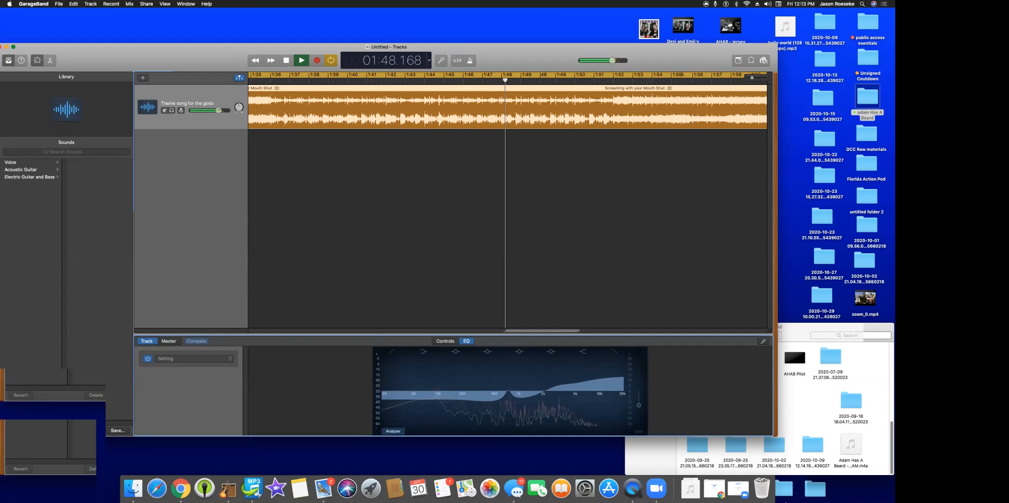
# Stop playback, return the playhead to the beginning and turn off the cycle area.
pyautogui.press('space')
pyautogui.press('Return')
pyautogui.click(331, 61)
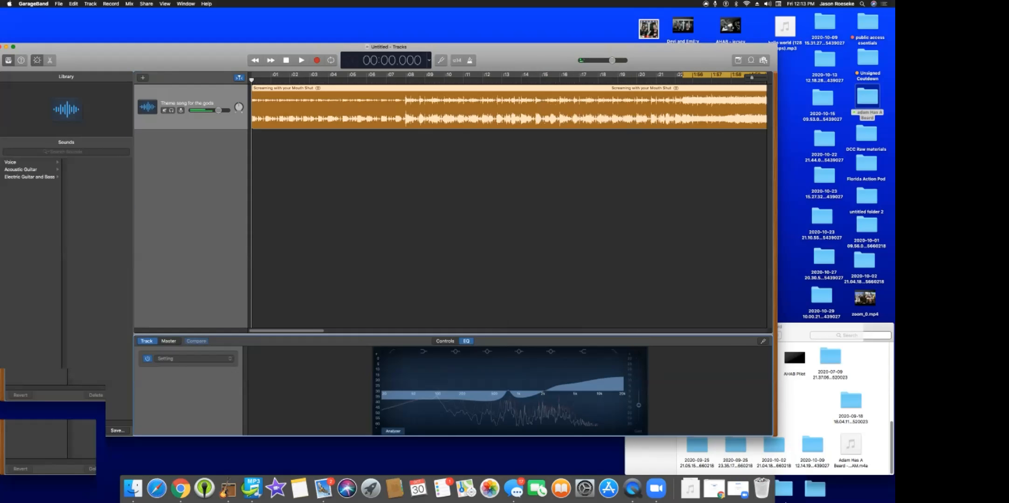
# Add a second audio track of the microphone type below the song track.
pyautogui.hscroll(20, 508, 200)
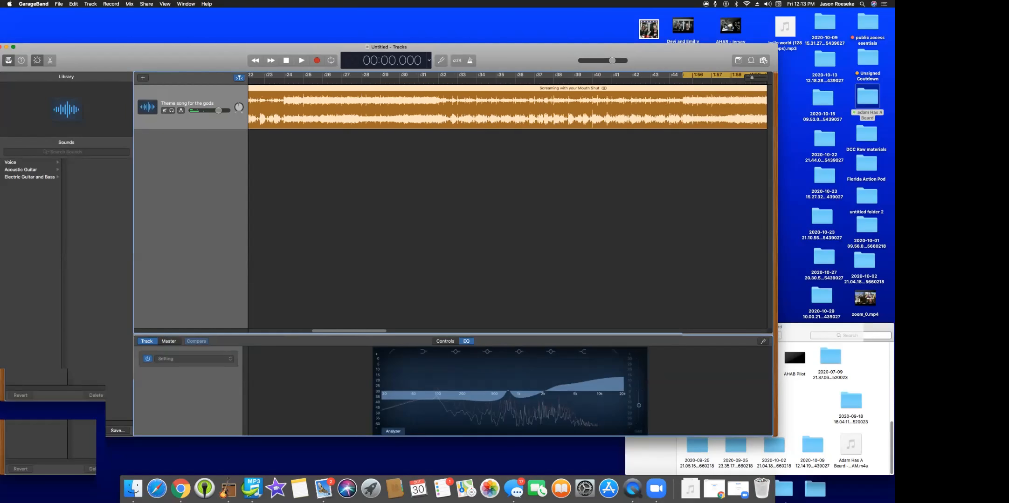
pyautogui.hscroll(20, 508, 201)
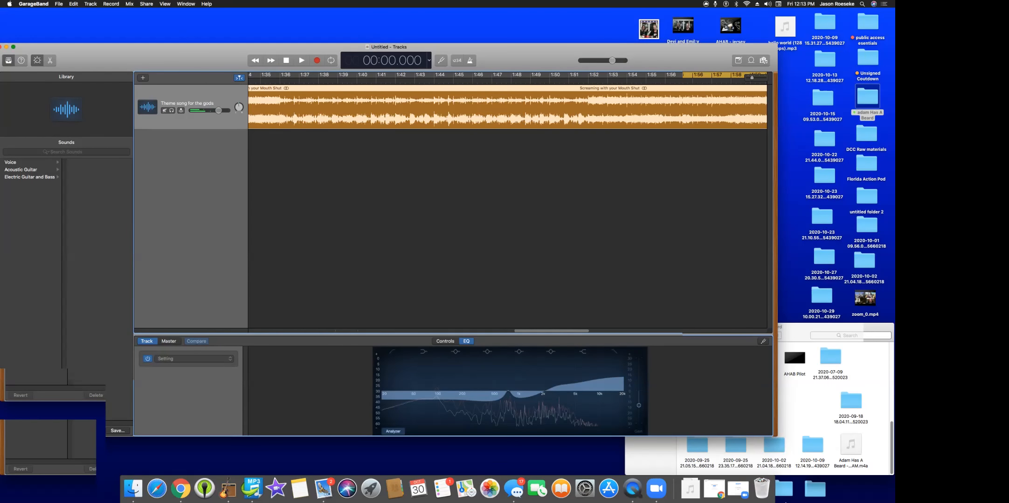
pyautogui.hscroll(10, 508, 201)
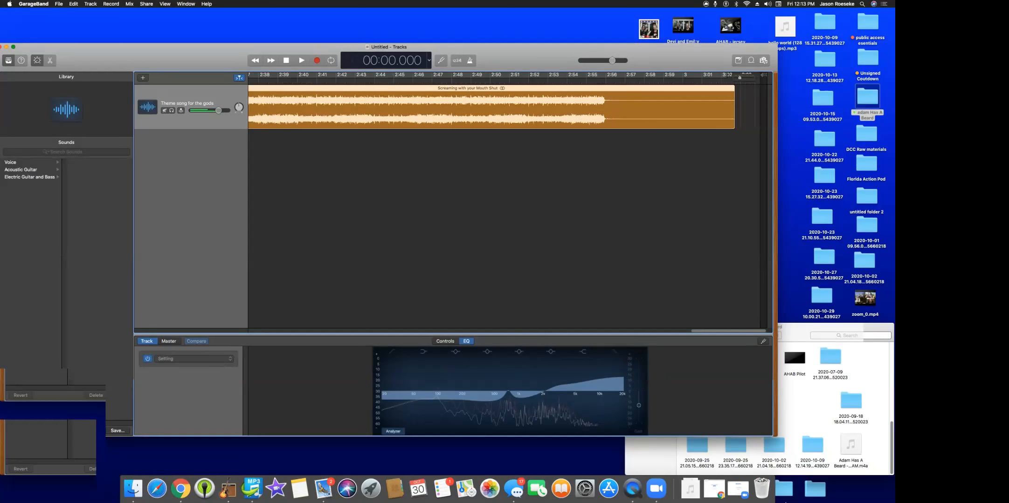
pyautogui.click(143, 77)
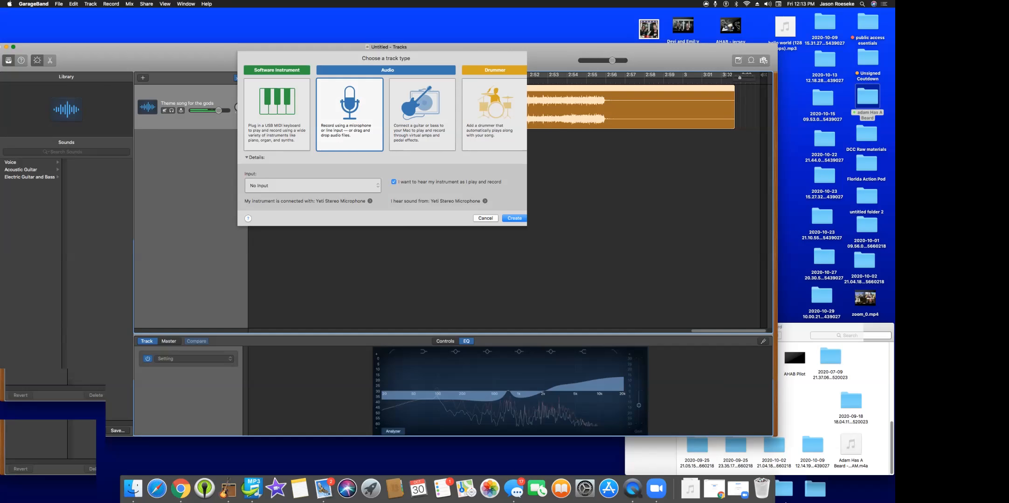
pyautogui.press('Return')
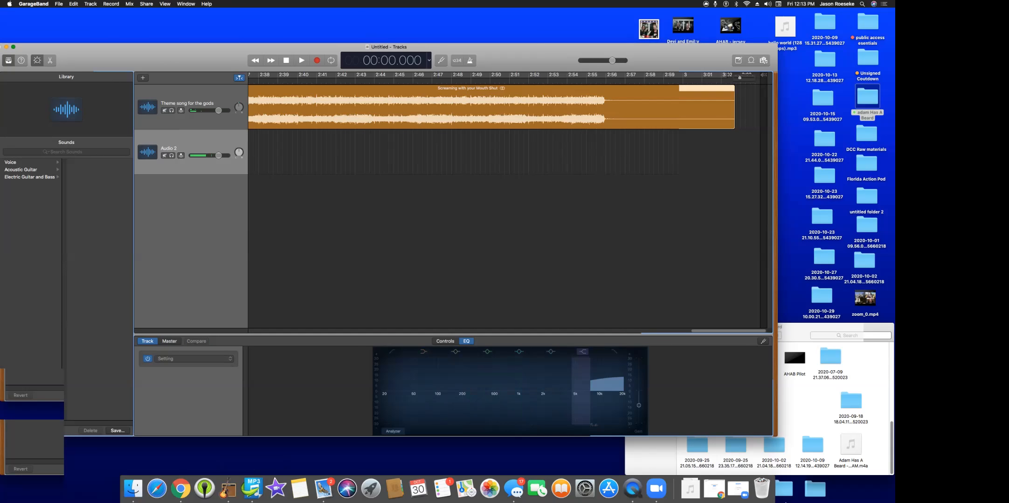
# Show the sound controls and plug-ins of the Audio 2 track and raise its compressor amount.
pyautogui.click(444, 342)
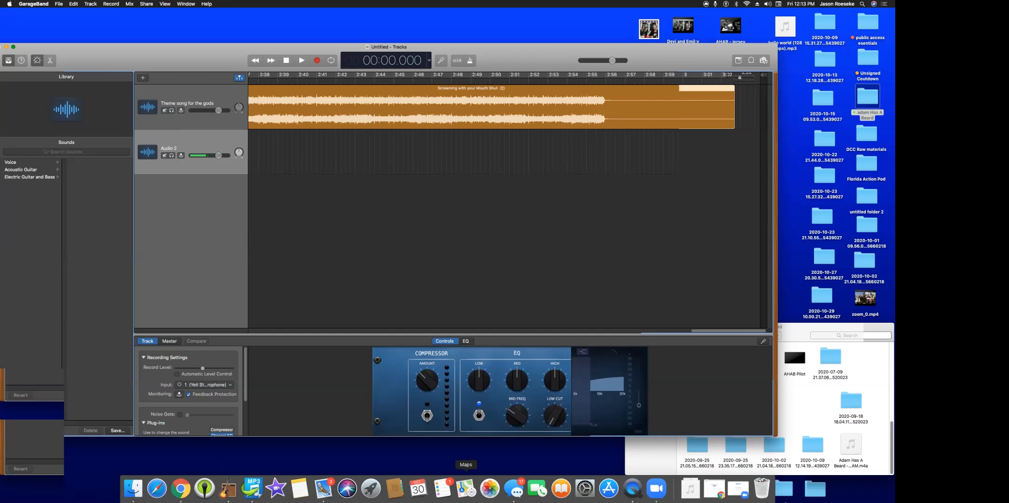
pyautogui.scroll(-3, 189, 392)
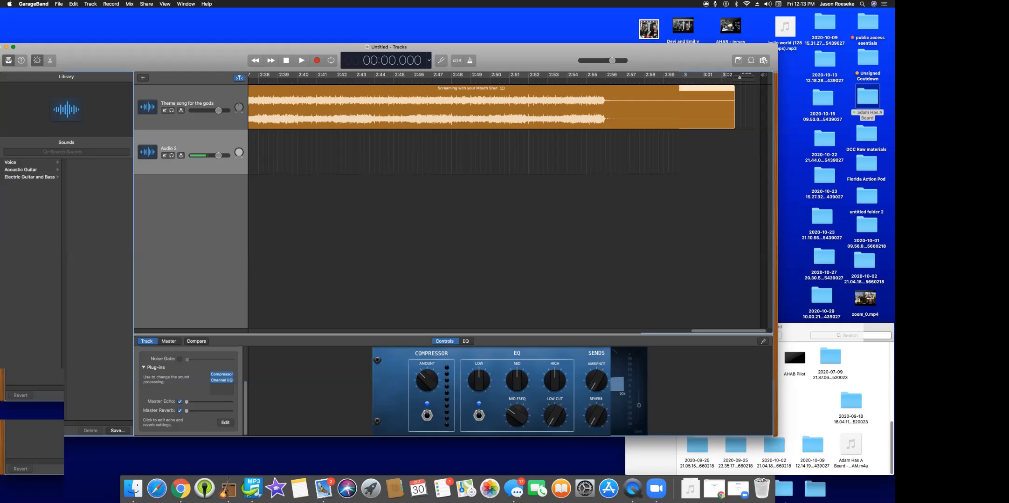
pyautogui.moveTo(427, 380); pyautogui.dragTo(427, 371)
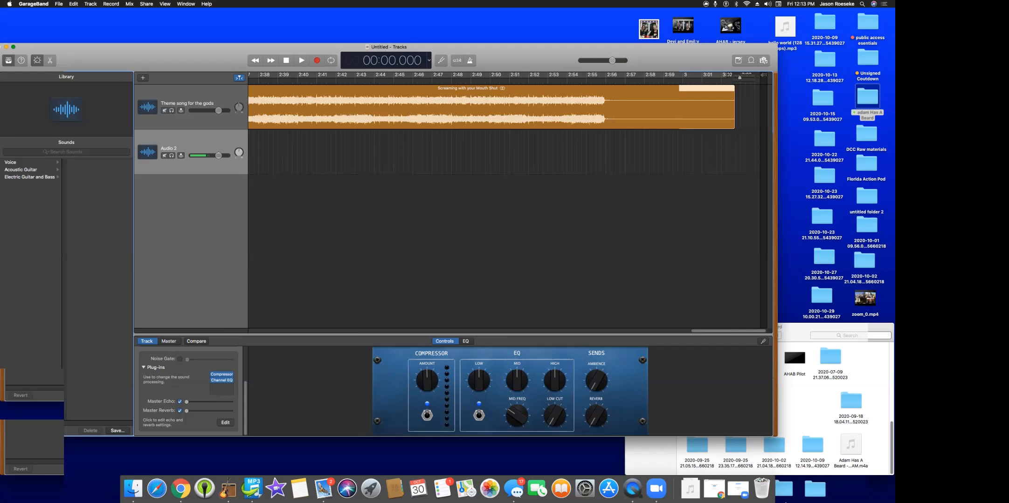
# Apply the Voice-Over EQ preset from the 05 Voice category to the Audio 2 track's EQ.
pyautogui.click(466, 341)
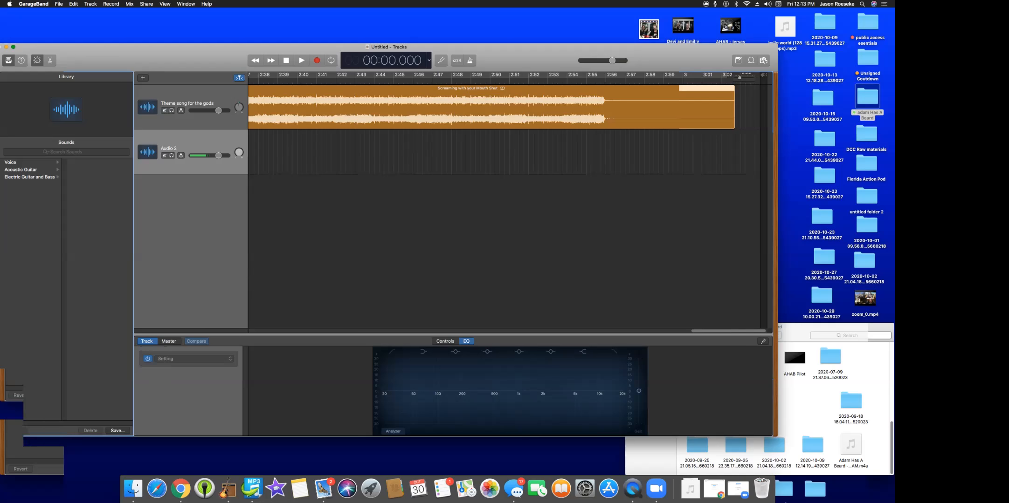
pyautogui.click(194, 359)
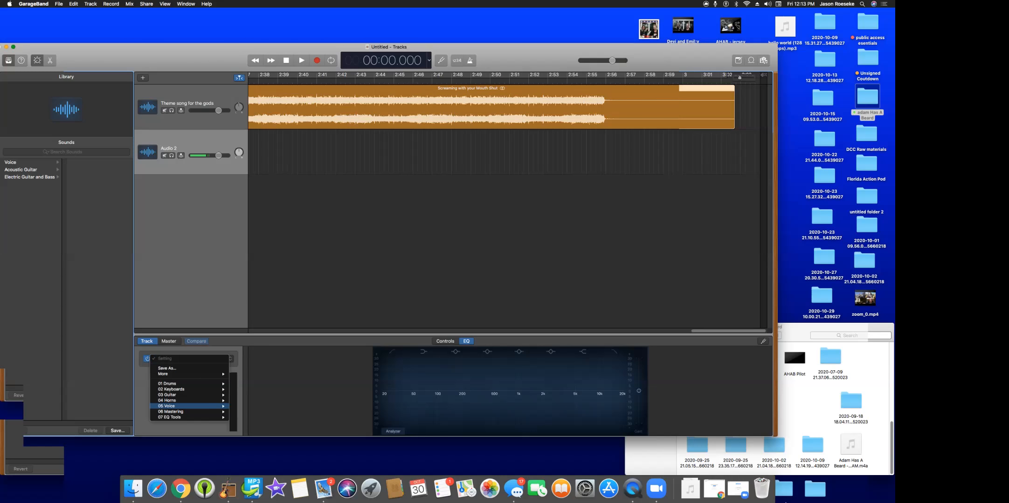
pyautogui.moveTo(189, 401)
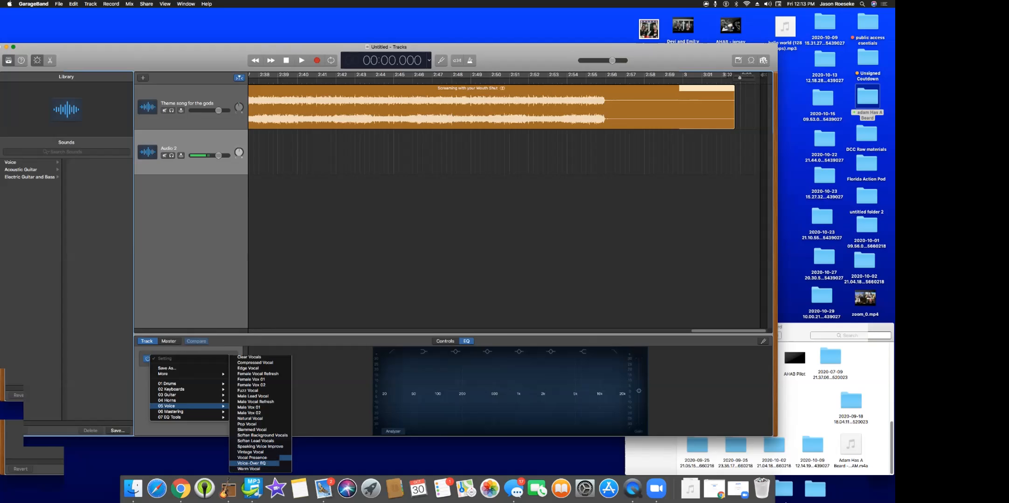
pyautogui.click(254, 464)
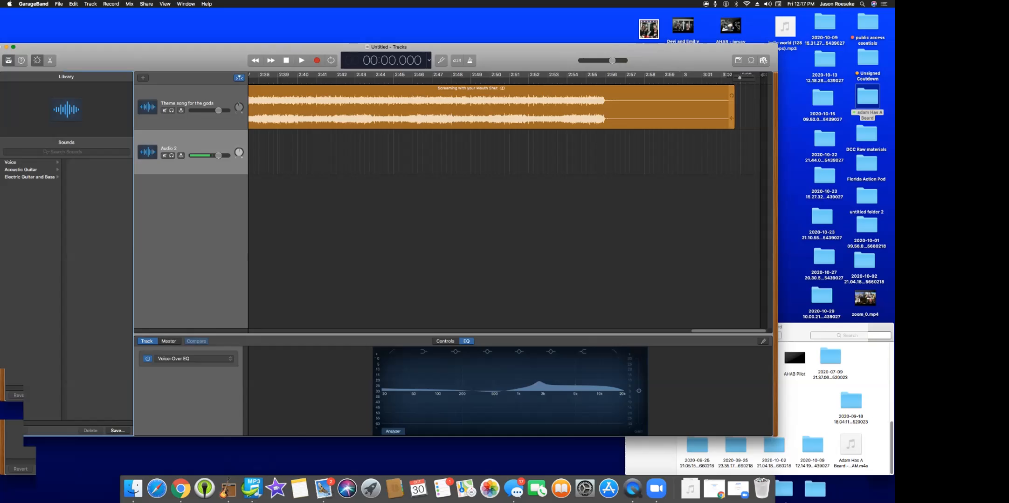
# Position the playhead at about 2:55, where the song's audible part ends, by briefly playing the ending.
pyautogui.click(586, 79)
pyautogui.press('space')
pyautogui.press('space')
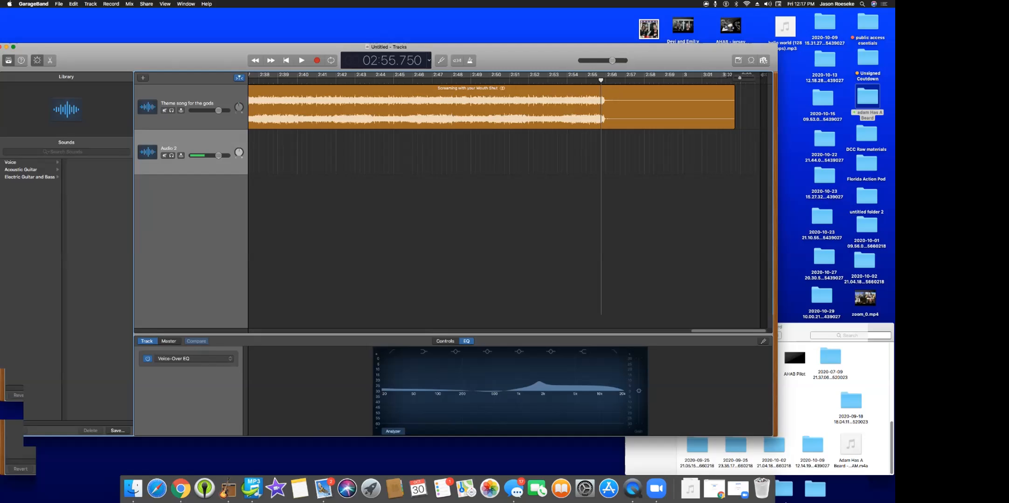
# Import audio_only.m4a from the desktop's 2020-10-15 Zoom recording folder onto the Audio 2 track, starting near the song's end.
pyautogui.doubleClick(822, 98)
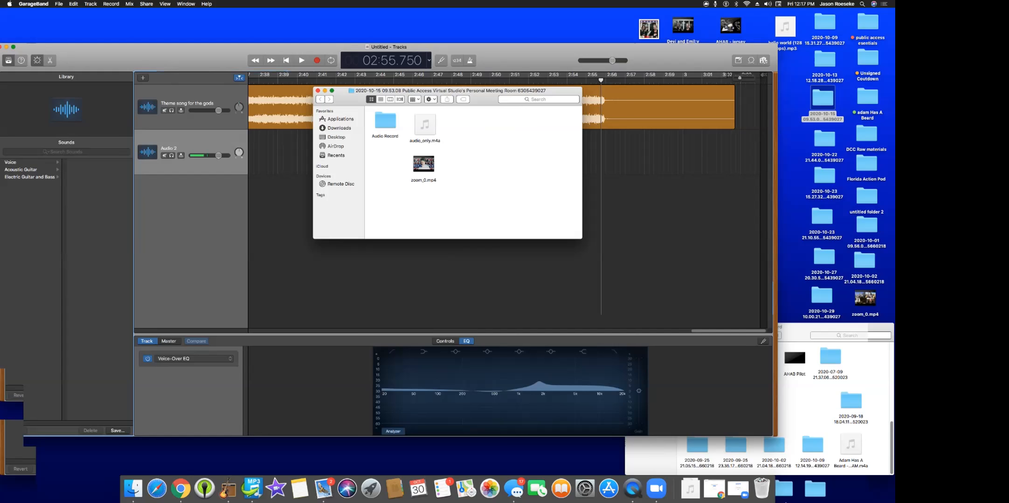
pyautogui.moveTo(447, 91); pyautogui.dragTo(422, 243)
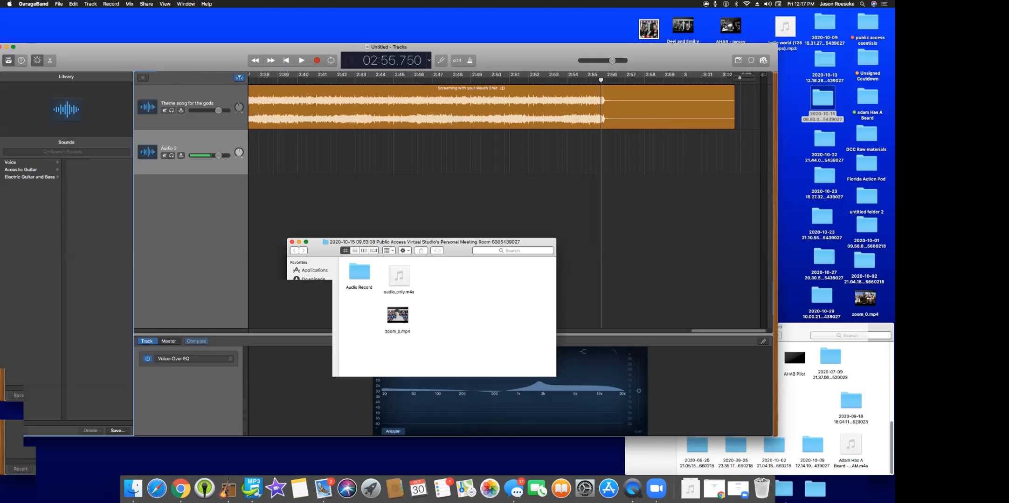
pyautogui.moveTo(399, 276)
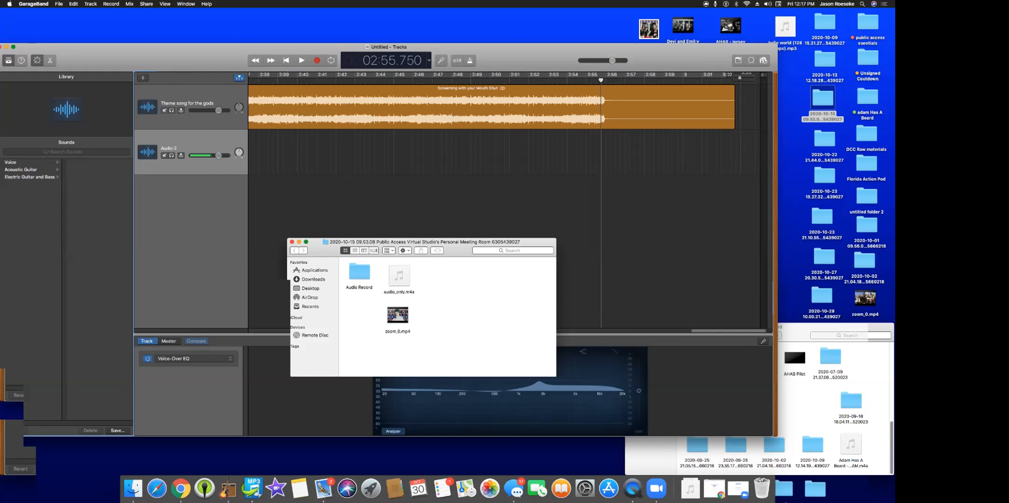
pyautogui.moveTo(397, 315)
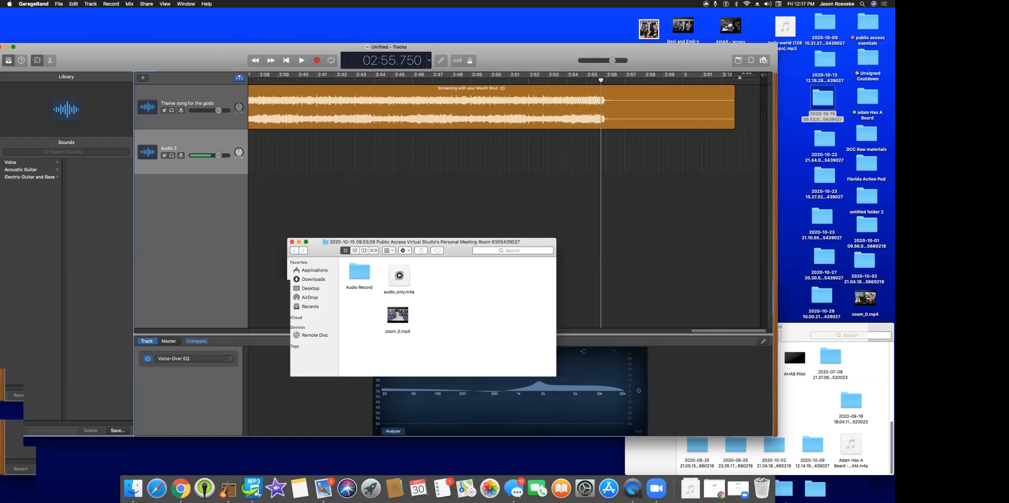
pyautogui.moveTo(399, 275); pyautogui.dragTo(585, 156)
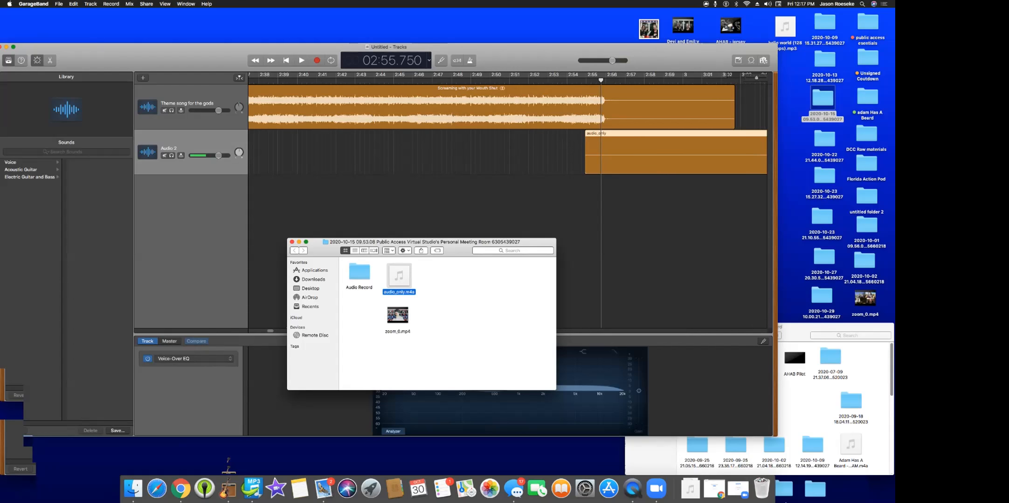
# Close the two open Finder windows, including the Zoom recording's folder, to clear the view of the project.
pyautogui.click(607, 156)
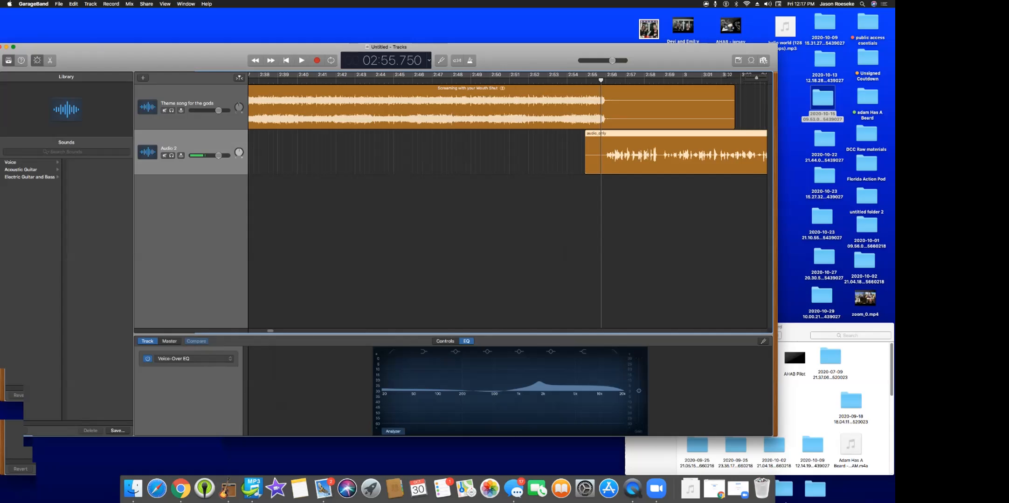
pyautogui.click(805, 406)
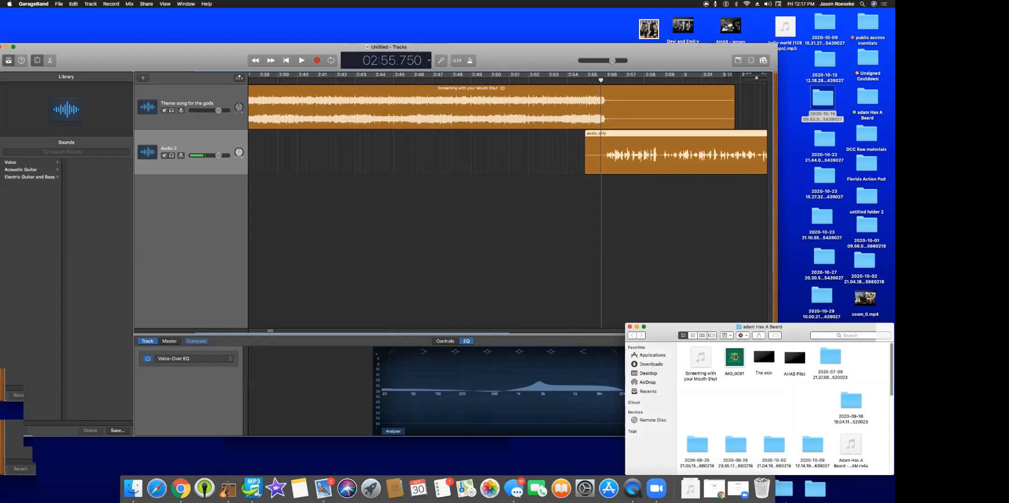
pyautogui.click(629, 326)
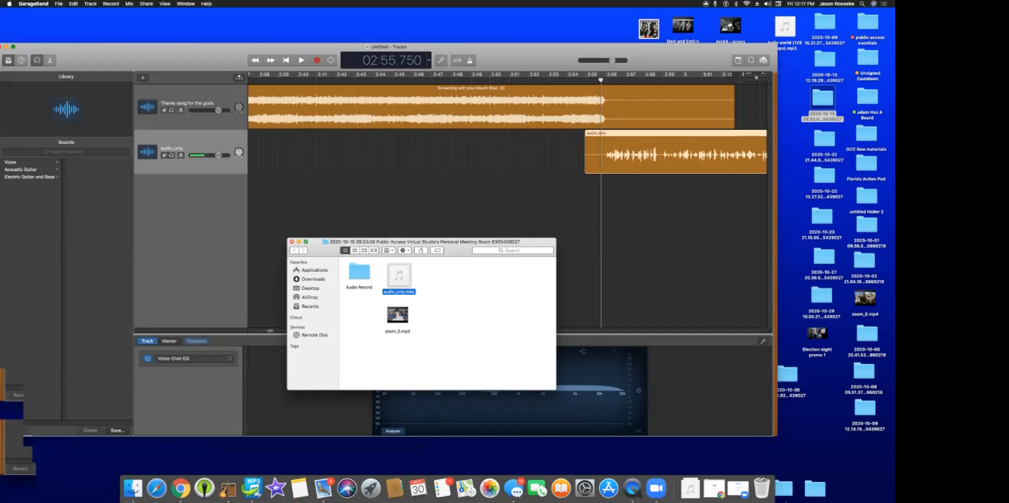
pyautogui.click(292, 242)
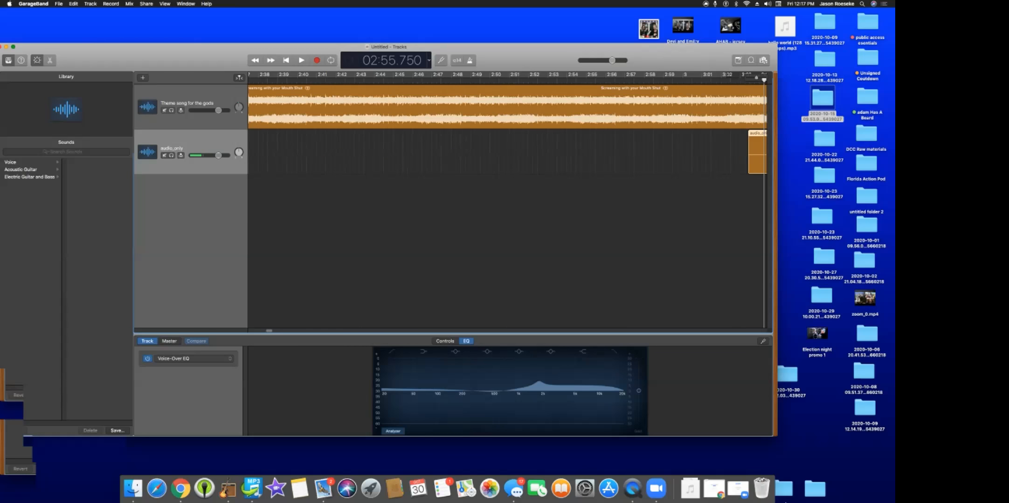
# Play the project from about 2:41 to hear the theme song lead into the Zoom recording, and return to the project's start.
pyautogui.click(486, 80)
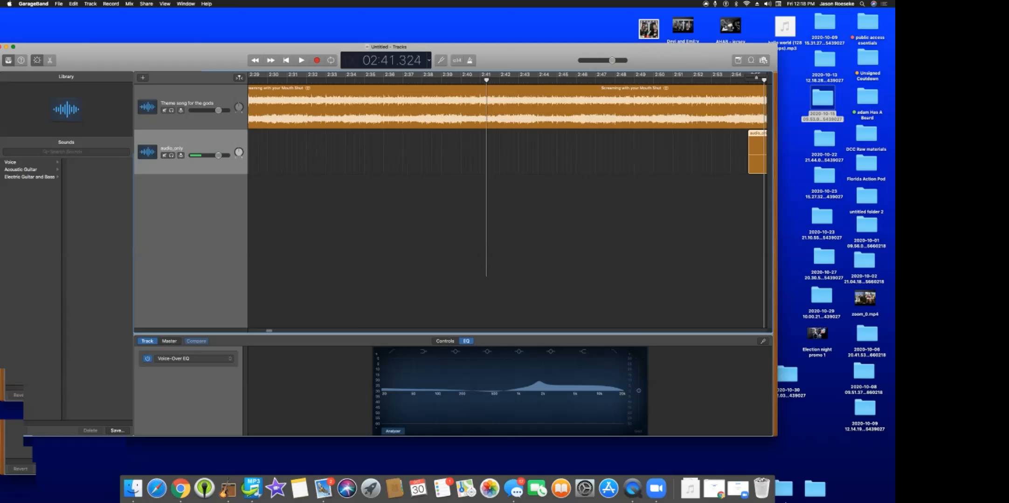
pyautogui.press('space')
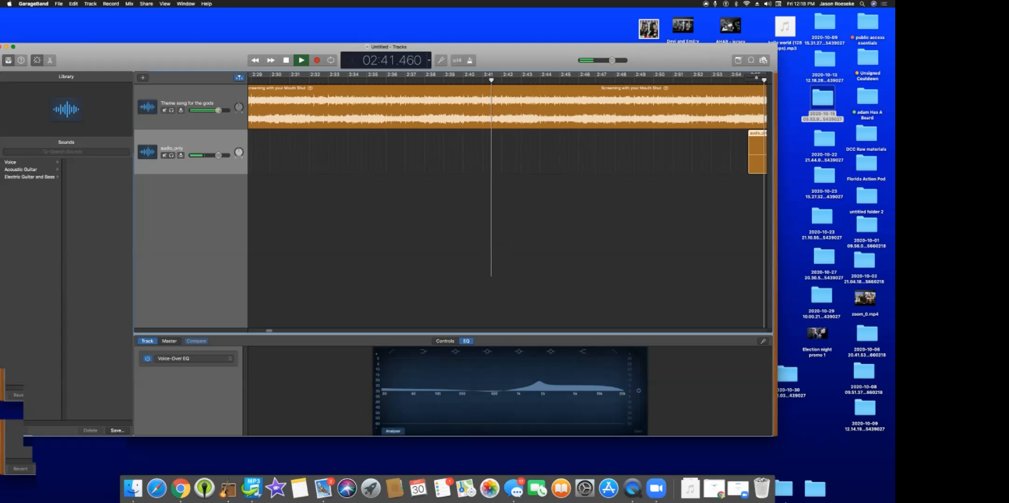
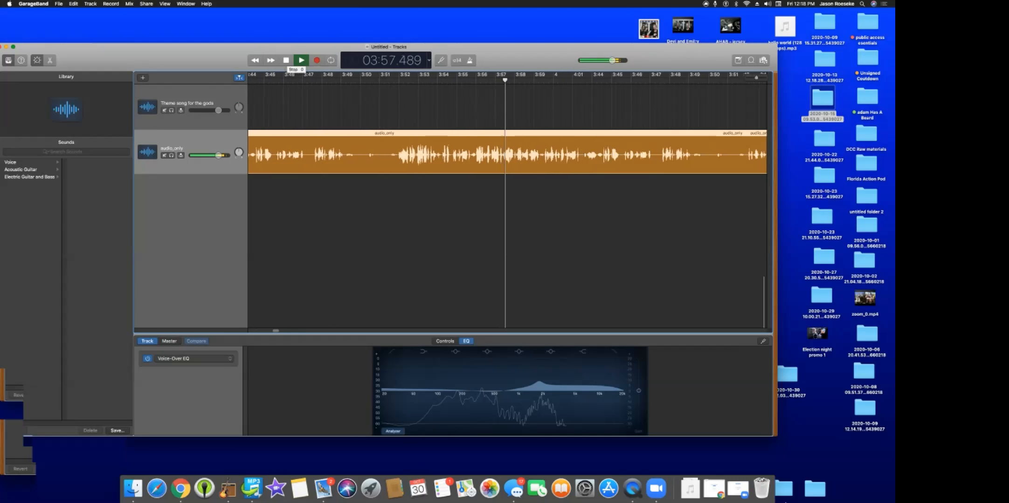
pyautogui.doubleClick(286, 61)
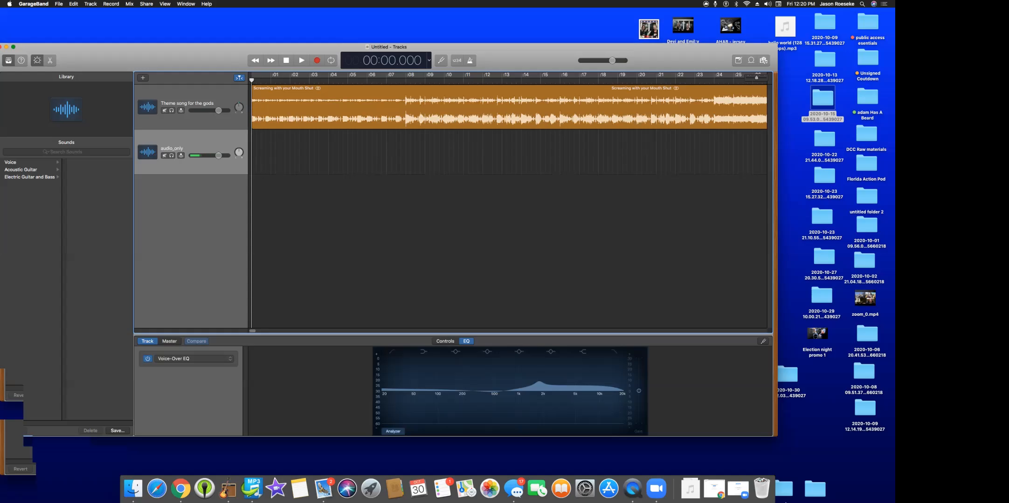
# Listen to a passage of the Zoom recording from around the 21-minute mark to check how the voices sound.
pyautogui.moveTo(252, 331); pyautogui.dragTo(394, 330)
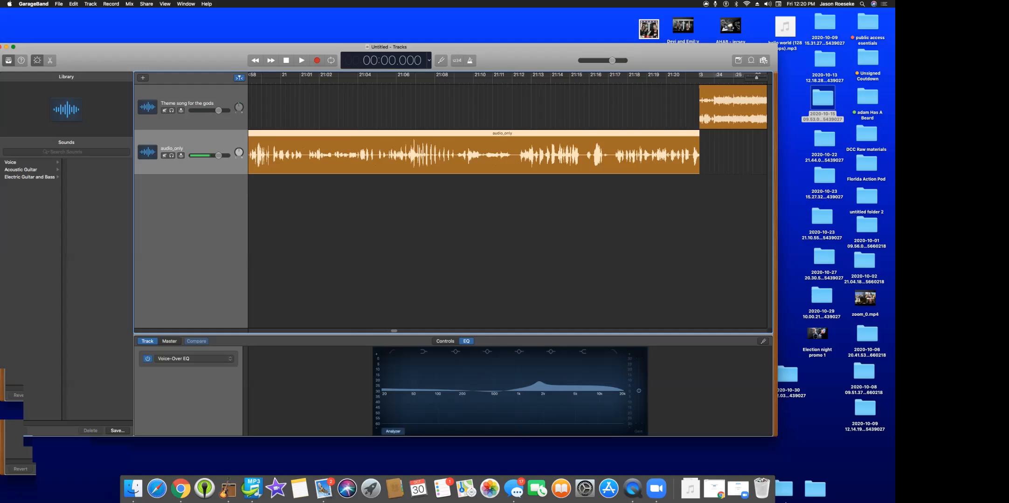
pyautogui.click(351, 79)
pyautogui.press('space')
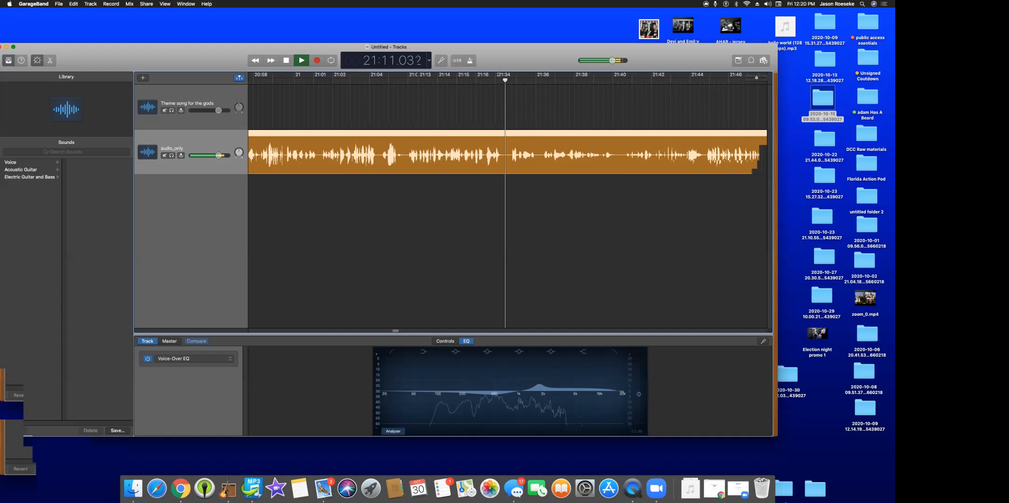
pyautogui.press('space')
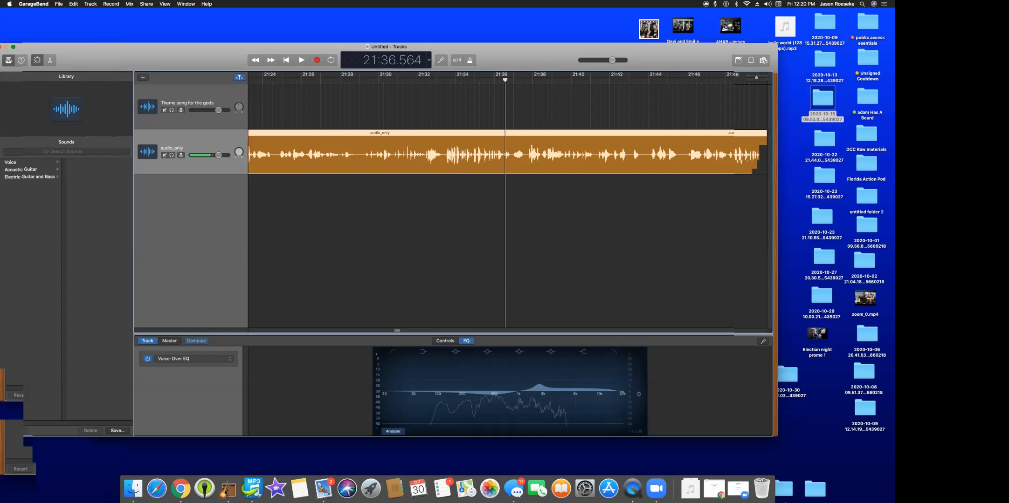
# Rename the audio_only track as "Conversation with other humans".
pyautogui.doubleClick(172, 148)
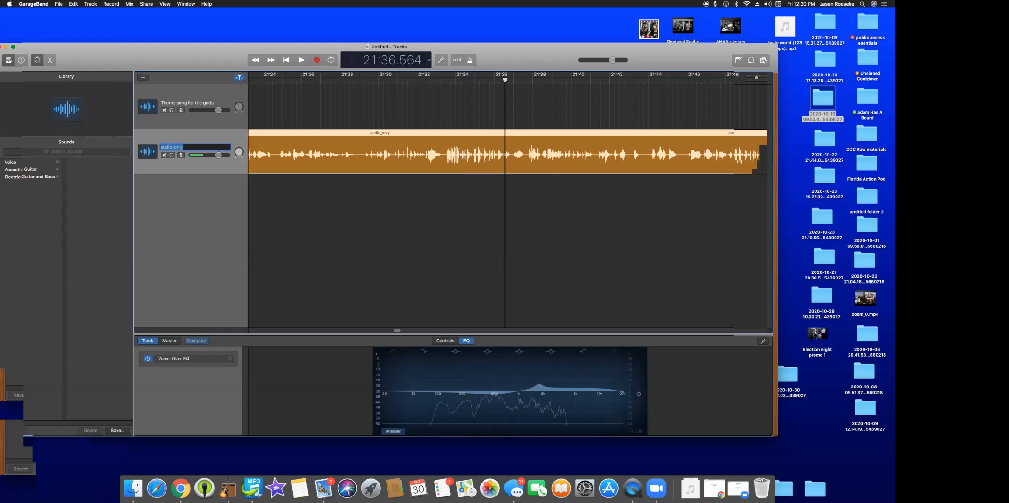
pyautogui.press('BackSpace')
pyautogui.write('Conversation with other hu')
pyautogui.write('mans')
pyautogui.press('Return')
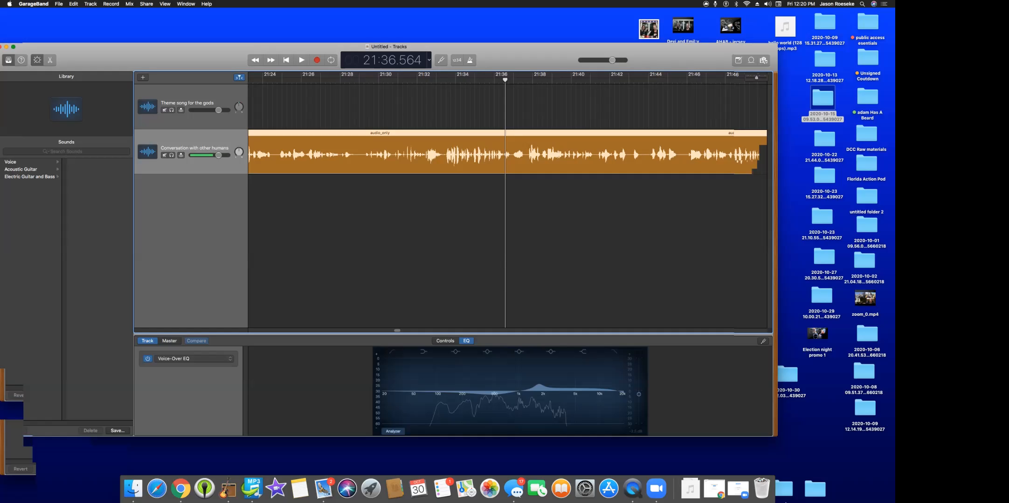
# Create a new track with duplicate settings from the "Theme song for the gods" track.
pyautogui.click(212, 96)
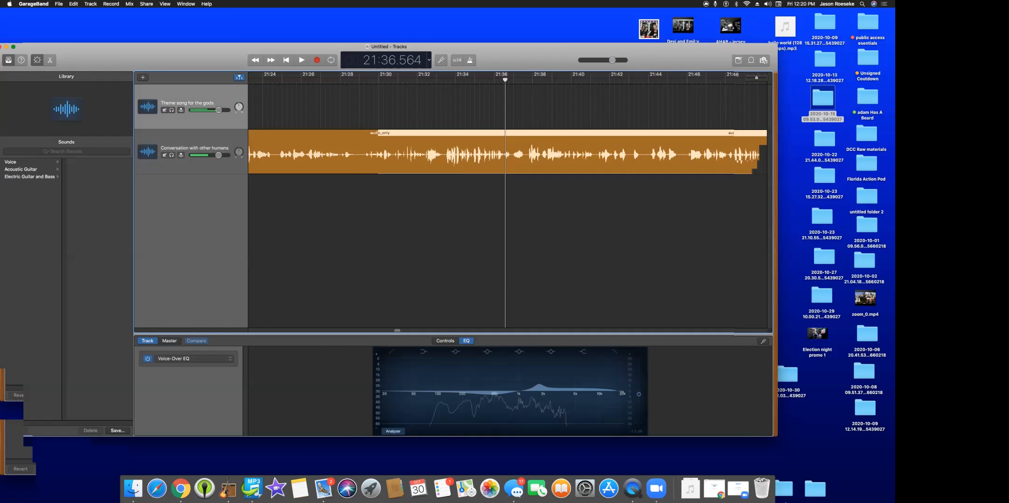
pyautogui.rightClick(211, 95)
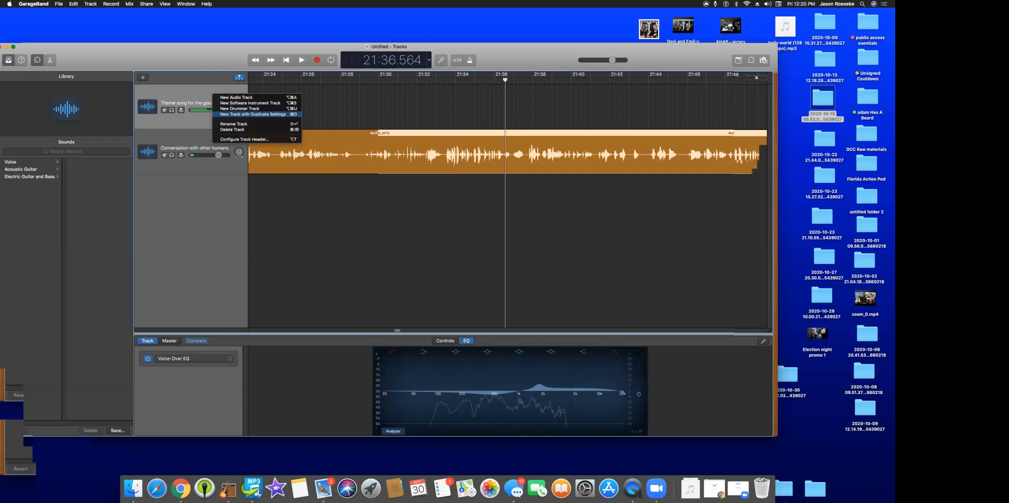
pyautogui.click(252, 114)
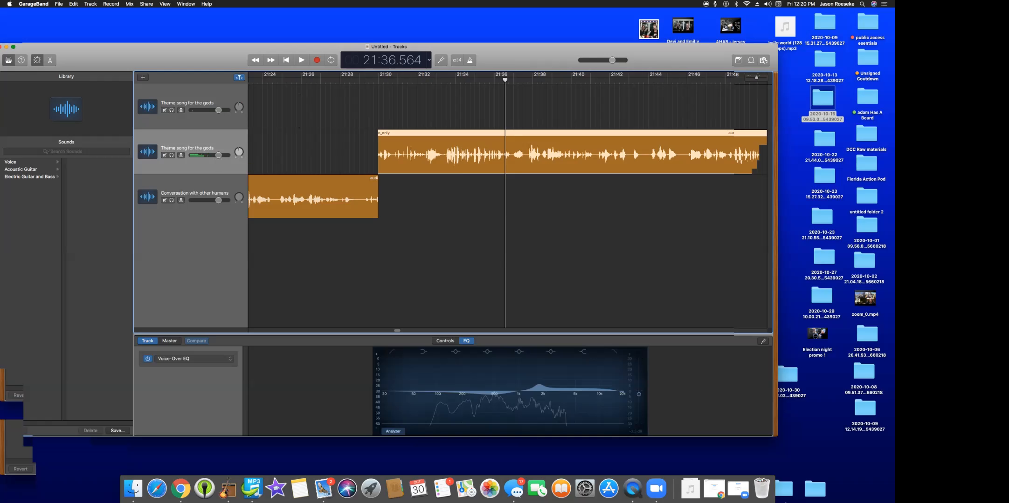
# Rename the duplicated theme song track as "Closing for the gods".
pyautogui.doubleClick(187, 148)
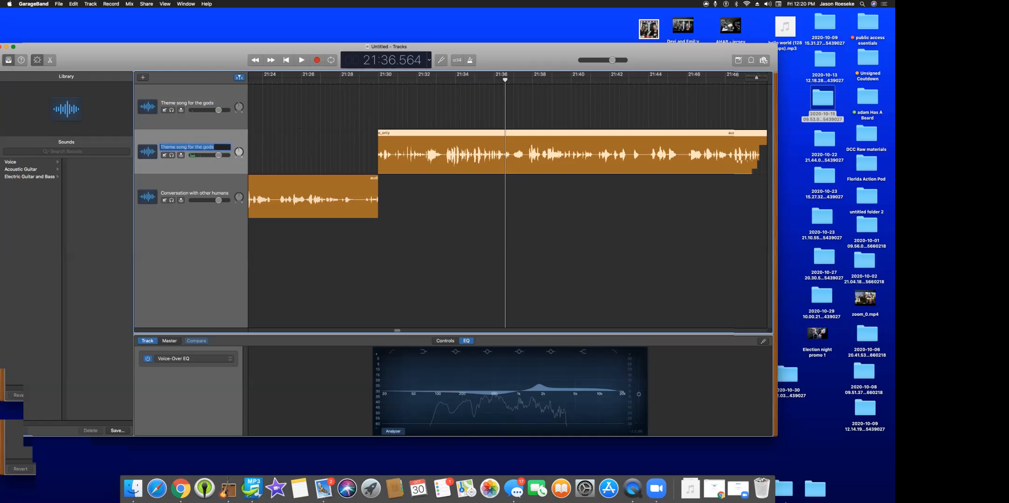
pyautogui.click(188, 148)
pyautogui.press('BackSpace')
pyautogui.press('BackSpace')
pyautogui.press('BackSpace')
pyautogui.press('BackSpace')
pyautogui.press('BackSpace')
pyautogui.press('BackSpace')
pyautogui.press('BackSpace')
pyautogui.press('BackSpace')
pyautogui.press('BackSpace')
pyautogui.press('BackSpace')
pyautogui.press('BackSpace')
pyautogui.write('Closing')
pyautogui.press('Return')
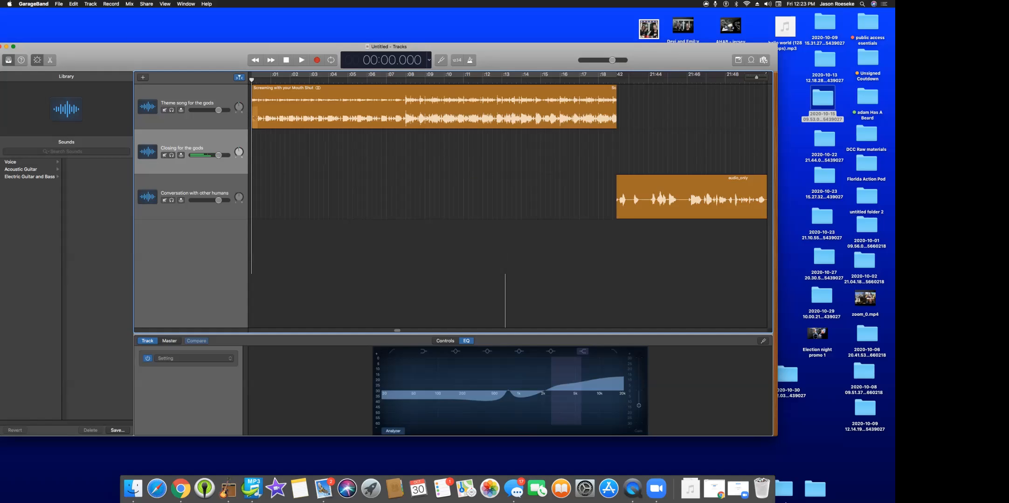
# Copy the theme song region and paste it onto the "Closing for the gods" track at about 1:15:35, near the conversation's end.
pyautogui.rightClick(364, 110)
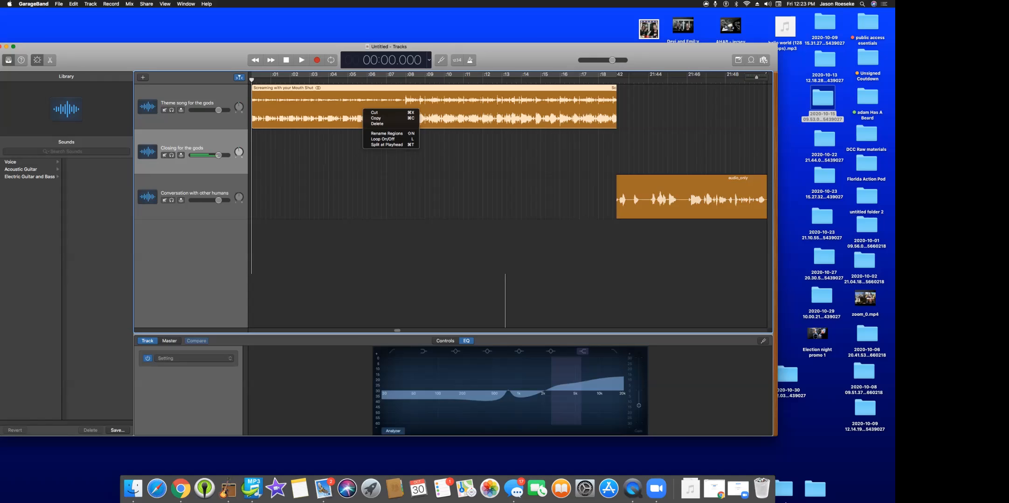
pyautogui.click(375, 118)
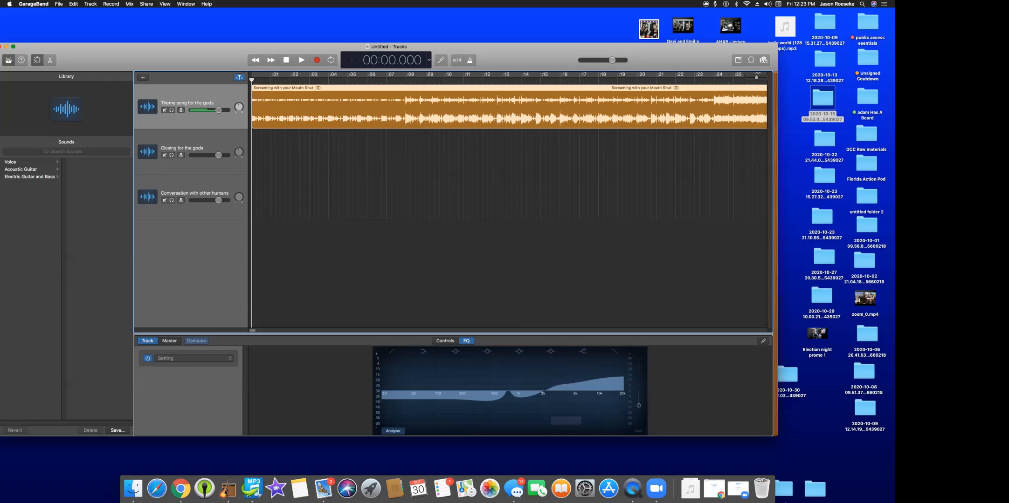
pyautogui.moveTo(252, 331); pyautogui.dragTo(762, 331)
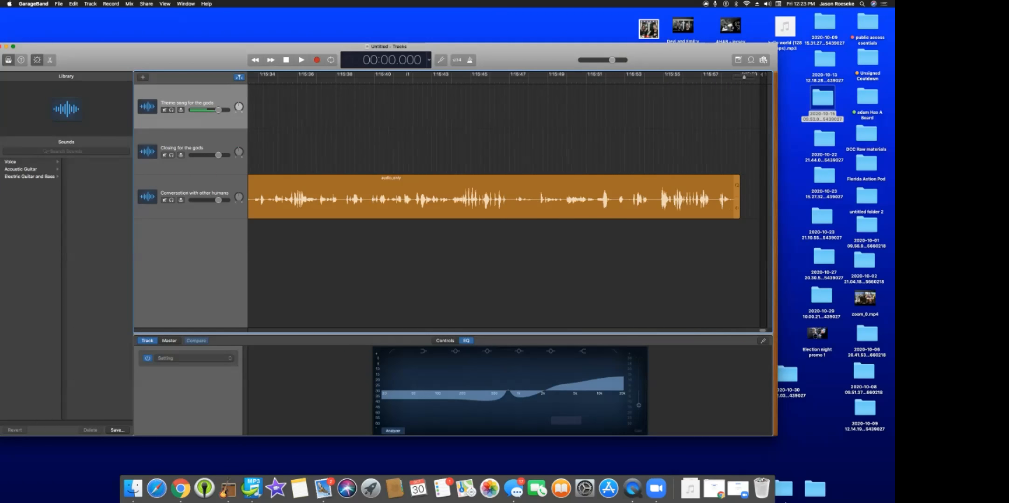
pyautogui.click(280, 80)
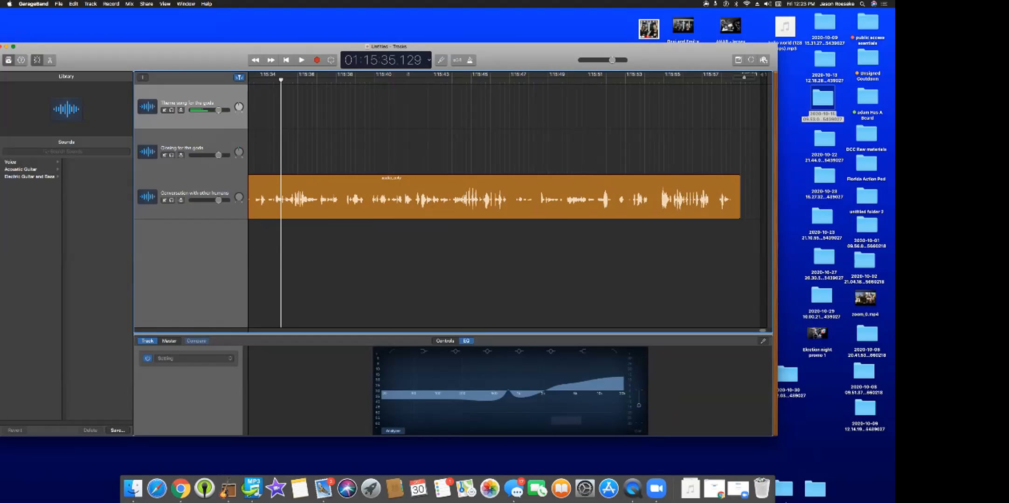
pyautogui.click(191, 161)
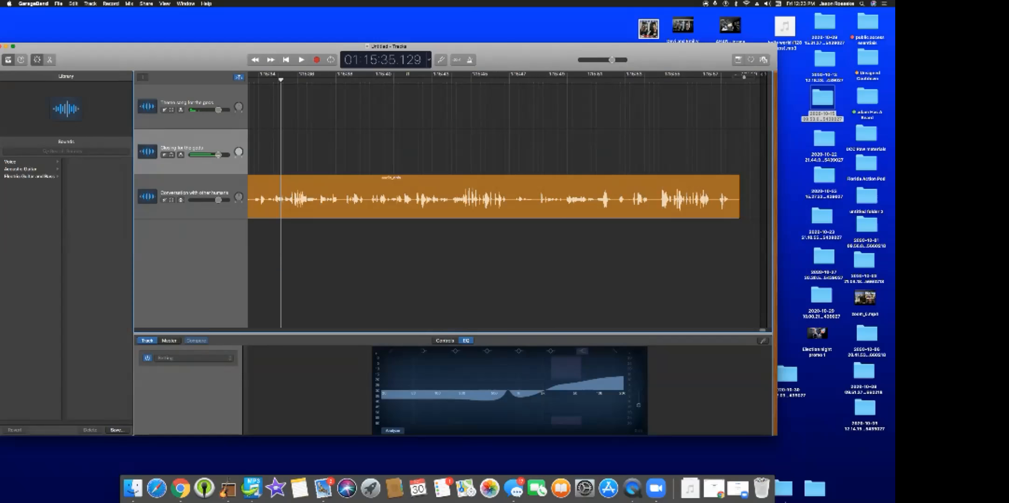
pyautogui.click(191, 116)
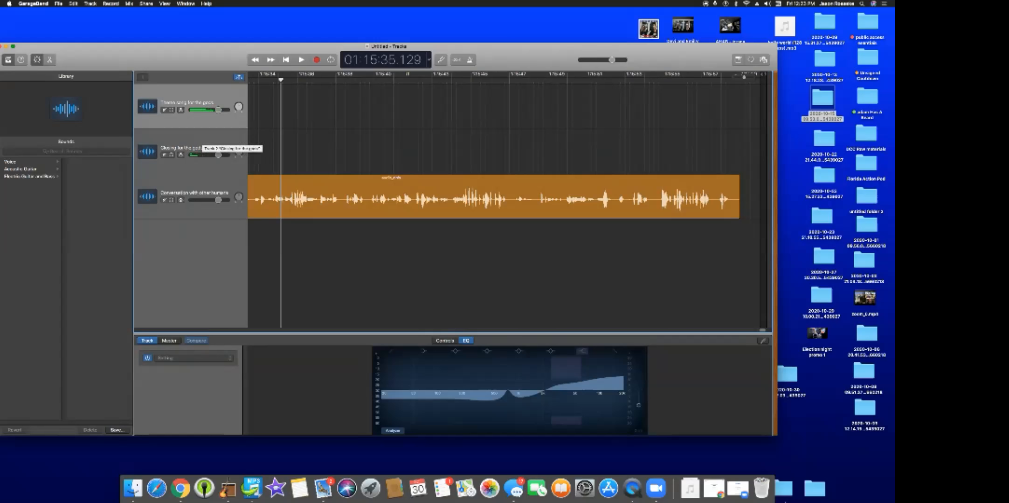
pyautogui.click(201, 139)
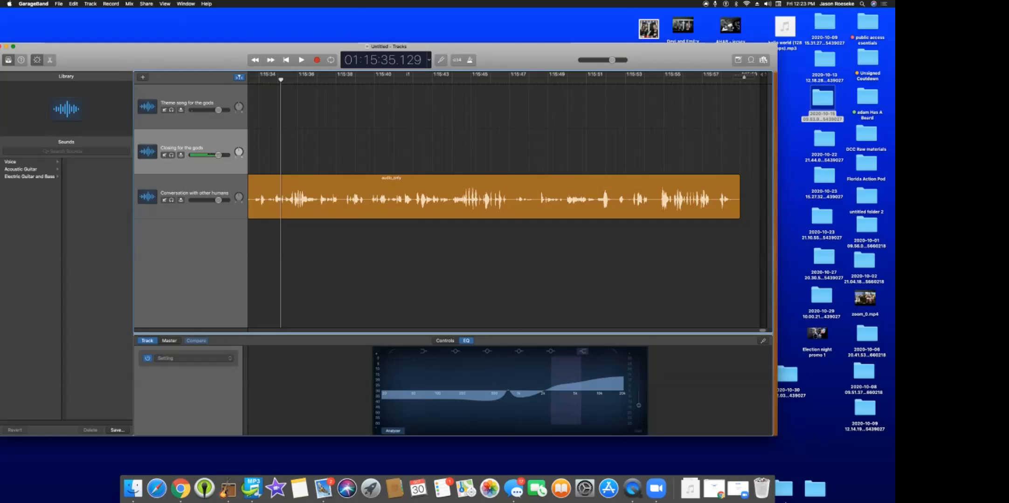
pyautogui.rightClick(334, 151)
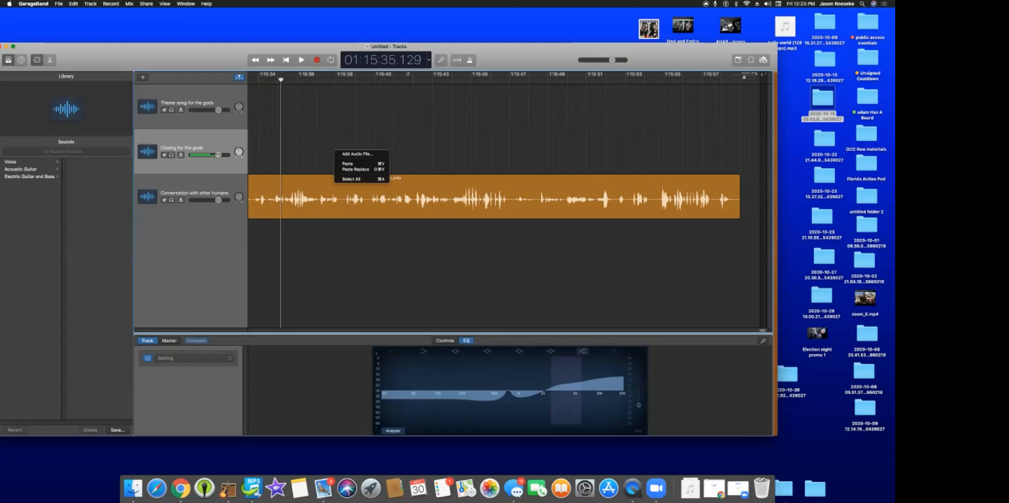
pyautogui.click(355, 163)
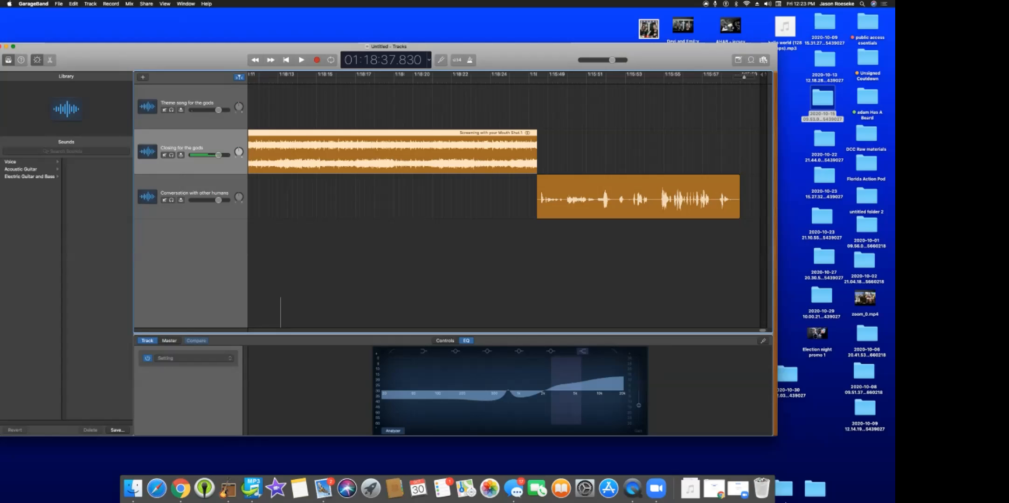
pyautogui.click(73, 4)
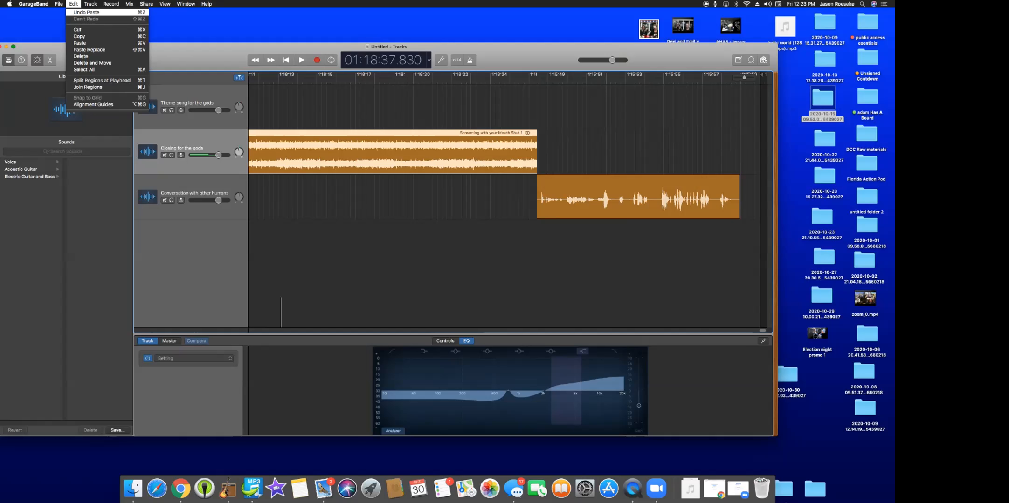
pyautogui.moveTo(90, 4)
pyautogui.click(219, 26)
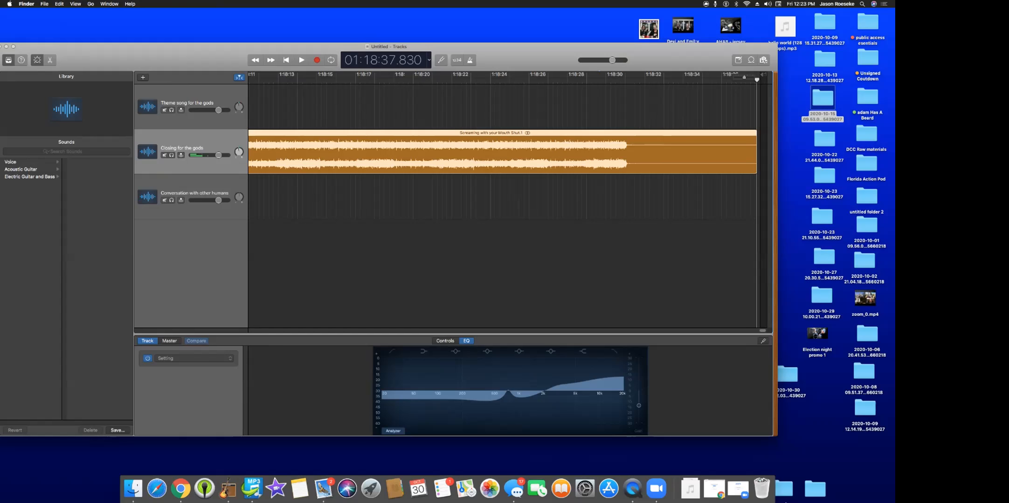
# Move the pasted closing song region earlier so it starts at about 1:15:20, under the end of the conversation.
pyautogui.moveTo(762, 331); pyautogui.dragTo(620, 331)
pyautogui.hscroll(20, 508, 201)
pyautogui.hscroll(-5, 508, 200)
pyautogui.moveTo(584, 161); pyautogui.dragTo(305, 161)
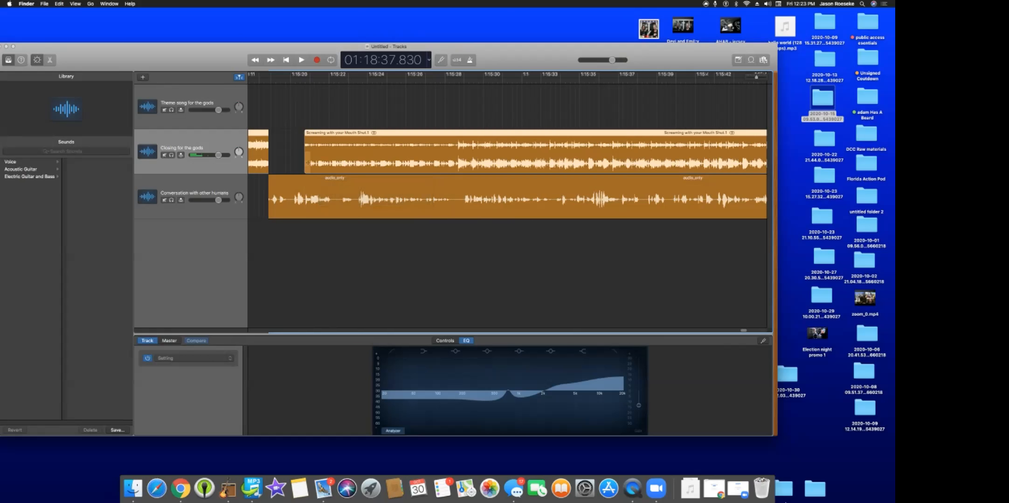
# Play from about 1:15:18 to hear how the closing song overlaps the conversation.
pyautogui.click(260, 79)
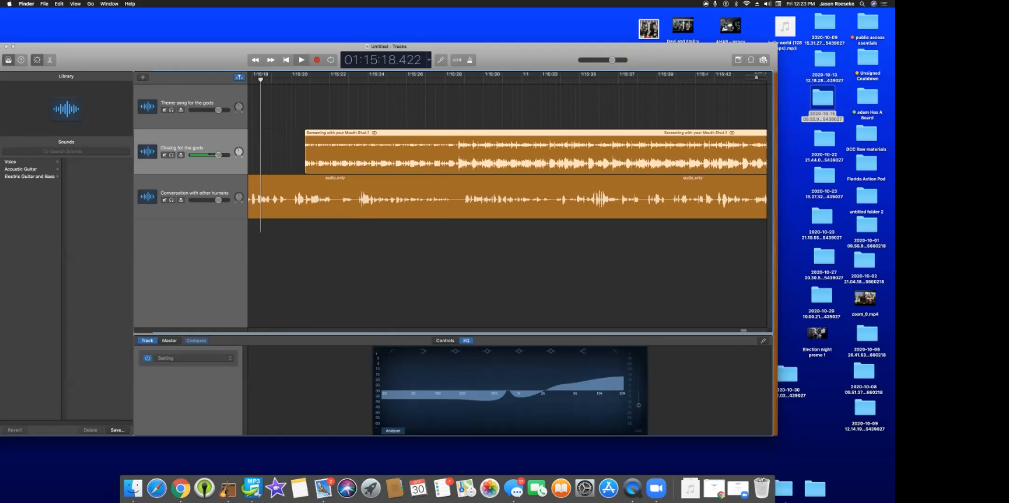
pyautogui.press('space')
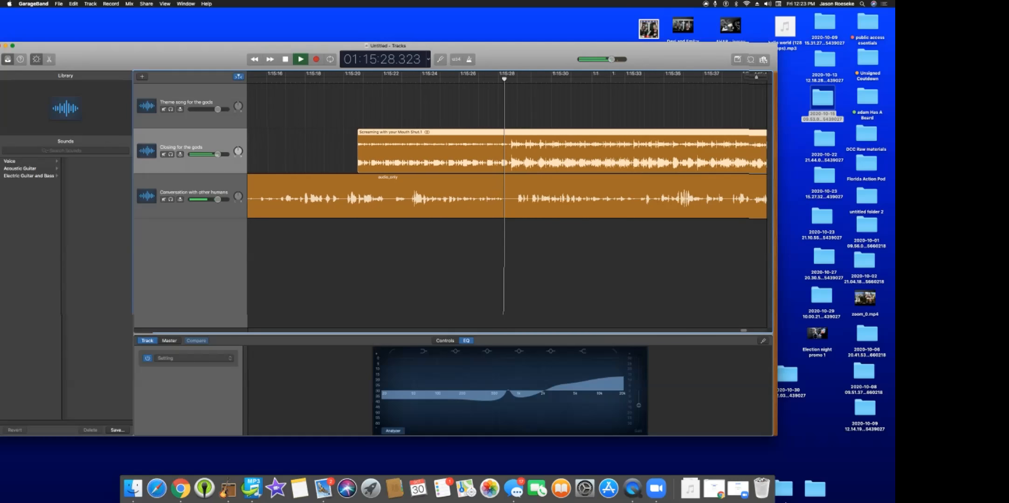
pyautogui.press('space')
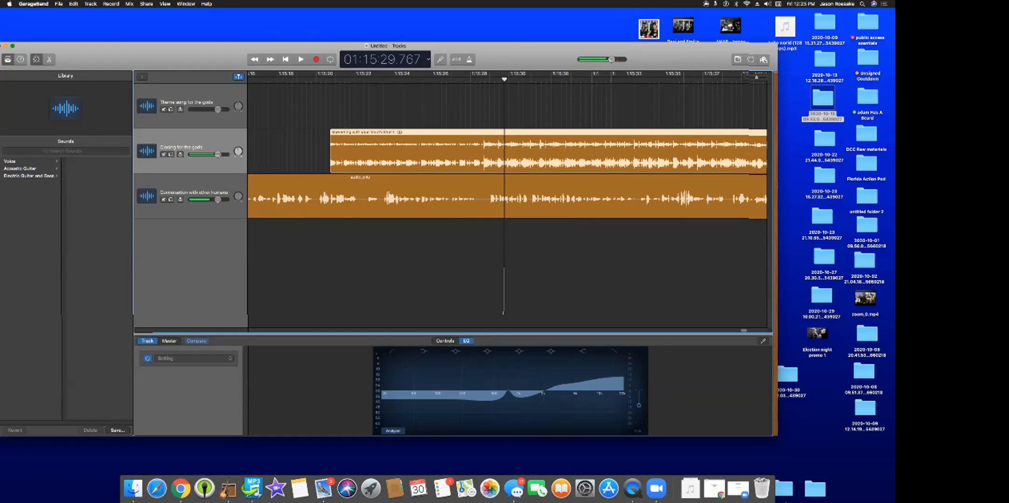
# Place the playhead at the closing song's start near 1:15:20, show track automation and turn it off for the conversation track.
pyautogui.moveTo(325, 80); pyautogui.dragTo(330, 80)
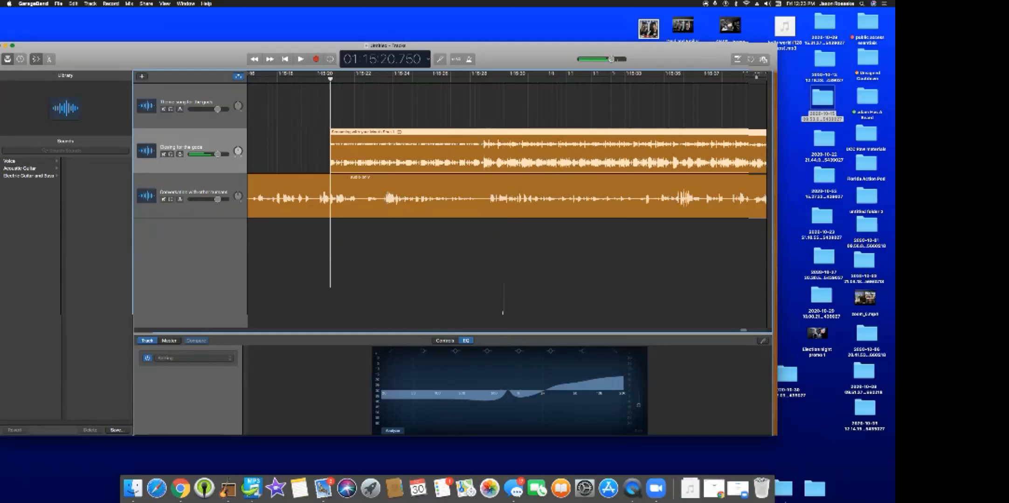
pyautogui.click(129, 4)
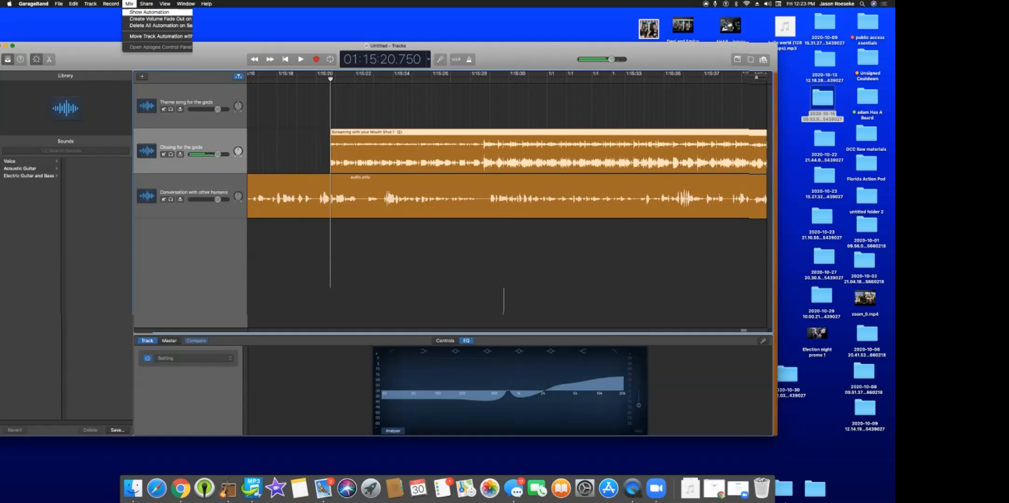
pyautogui.click(149, 12)
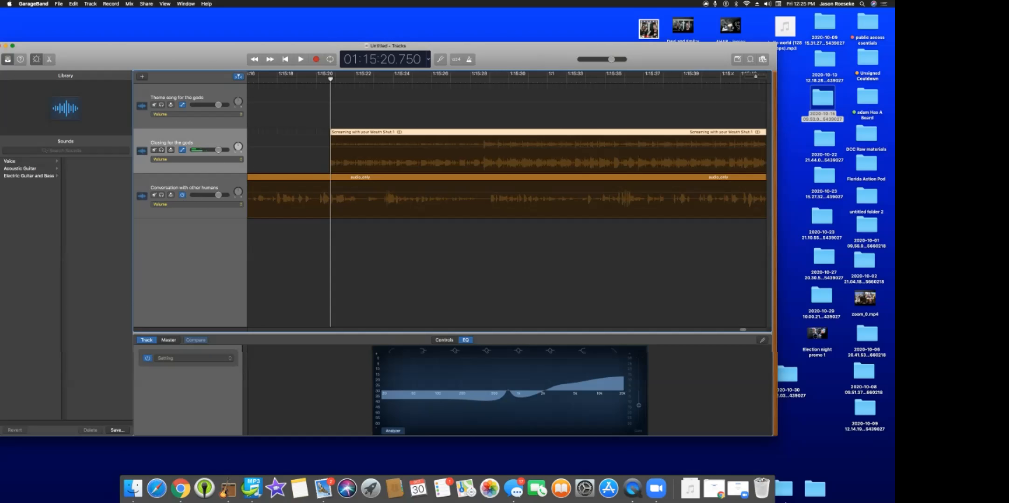
pyautogui.click(182, 196)
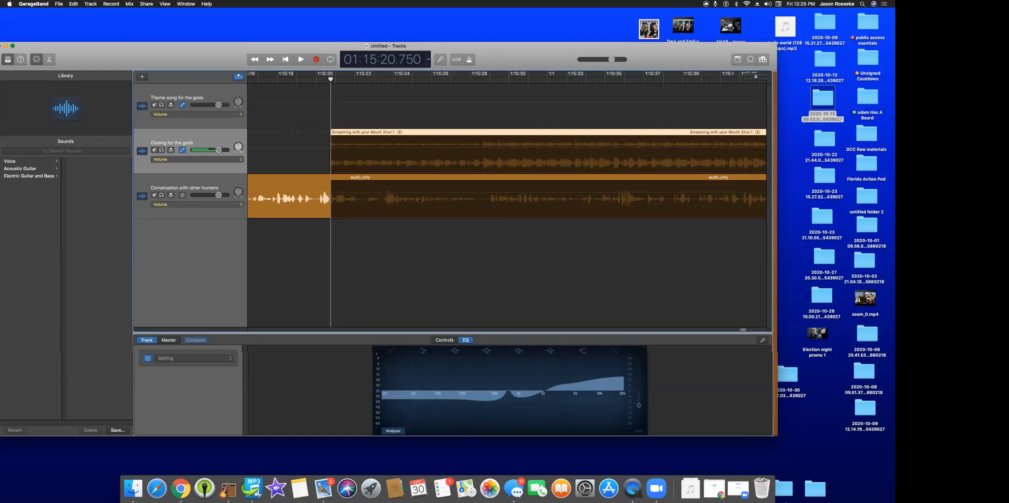
pyautogui.click(182, 195)
pyautogui.click(182, 196)
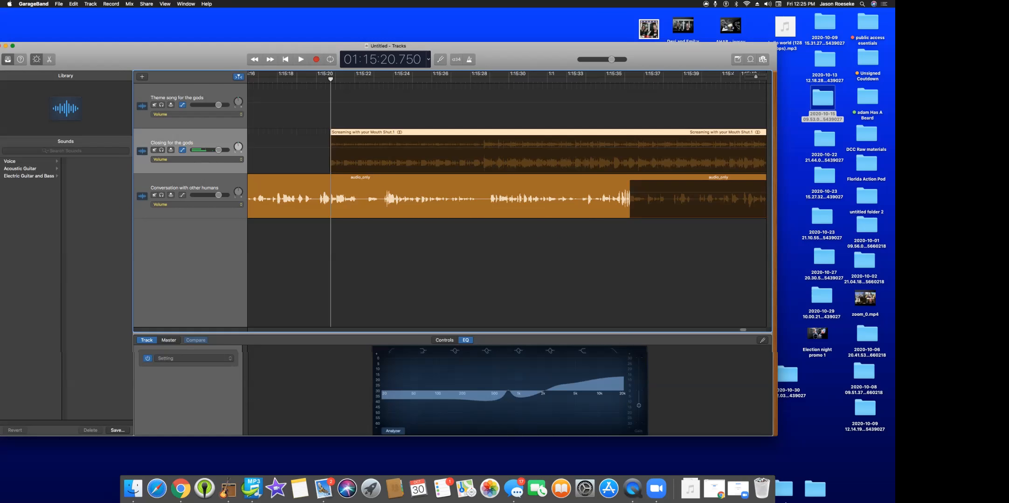
pyautogui.press('a')
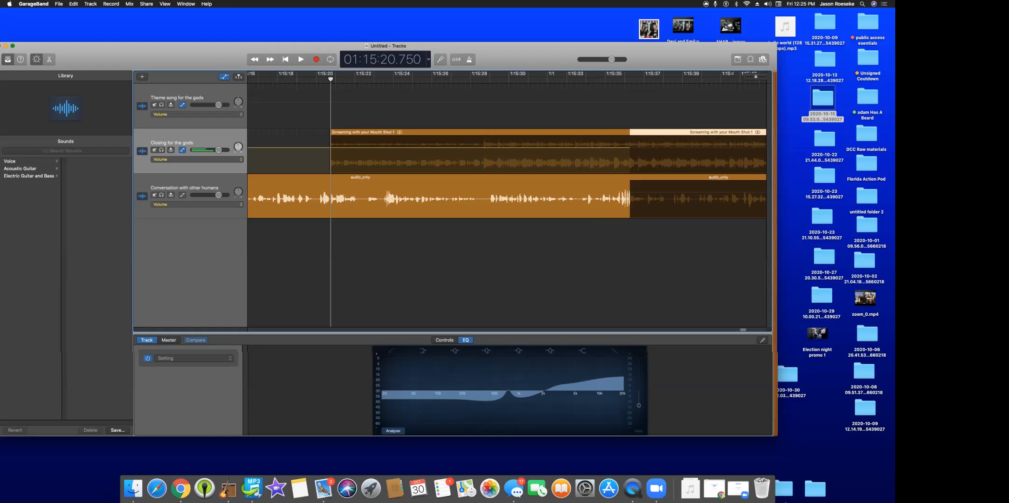
# Add volume automation points on the closing track, dropping the volume fully at about 1:15:20 and raising it slightly by about 1:15:23.
pyautogui.click(303, 148)
pyautogui.click(304, 148)
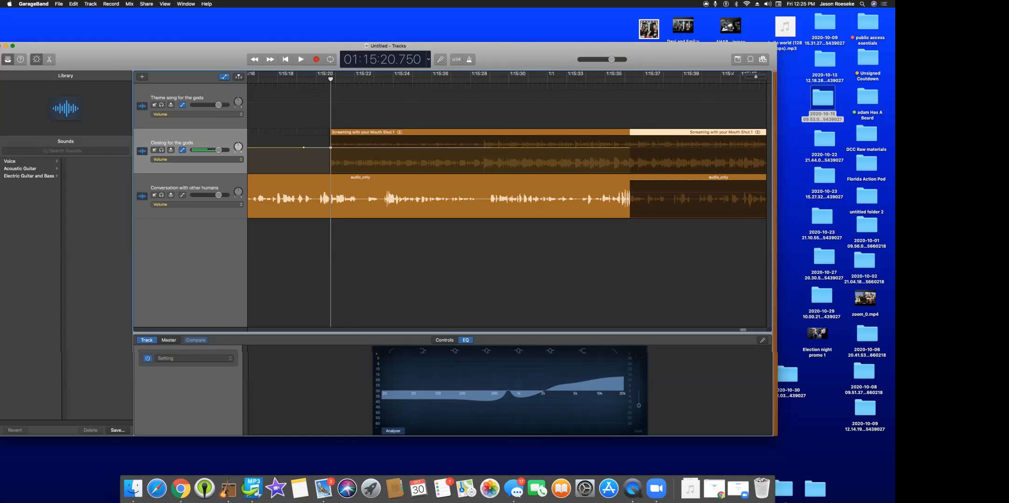
pyautogui.moveTo(331, 148); pyautogui.dragTo(330, 172)
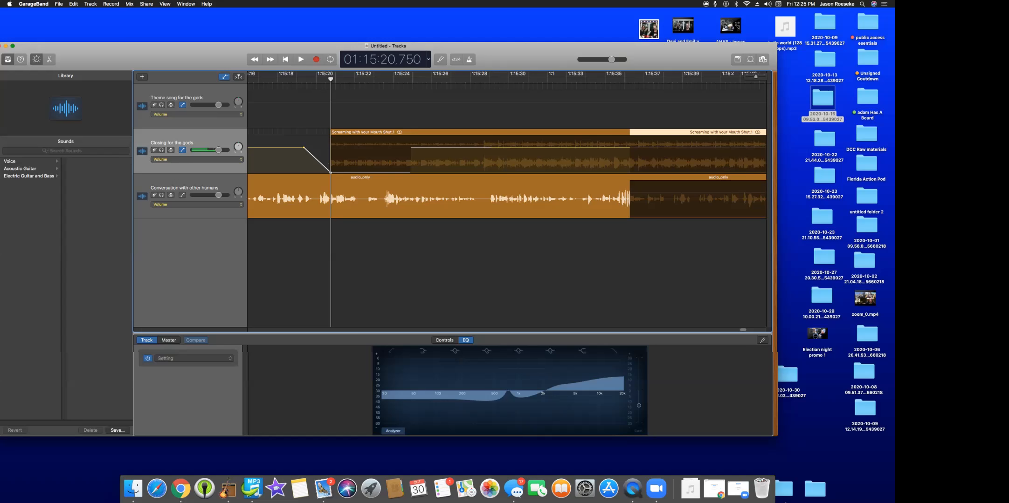
pyautogui.click(378, 79)
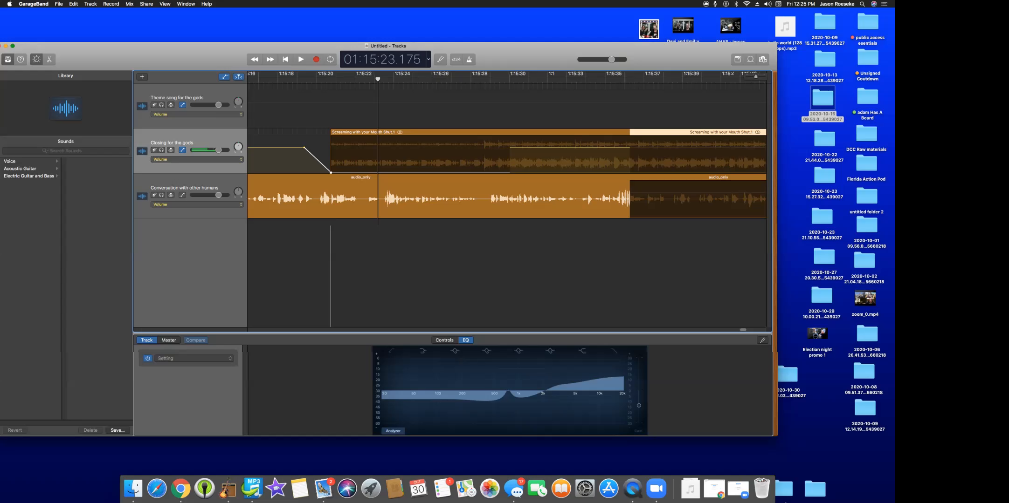
pyautogui.moveTo(377, 172); pyautogui.dragTo(378, 165)
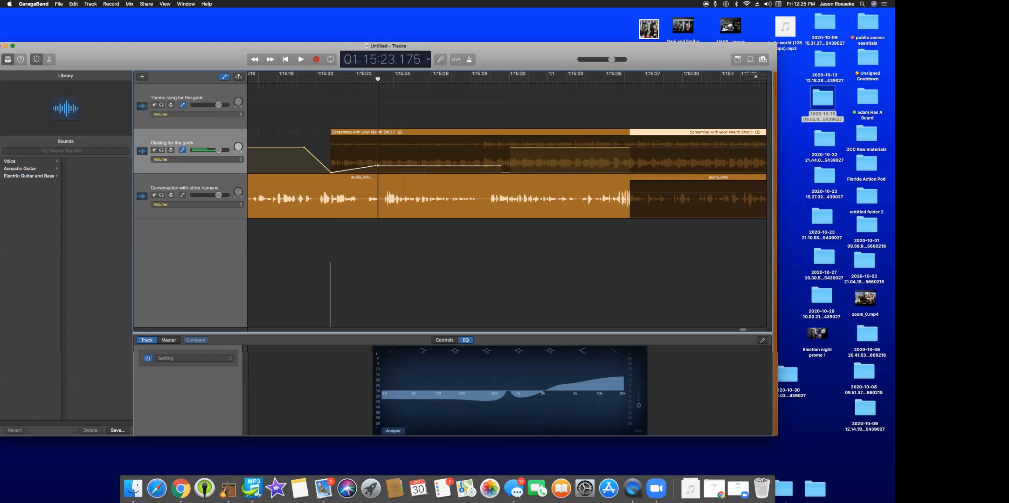
# Check the sound output device and play from about 1:15:19 to hear the closing song under the conversation.
pyautogui.click(306, 79)
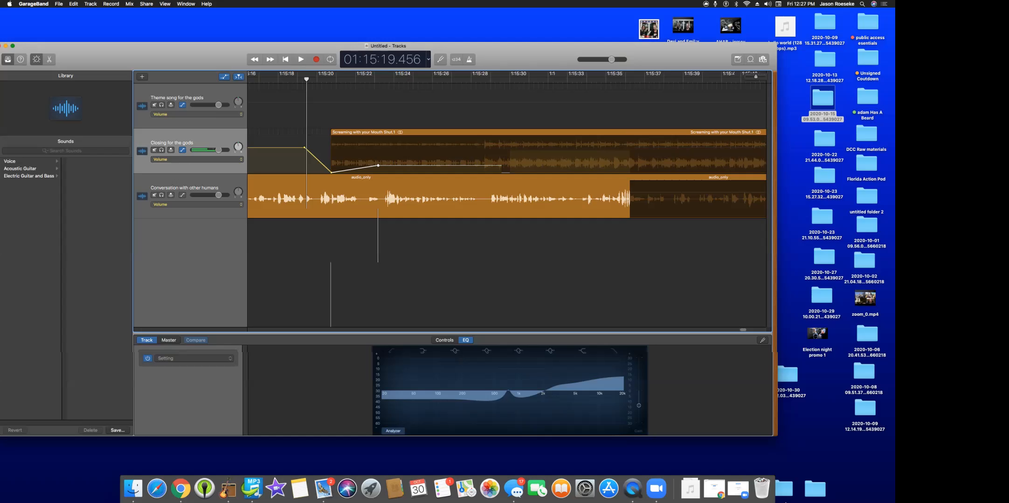
pyautogui.click(767, 4)
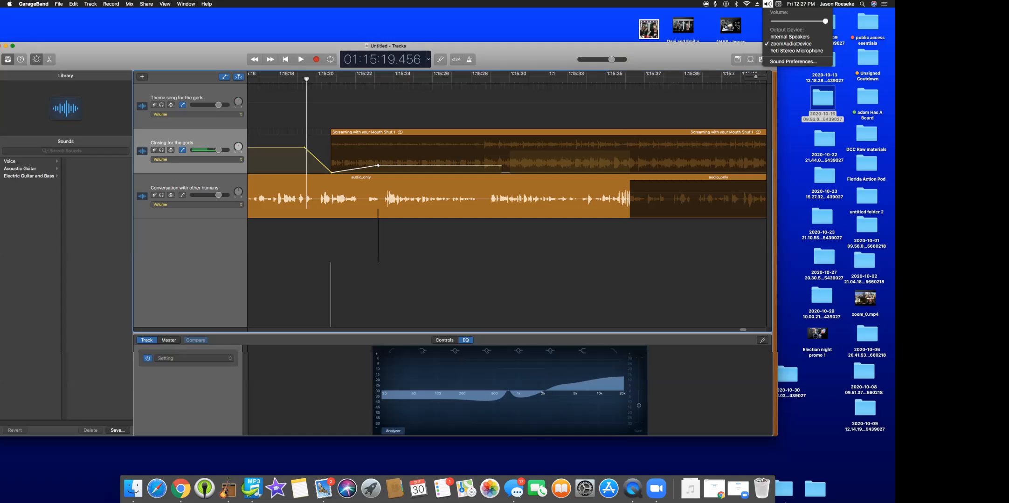
pyautogui.press('Escape')
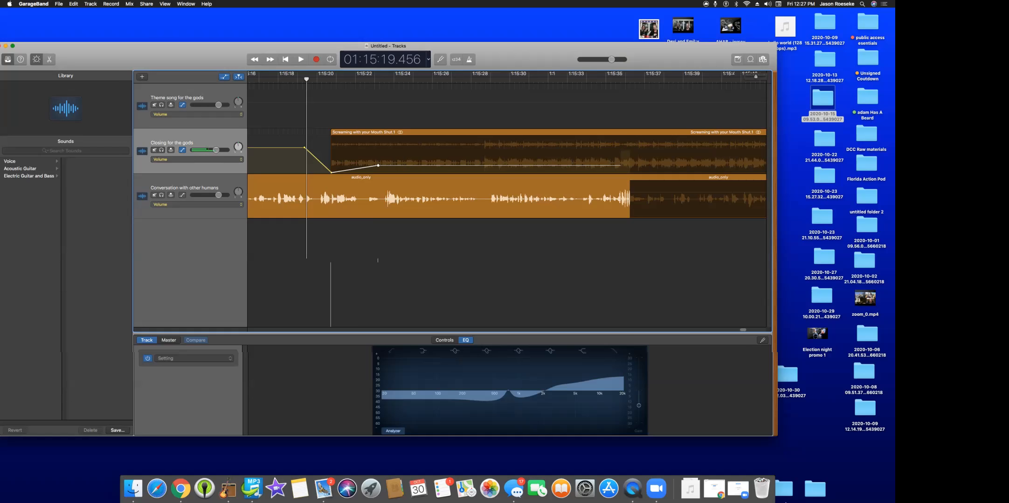
pyautogui.press('space')
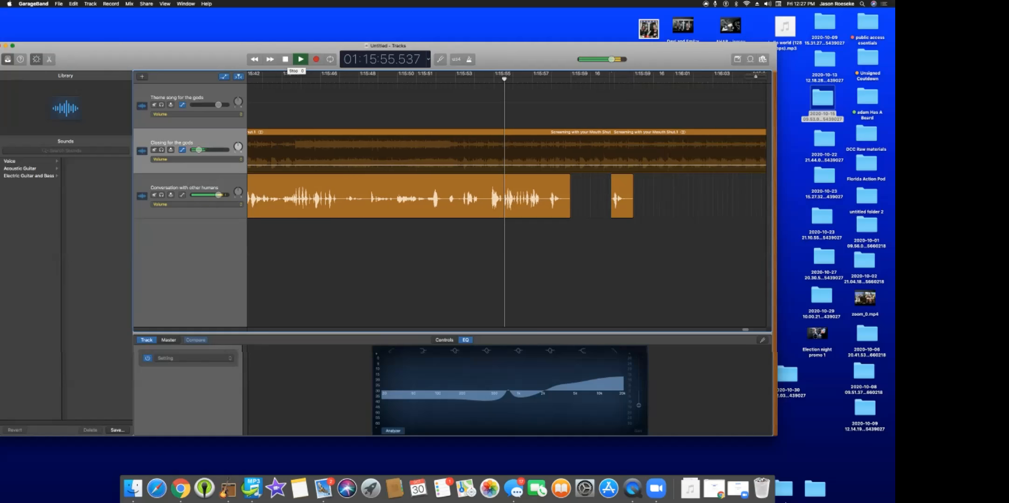
pyautogui.press('space')
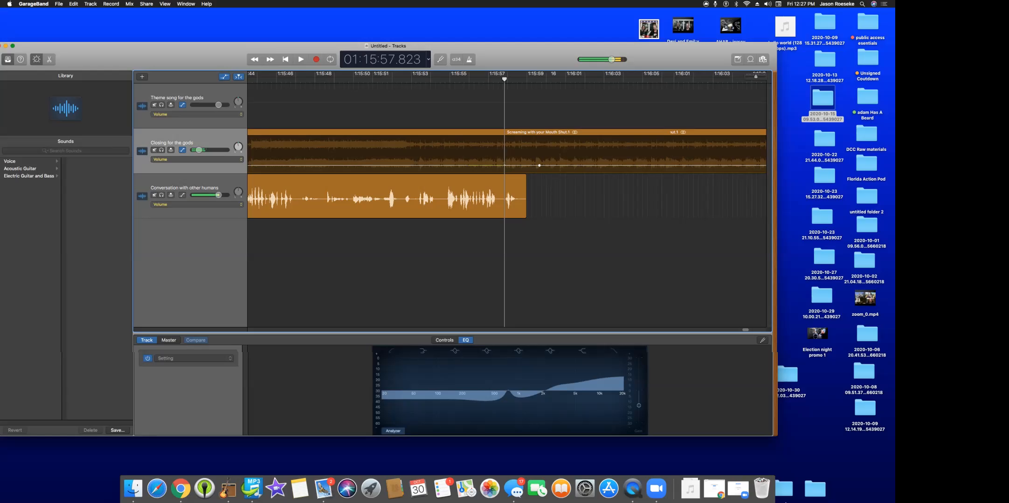
# Raise the closing track's volume automation between about 1:15:57 and 1:15:59, and play the transition from about 1:15:48.
pyautogui.moveTo(539, 166); pyautogui.dragTo(539, 147)
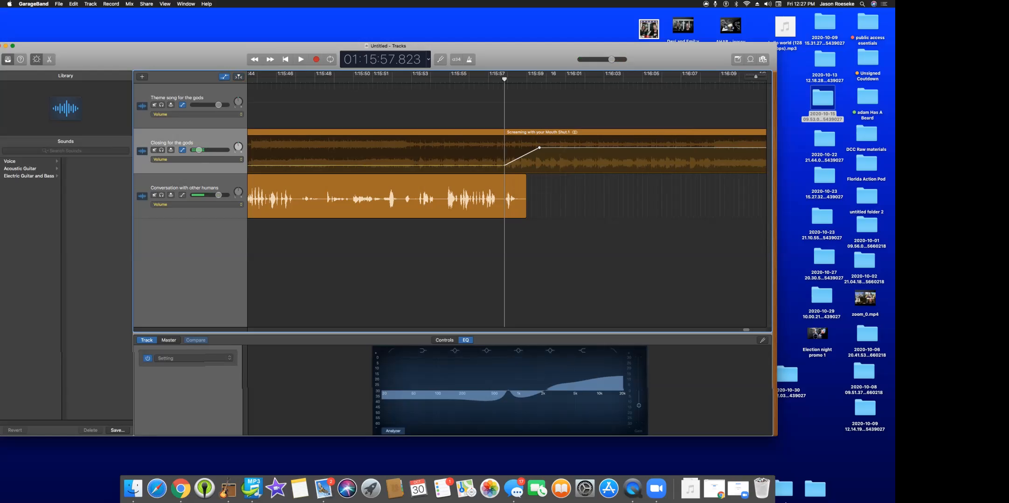
pyautogui.click(322, 79)
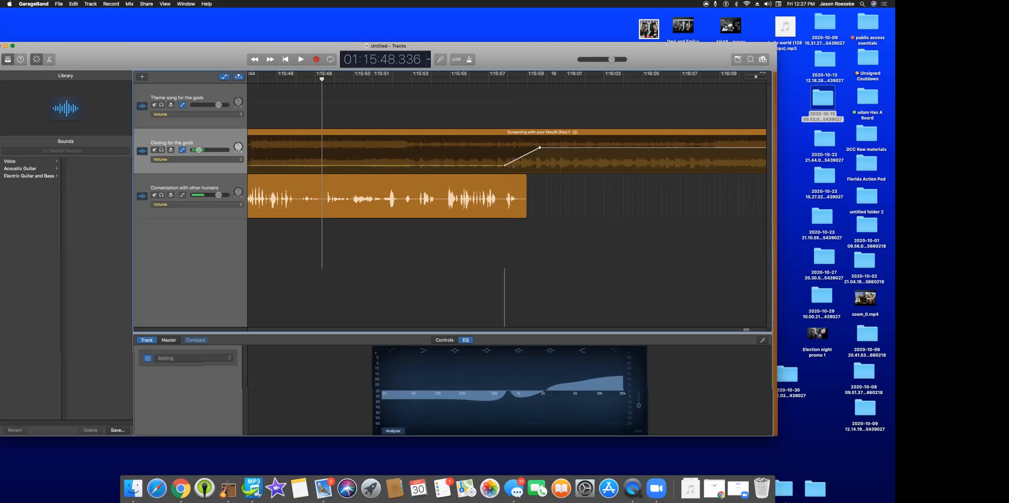
pyautogui.press('space')
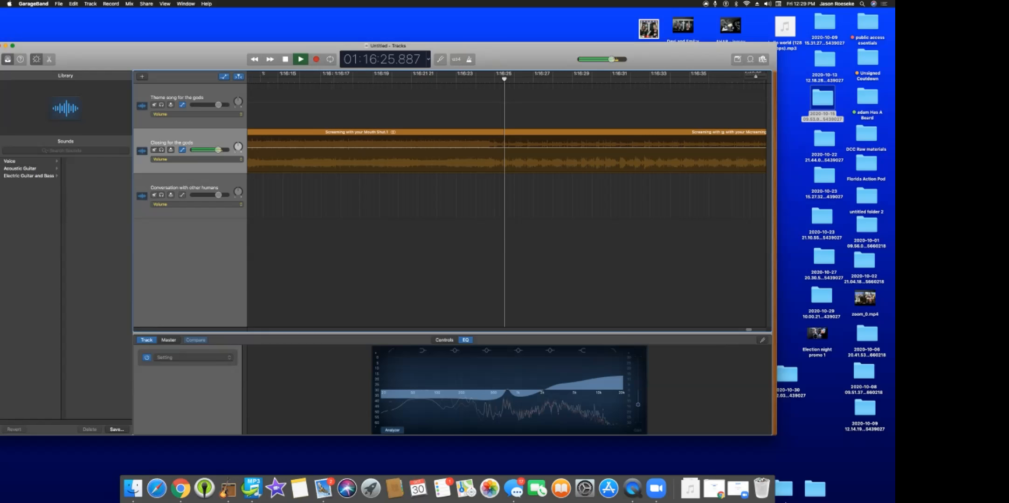
# Hide the track automation and listen to more of the closing song.
pyautogui.click(129, 3)
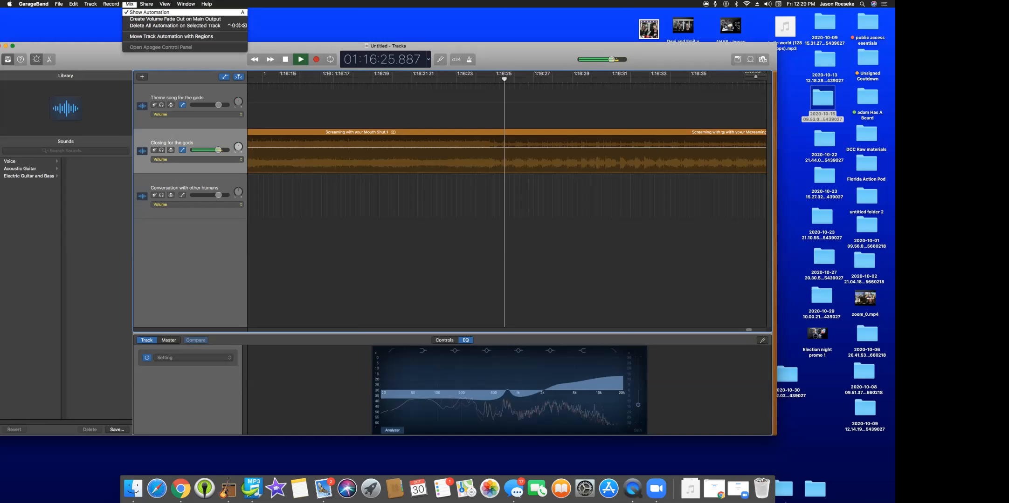
pyautogui.click(150, 13)
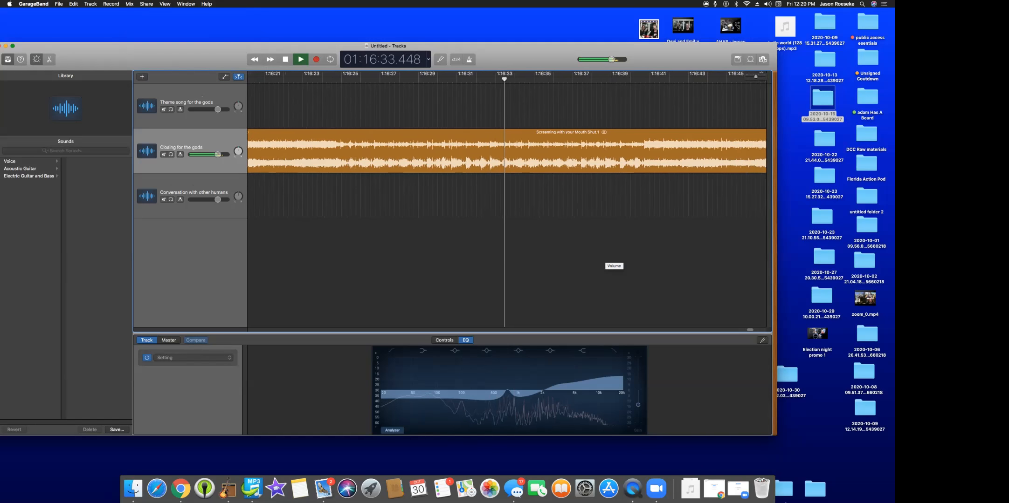
pyautogui.press('space')
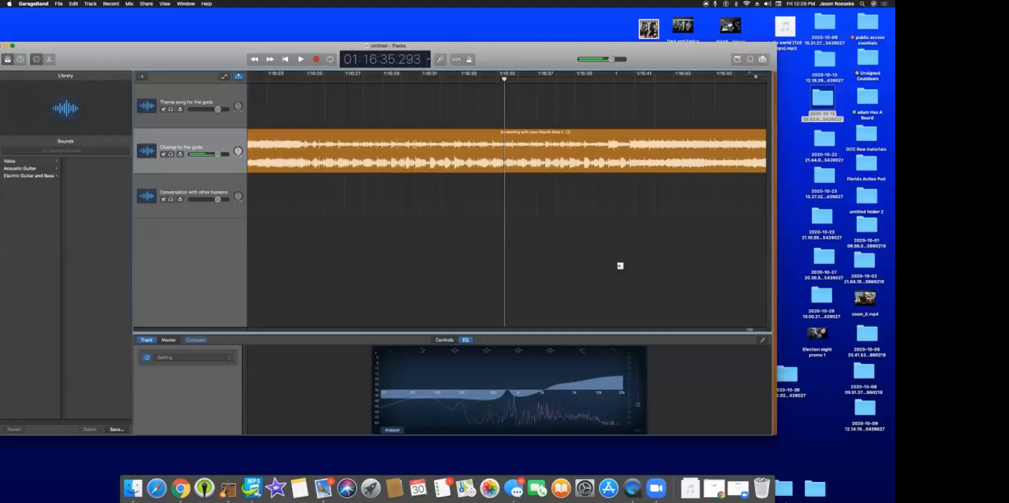
pyautogui.press('space')
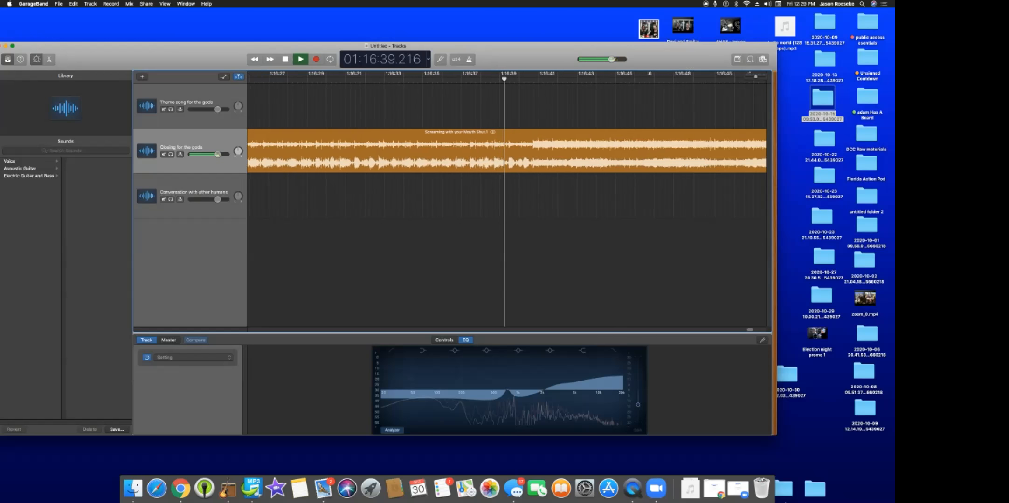
pyautogui.press('space')
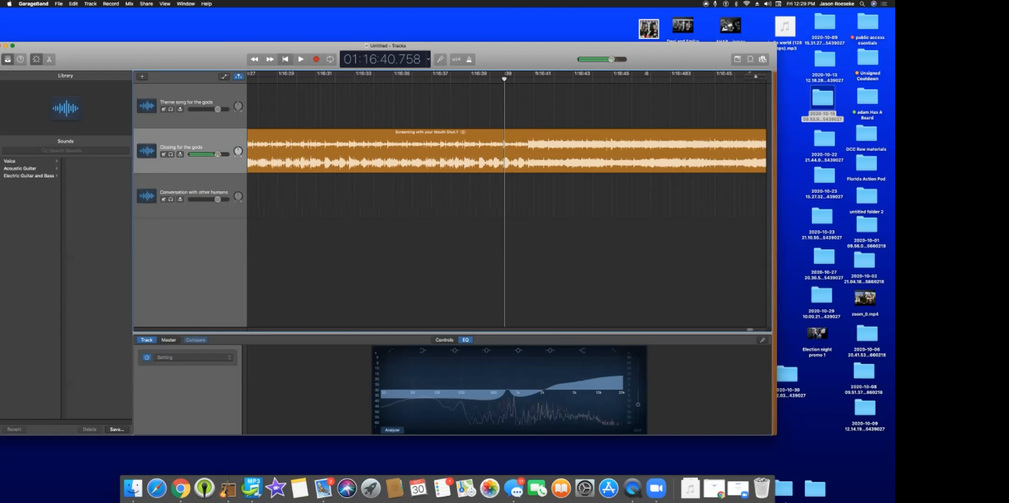
# Display the master EQ and play the project's opening and the change from theme song to conversation near 3:00.
pyautogui.press('Return')
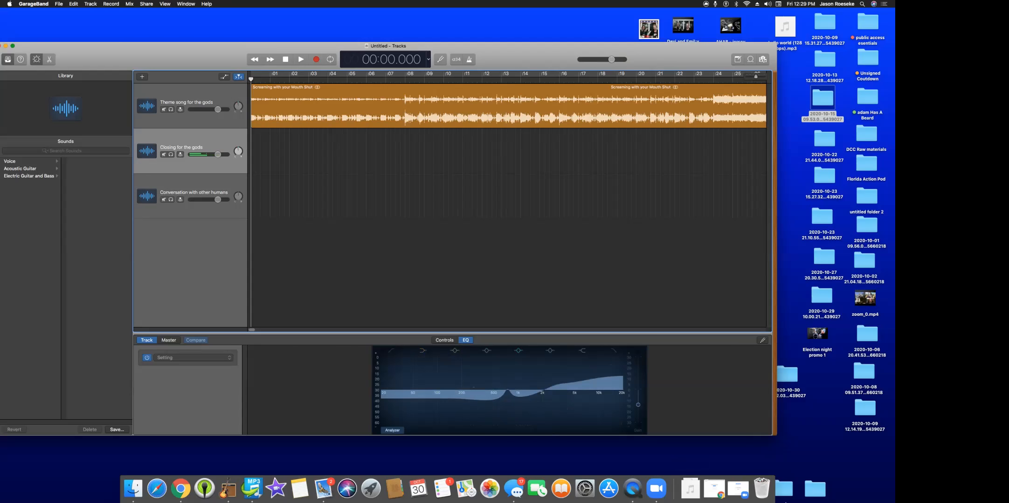
pyautogui.click(169, 341)
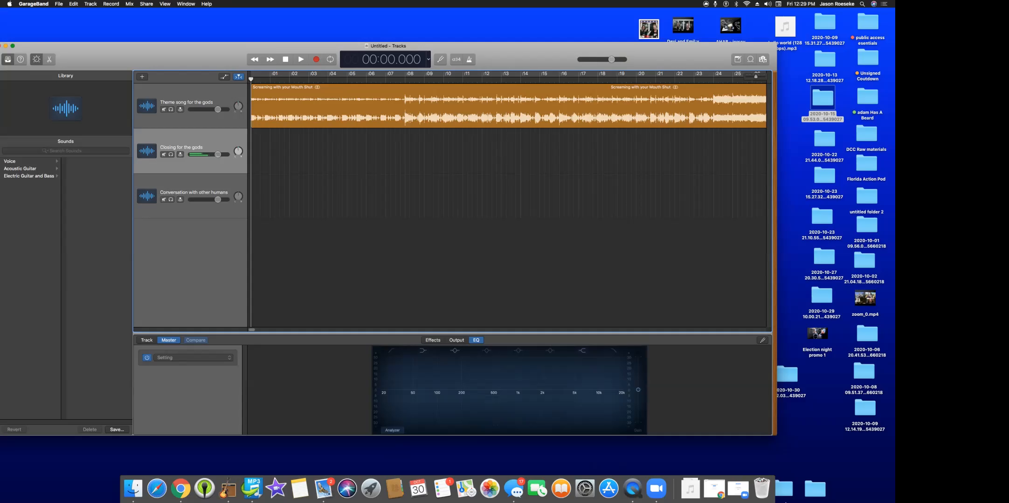
pyautogui.press('space')
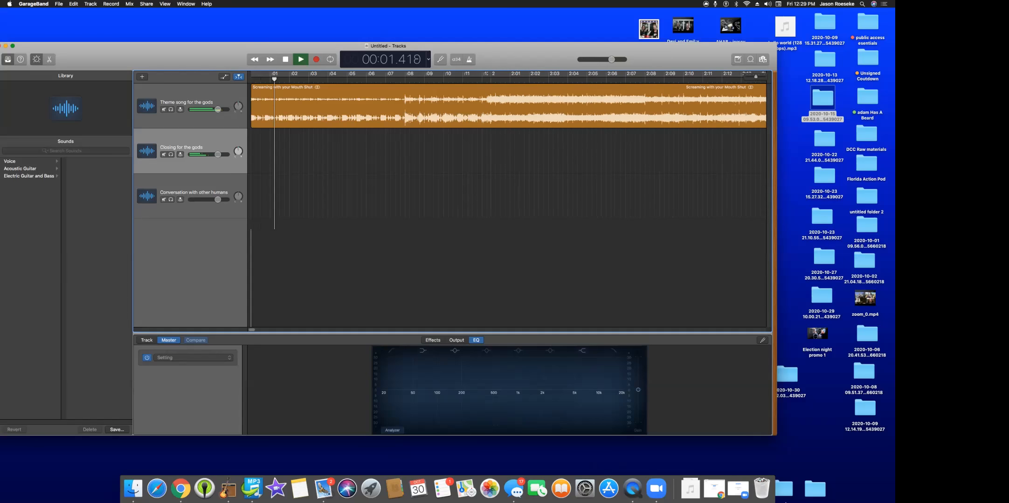
pyautogui.moveTo(768, 79); pyautogui.dragTo(394, 79)
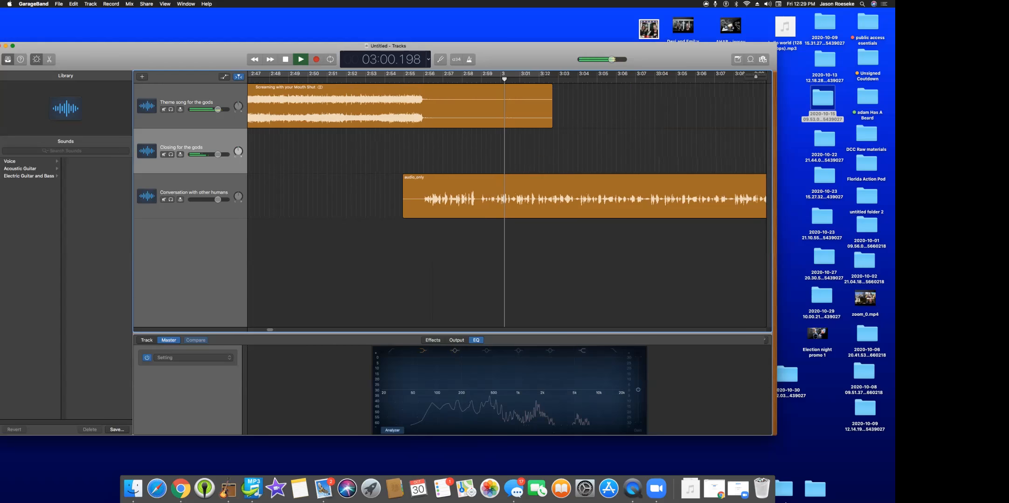
pyautogui.click(318, 75)
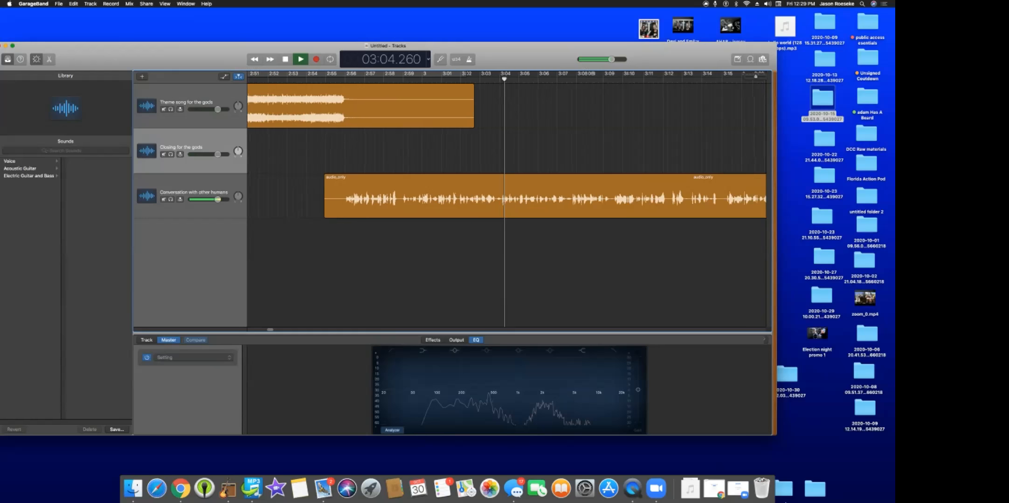
pyautogui.press('space')
pyautogui.press('Return')
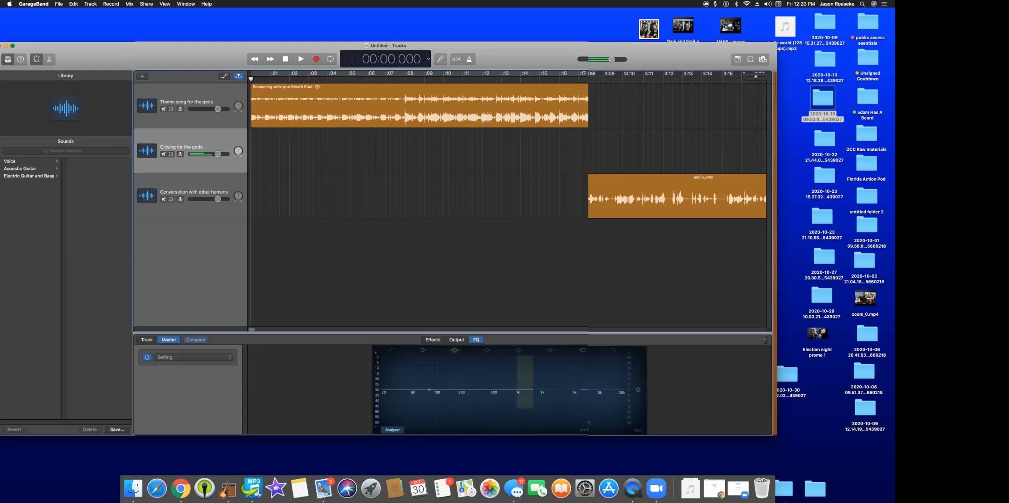
# Turn on the Limiter, Squeeze and Bright controls in the master output settings.
pyautogui.click(456, 340)
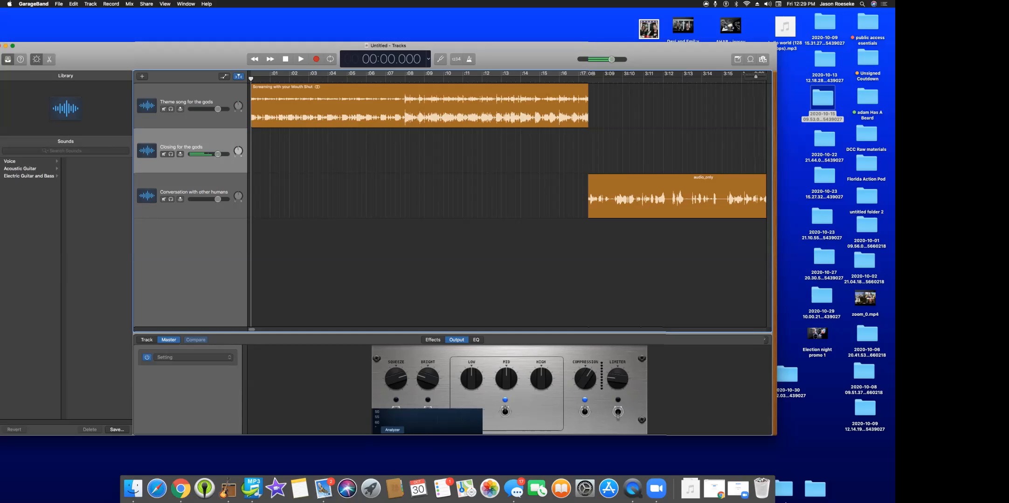
pyautogui.moveTo(618, 379); pyautogui.dragTo(617, 374)
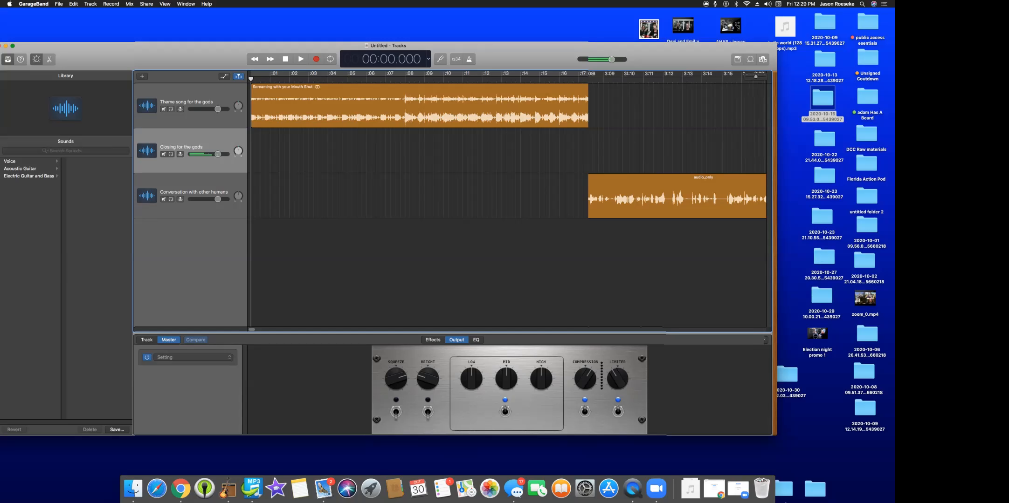
pyautogui.click(396, 412)
pyautogui.click(427, 412)
pyautogui.moveTo(427, 379); pyautogui.dragTo(427, 366)
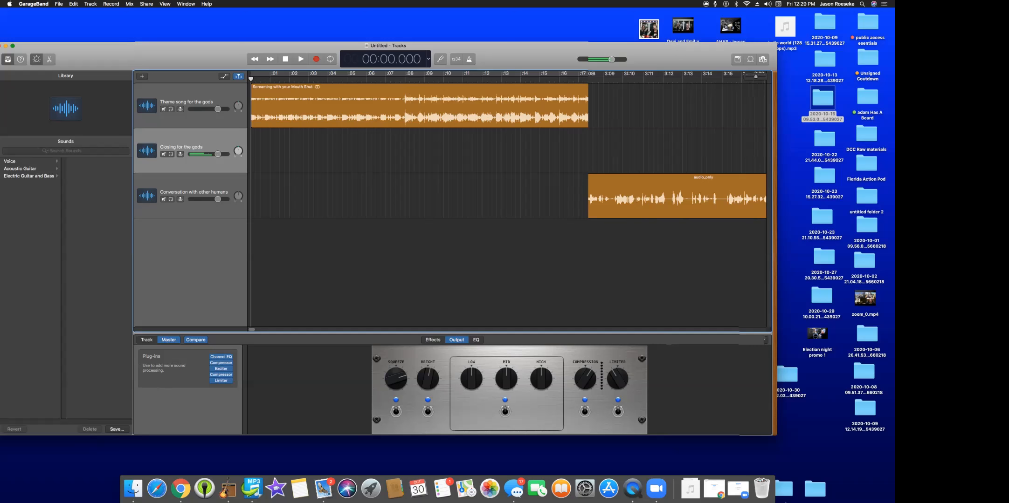
# Display the master EQ, play the project from the beginning for about a minute and return to the start.
pyautogui.click(476, 341)
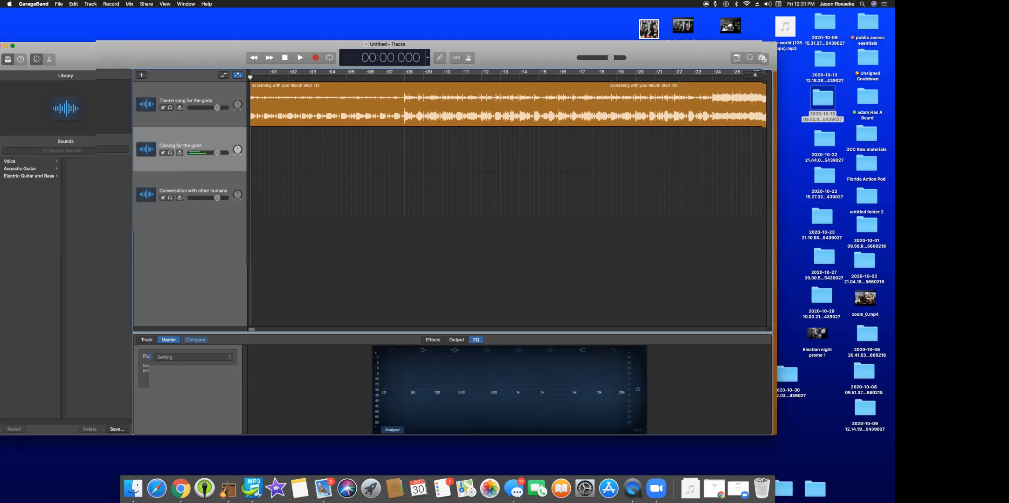
pyautogui.press('space')
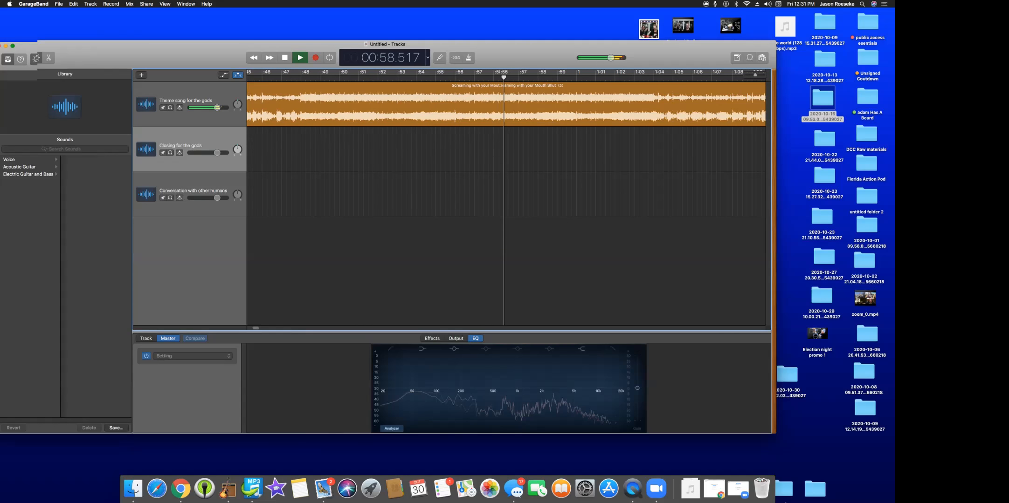
pyautogui.click(284, 57)
pyautogui.click(284, 57)
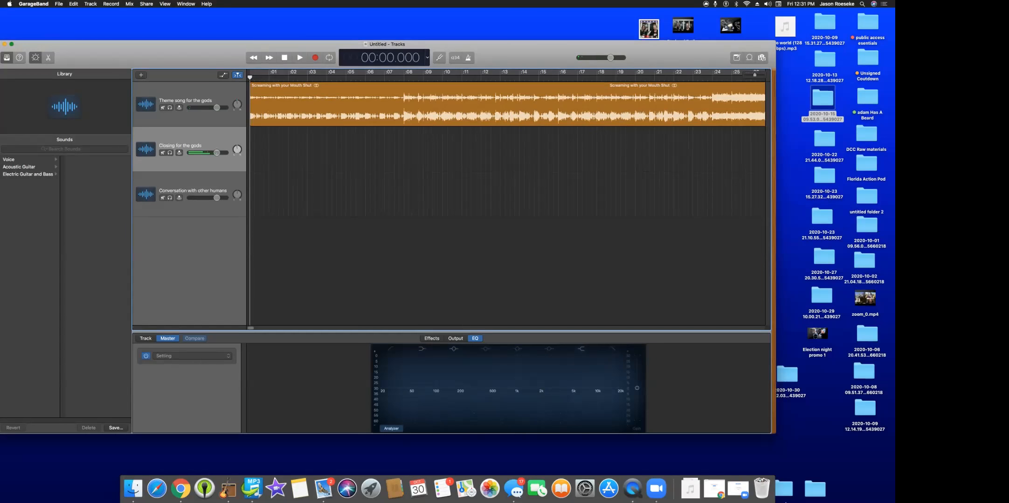
# Review the General, Audio/MIDI and Advanced preferences, including the audio devices, 24-bit recording and Auto Normalize options, and close them.
pyautogui.click(34, 4)
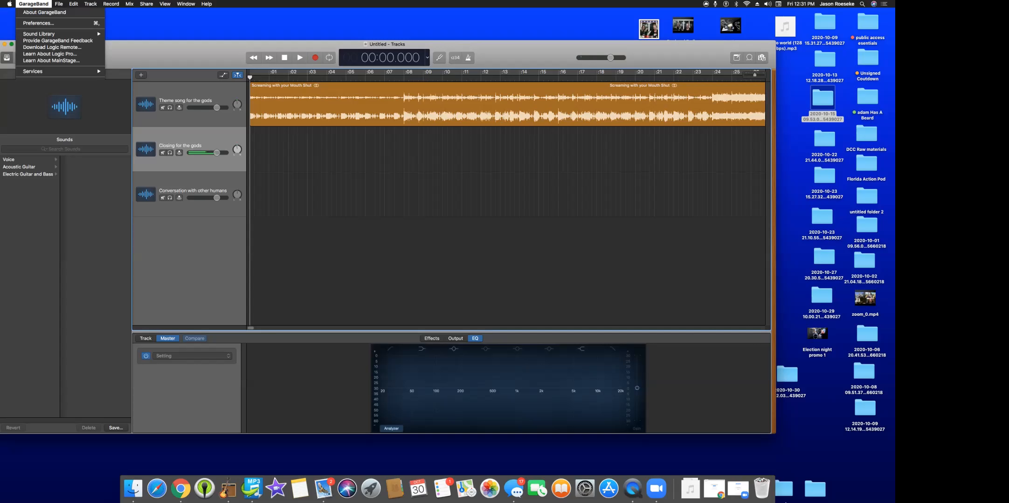
pyautogui.click(39, 23)
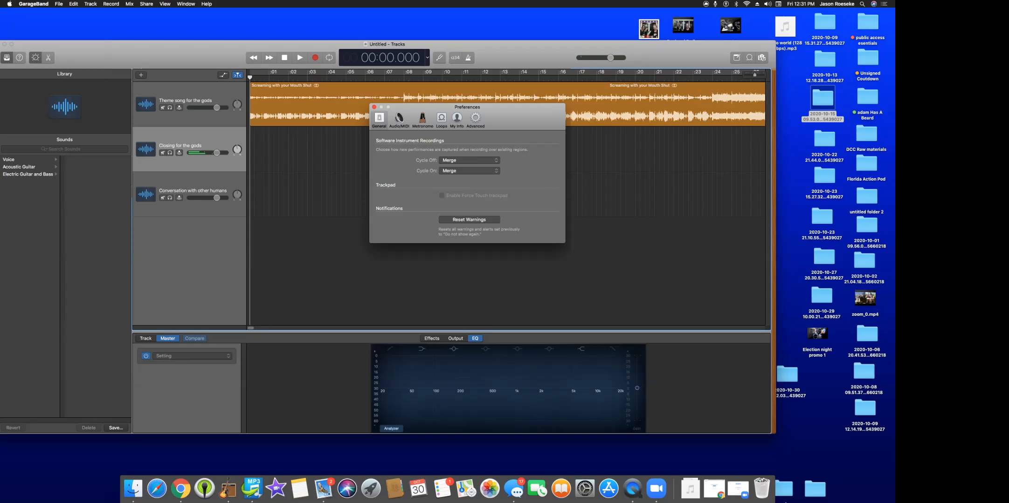
pyautogui.click(399, 119)
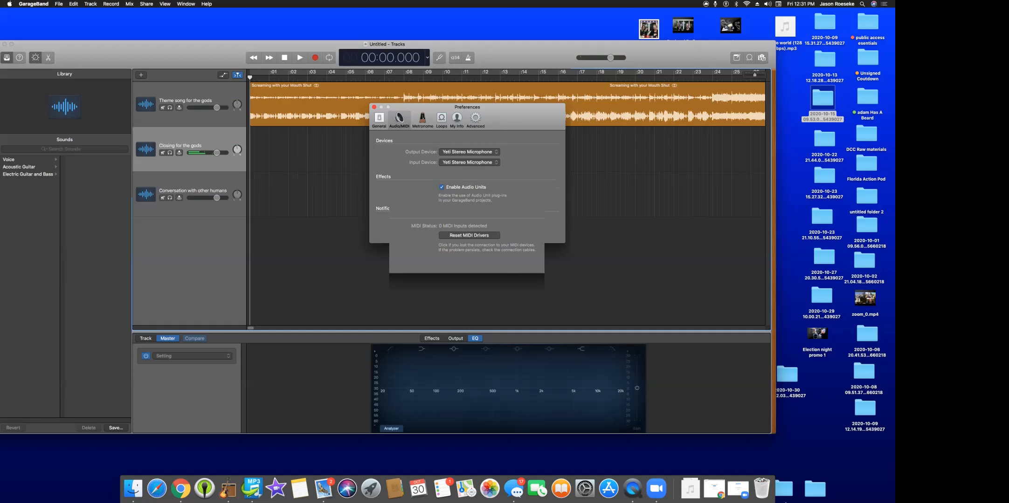
pyautogui.click(475, 119)
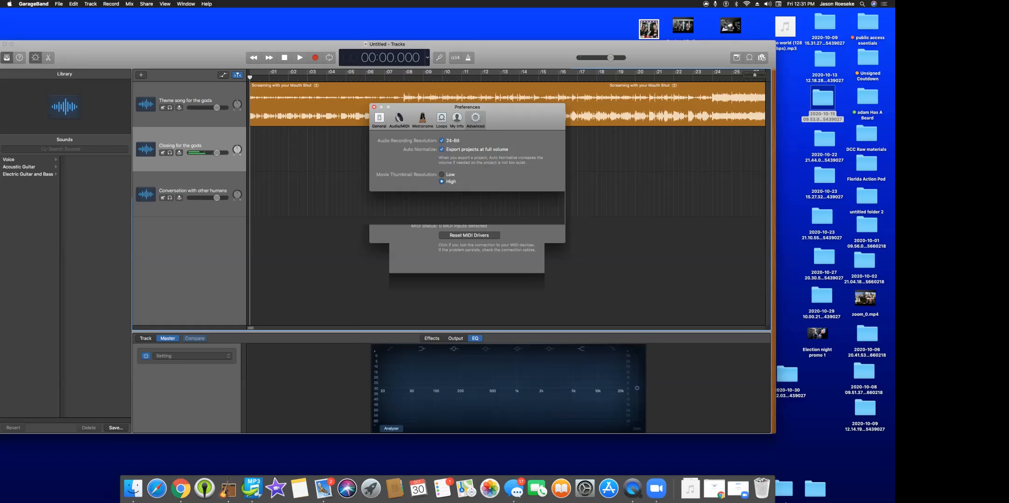
pyautogui.click(374, 107)
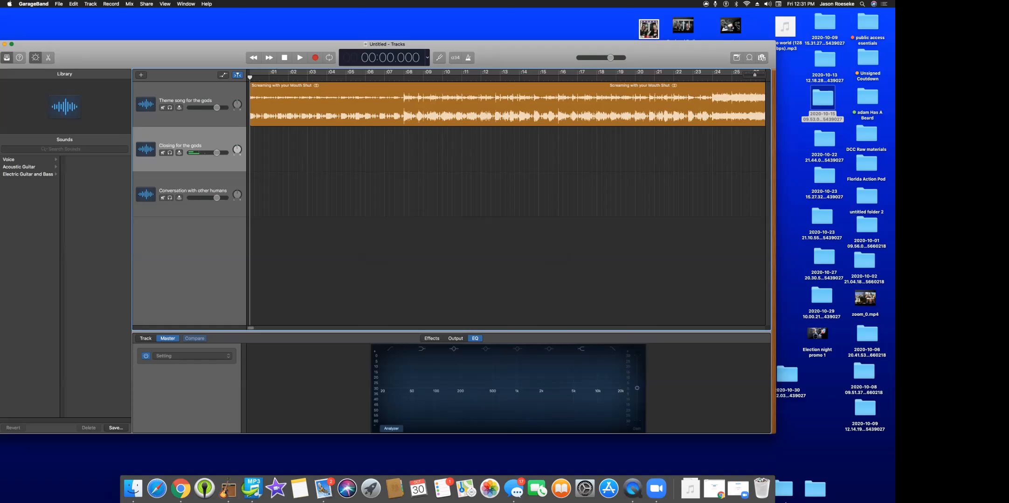
# Open the SoundCloud share settings for the song, set the visibility to Private and cancel the share.
pyautogui.moveTo(209, 44)
pyautogui.mouseDown()
pyautogui.moveTo(212, 20)
pyautogui.moveTo(213, 45)
pyautogui.mouseUp()
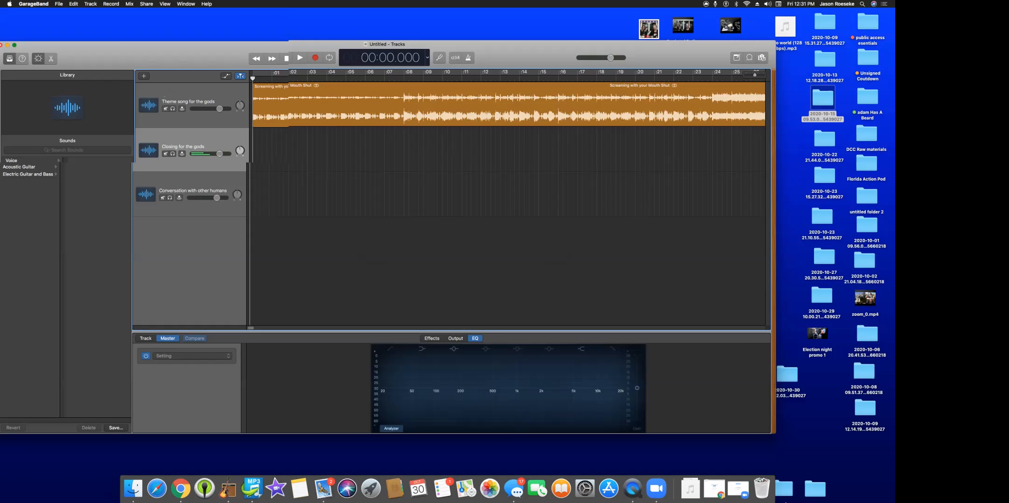
pyautogui.click(90, 4)
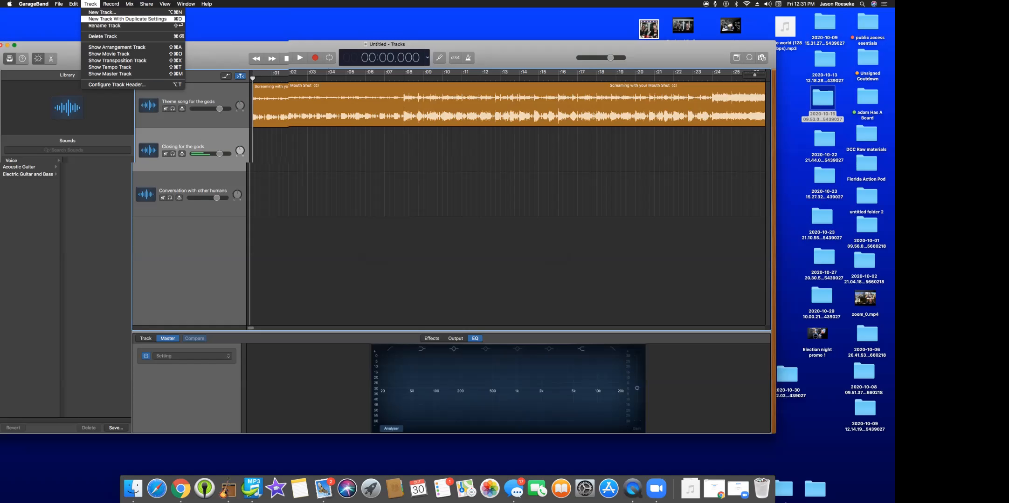
pyautogui.moveTo(146, 3)
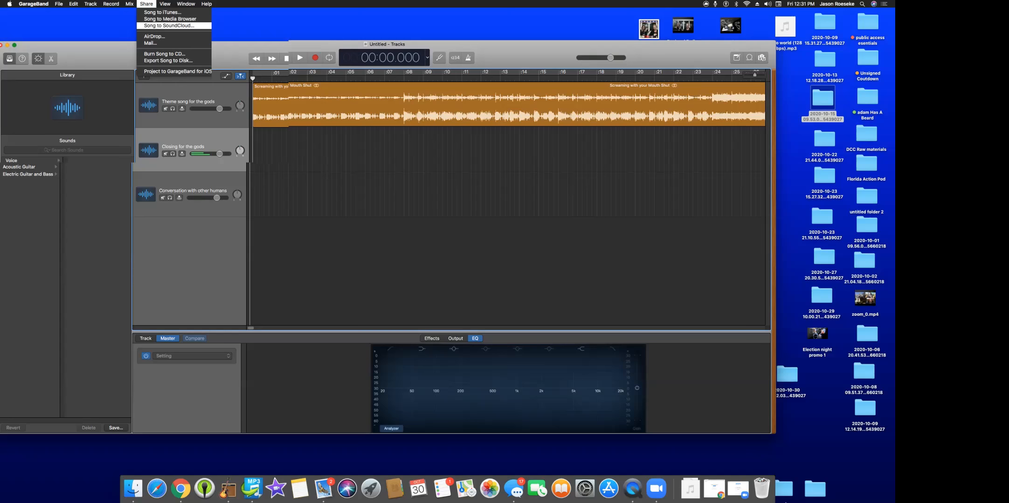
pyautogui.click(168, 26)
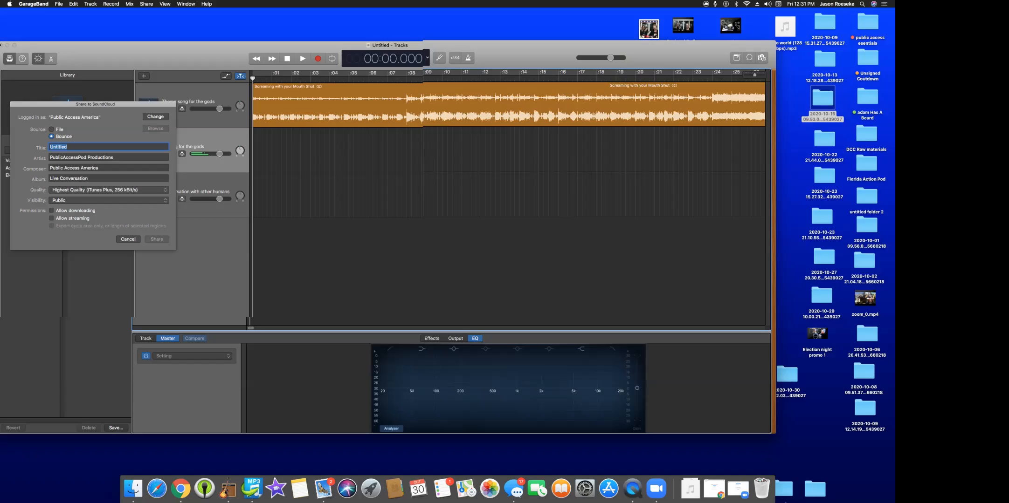
pyautogui.click(68, 146)
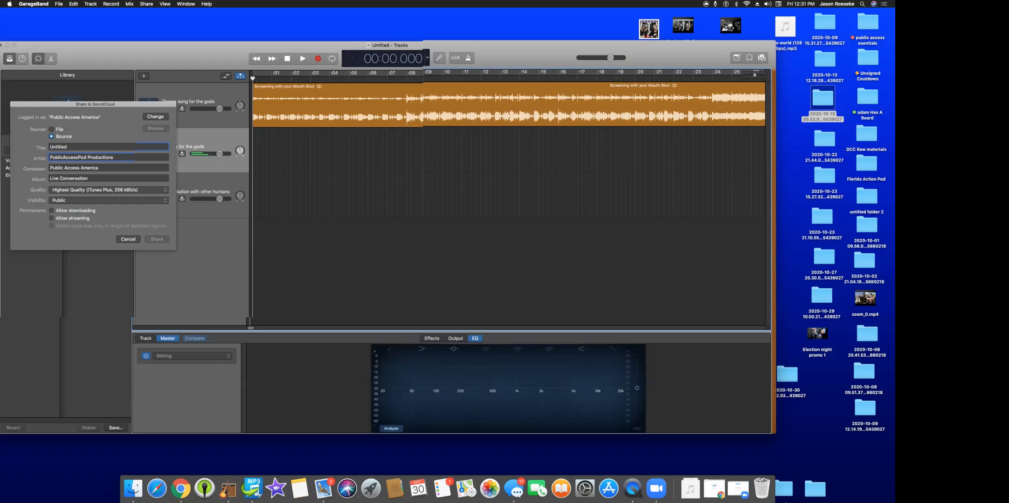
pyautogui.click(107, 201)
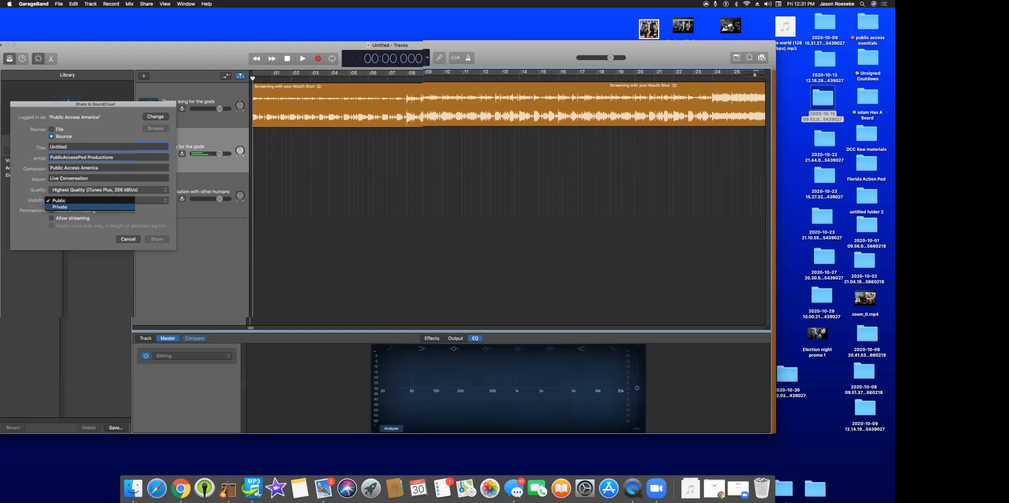
pyautogui.click(59, 207)
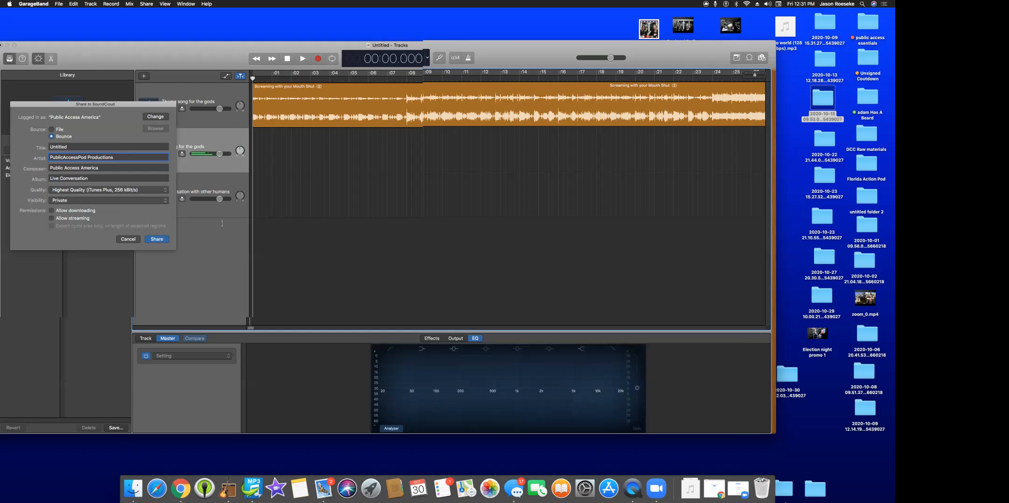
pyautogui.press('Escape')
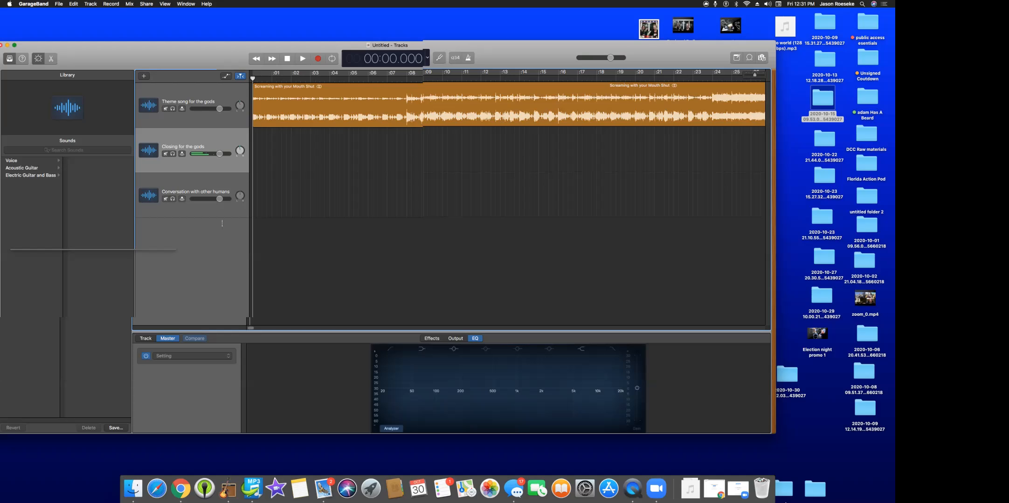
# Share the song to iTunes in the Season Six playlist at Highest Quality, keeping the suggested title and details.
pyautogui.click(147, 3)
pyautogui.click(161, 12)
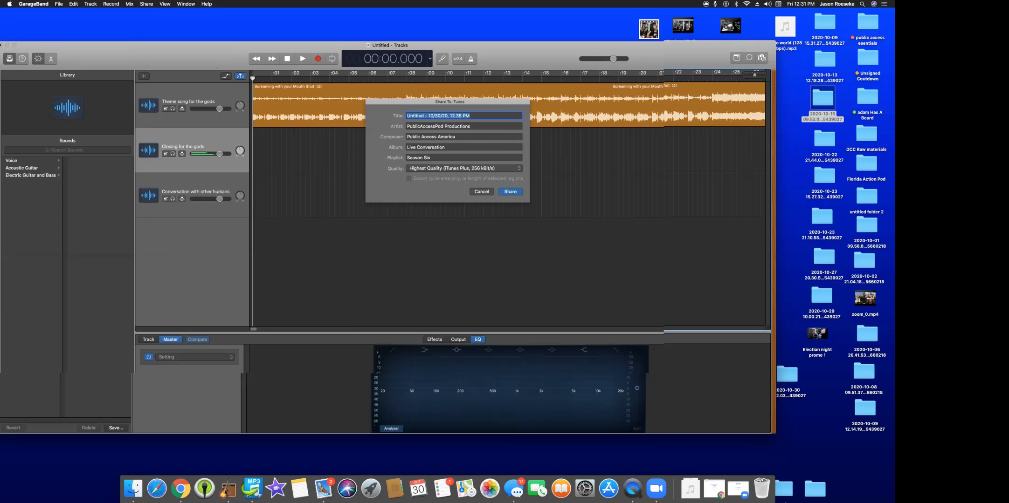
pyautogui.press('Return')
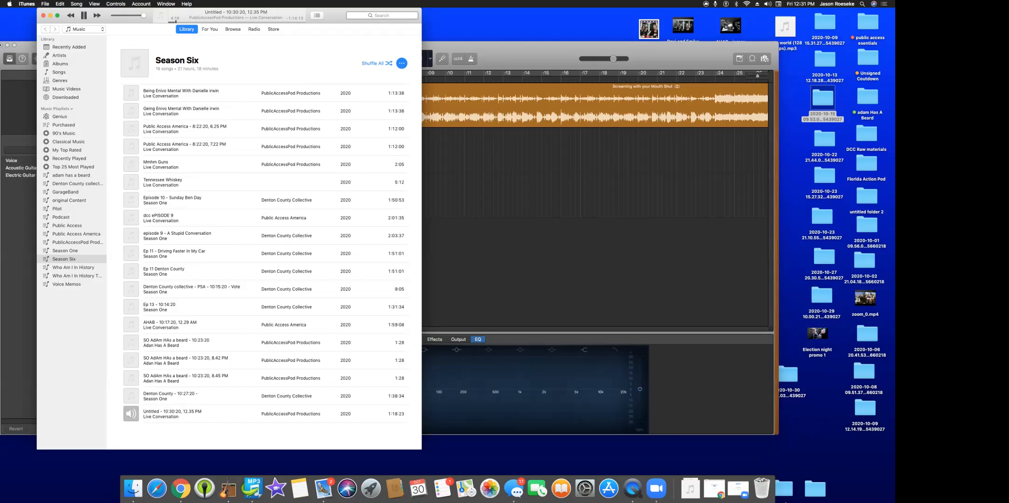
# Minimize the project window, copy the exported song from the Season Six playlist to the desktop and quit iTunes.
pyautogui.press('super+Tab')
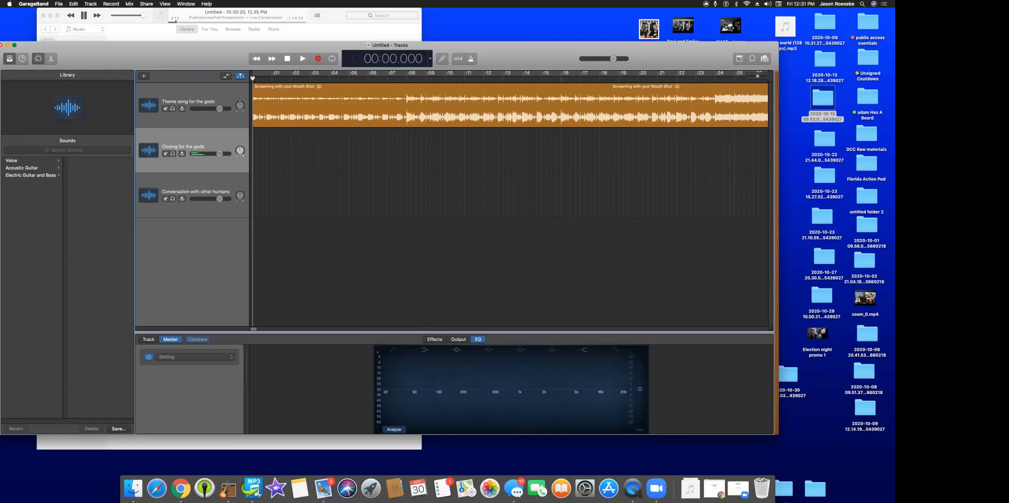
pyautogui.press('super+m')
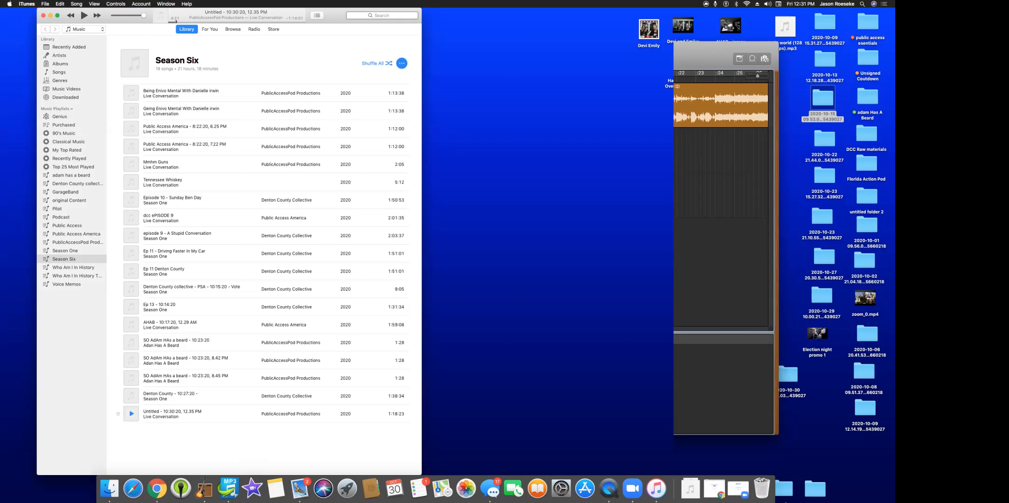
pyautogui.moveTo(177, 414); pyautogui.dragTo(878, 432)
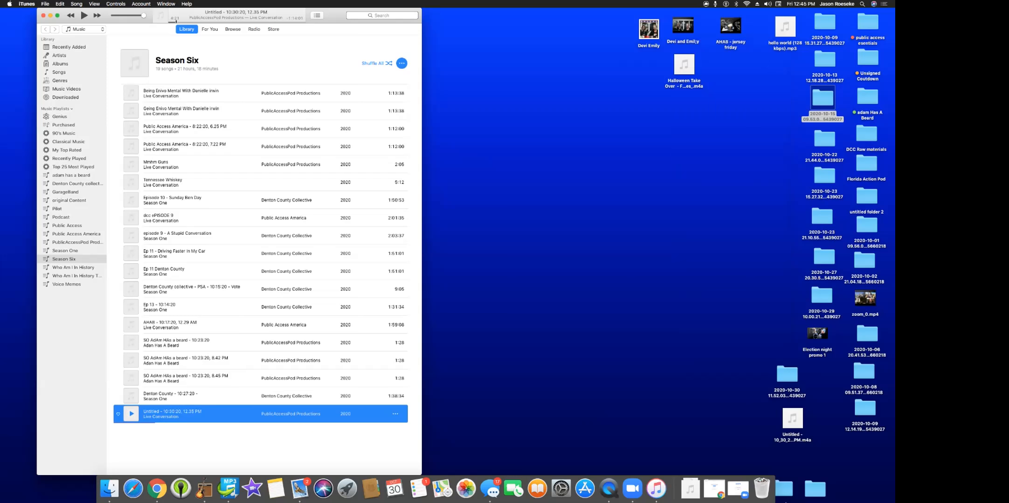
pyautogui.click(27, 3)
pyautogui.click(33, 80)
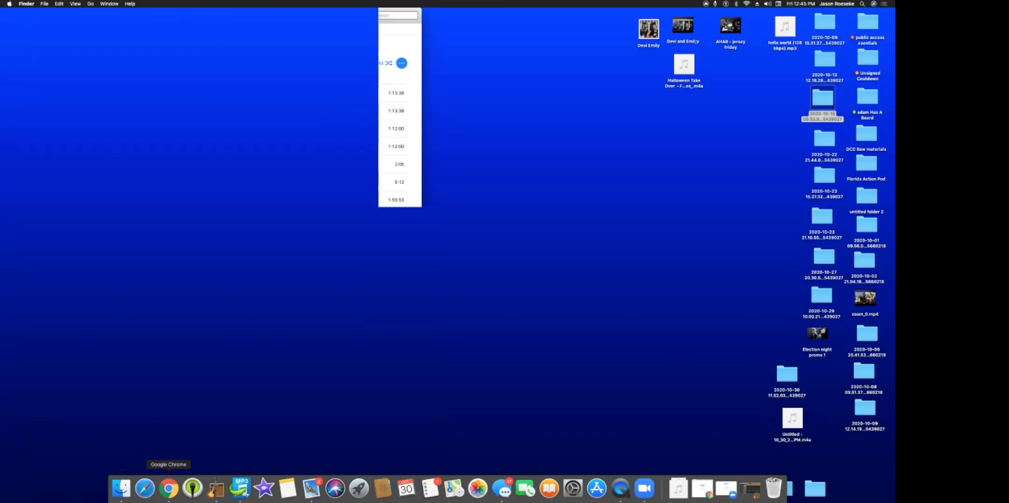
# Switch to Chrome, view the Public Access America SoundCloud page in a new tab and close it.
pyautogui.click(168, 488)
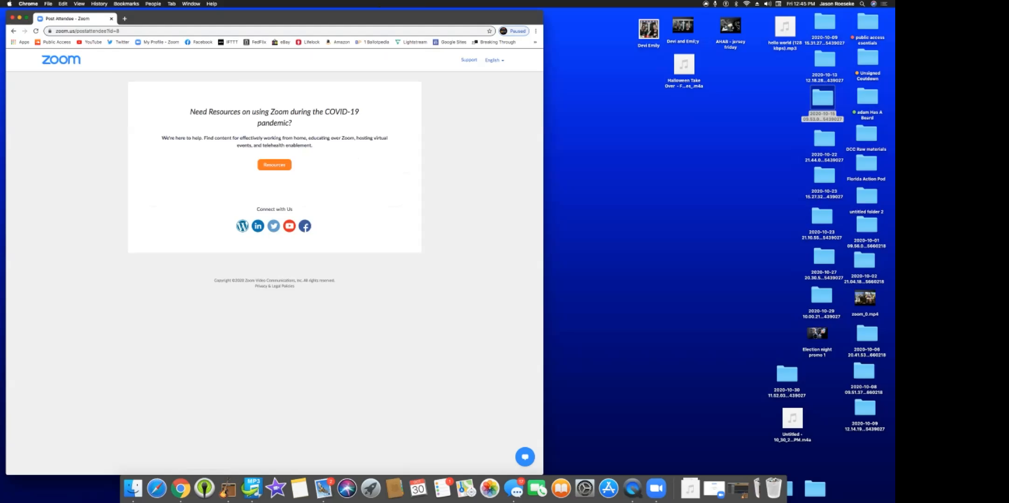
pyautogui.click(125, 18)
pyautogui.click(56, 42)
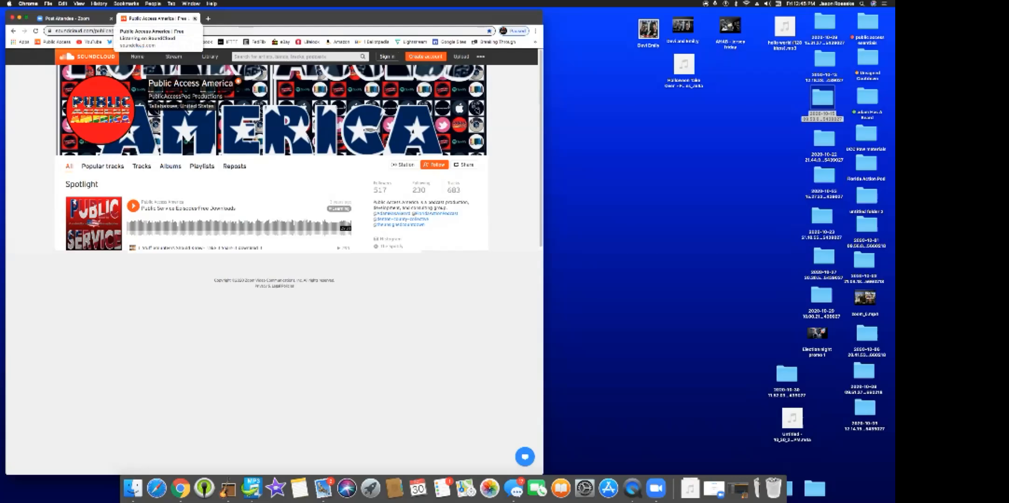
pyautogui.click(195, 19)
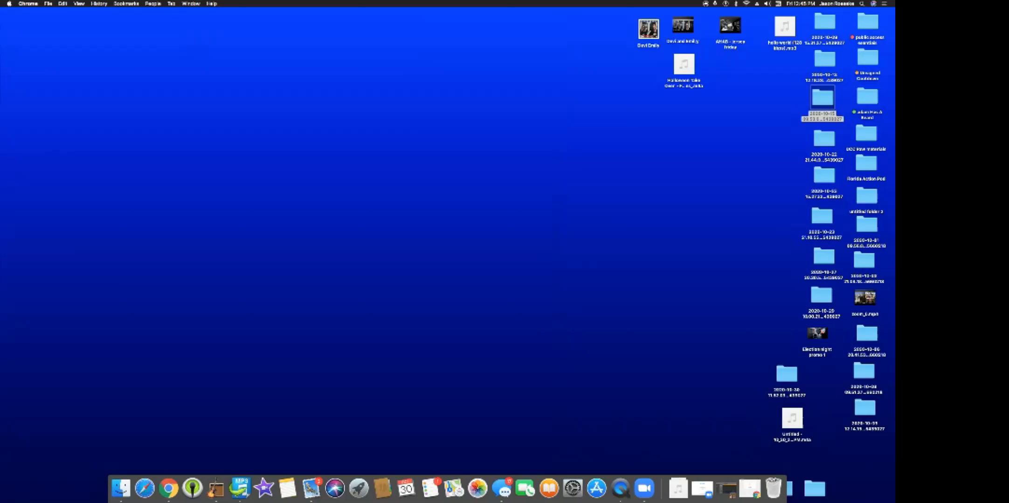
# Move the exported Untitled m4a file to an open area of the desktop and send it to the Trash.
pyautogui.moveTo(792, 419); pyautogui.dragTo(725, 149)
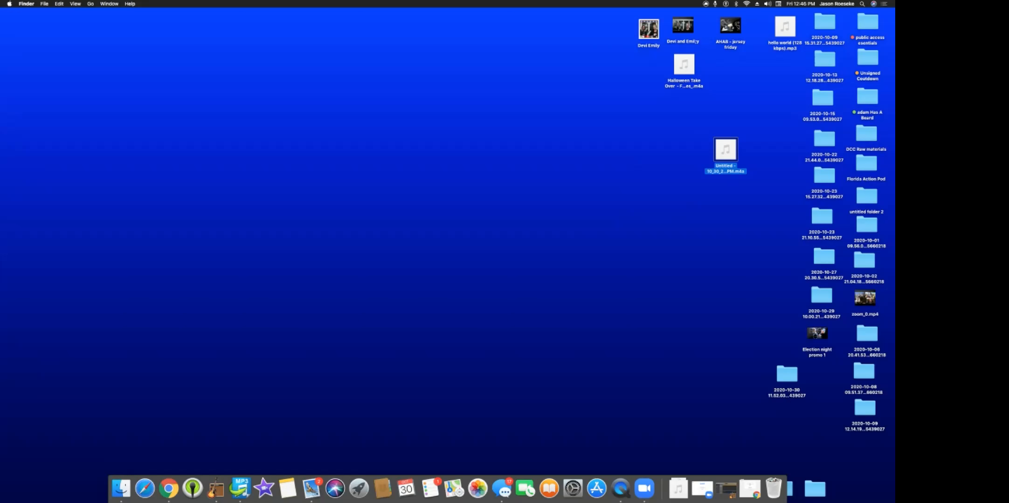
pyautogui.rightClick(724, 148)
pyautogui.click(747, 169)
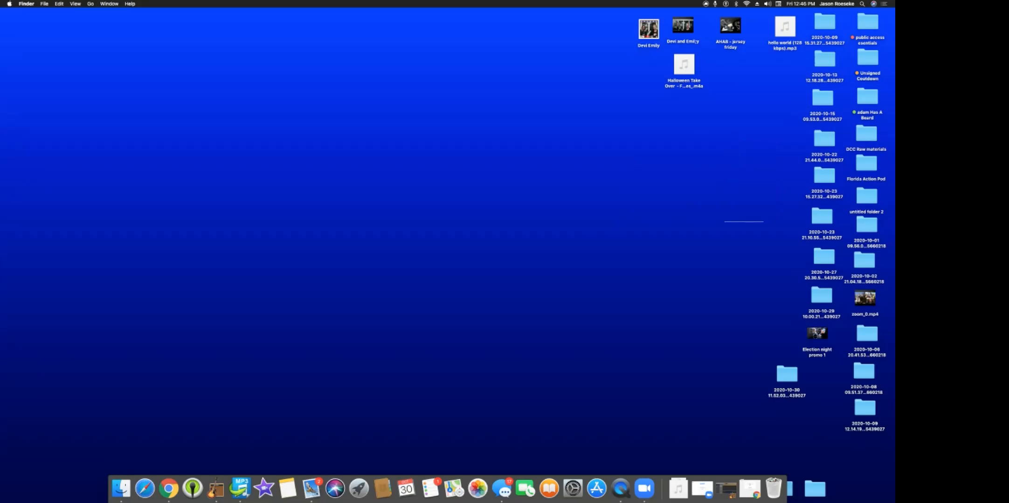